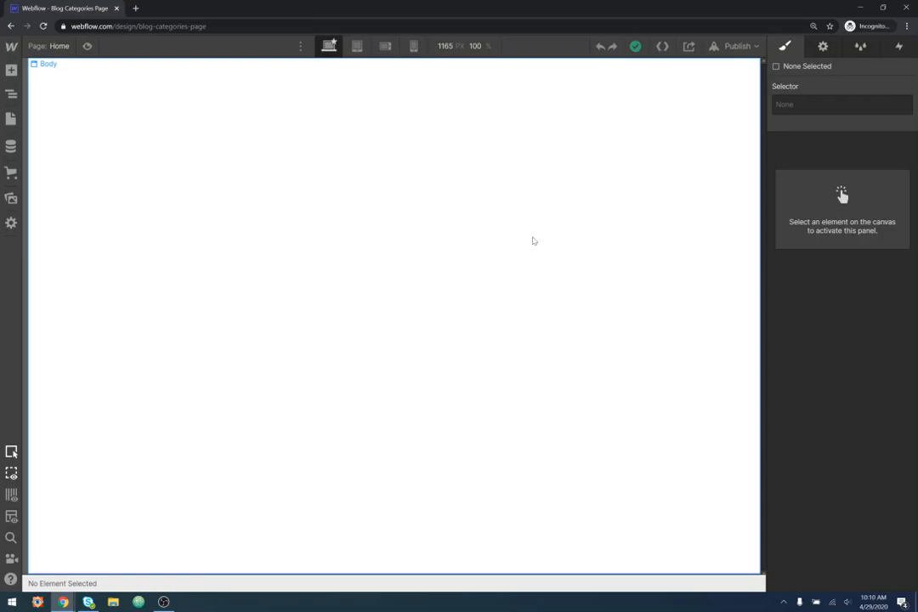
{"action": "left_click", "coordinate": [11, 118]}
{"action": "left_click", "coordinate": [11, 93]}
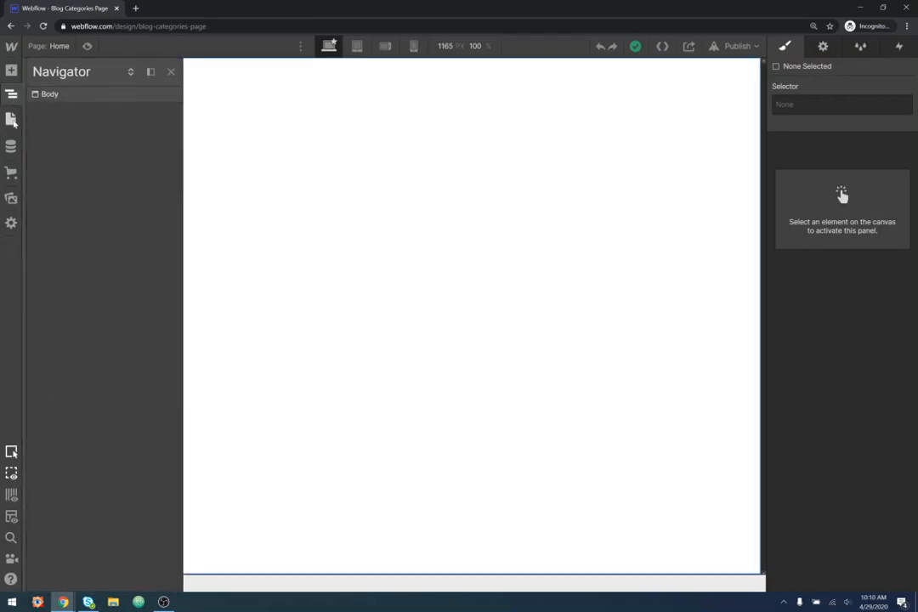
{"action": "left_click", "coordinate": [11, 119]}
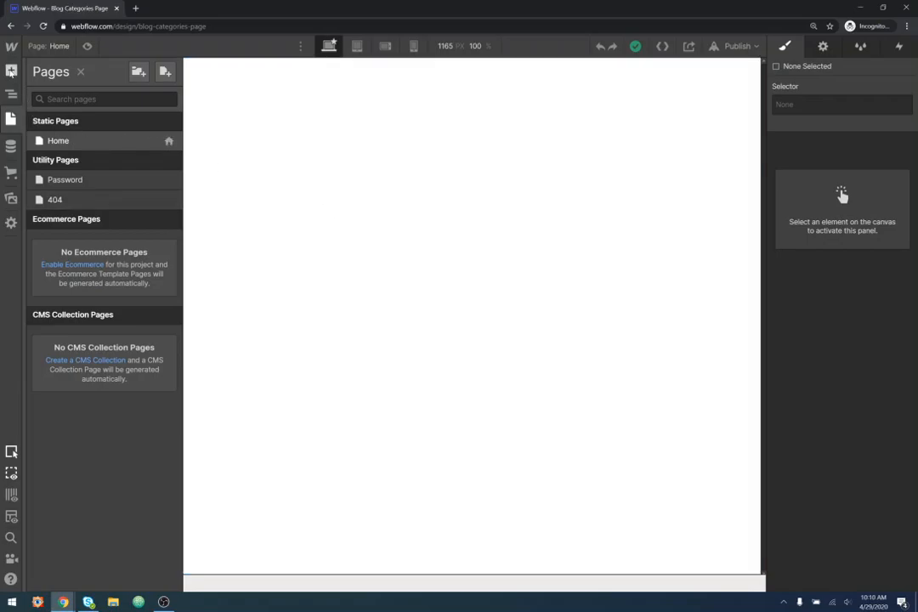
Step: Add a container to the page body and place an H1 heading inside it
{"action": "left_click", "coordinate": [11, 70]}
{"action": "left_click_drag", "start_coordinate": [100, 155], "coordinate": [315, 205]}
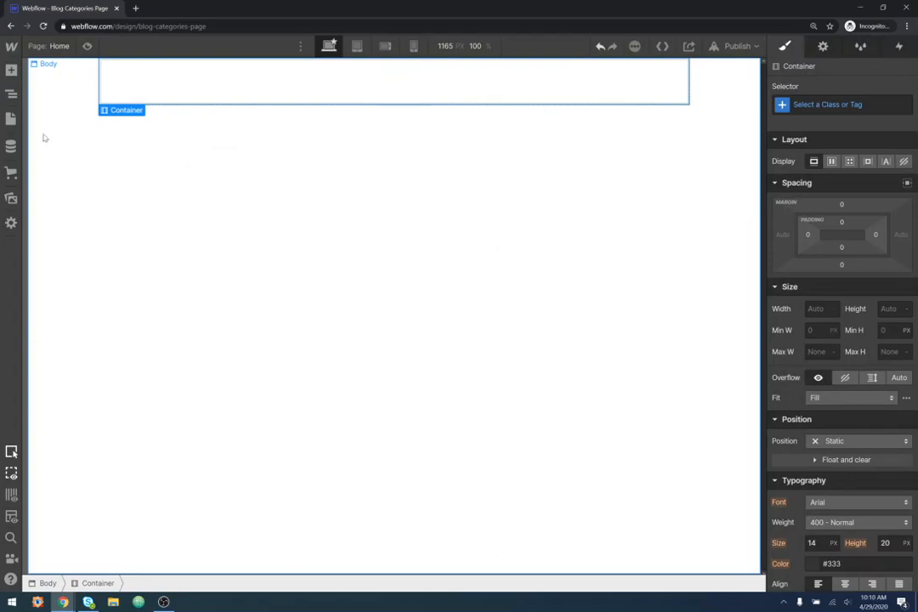
{"action": "left_click", "coordinate": [11, 69]}
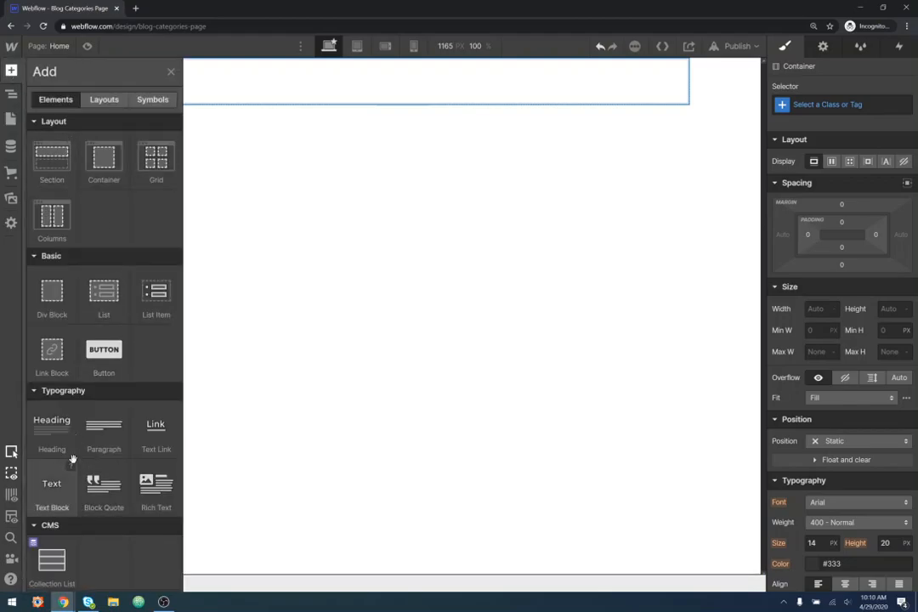
{"action": "left_click_drag", "start_coordinate": [51, 433], "coordinate": [273, 85]}
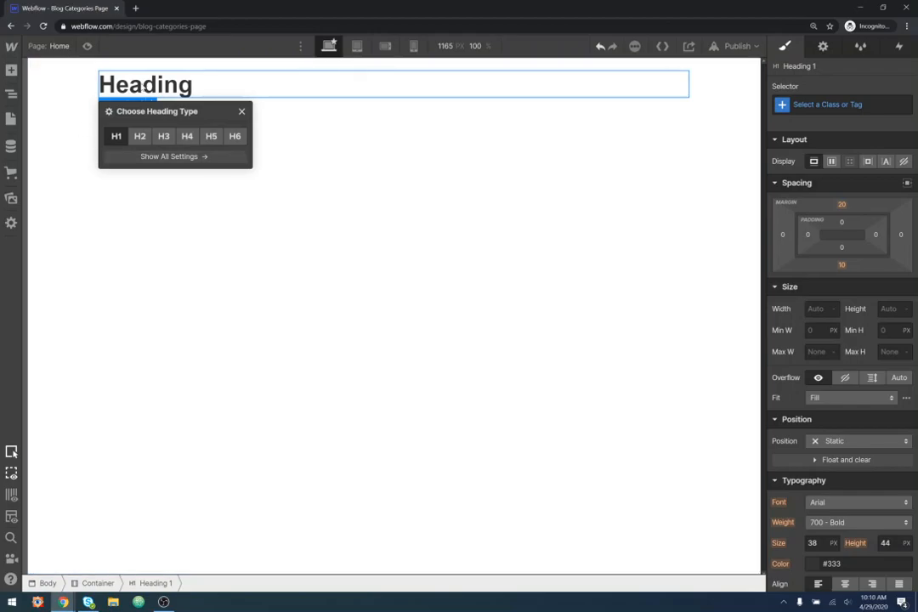
Step: Change the heading text to "All Posts" and select its container
{"action": "double_click", "coordinate": [187, 84]}
{"action": "key", "text": "ctrl+a"}
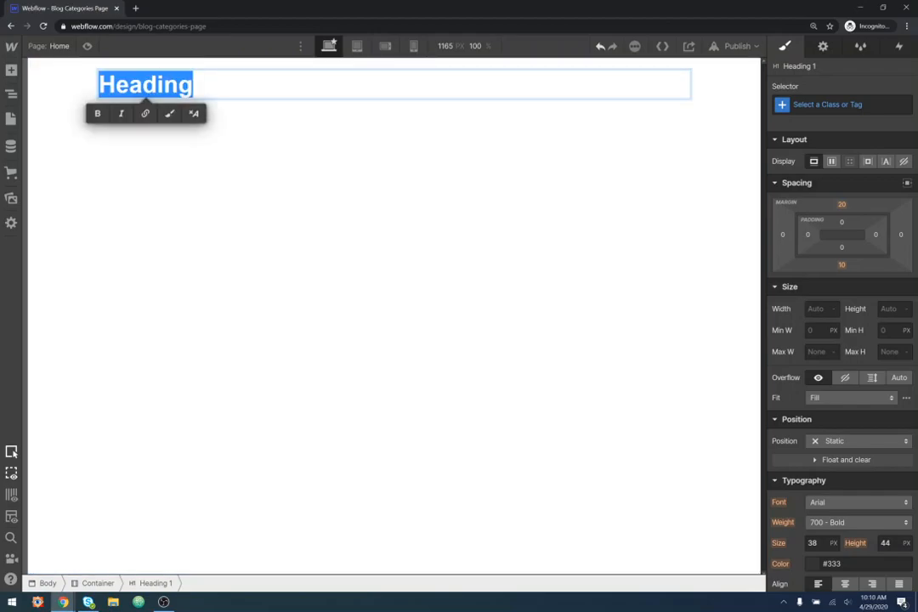
{"action": "type", "text": "BLog"}
{"action": "key", "text": "BackSpace"}
{"action": "key", "text": "BackSpace"}
{"action": "key", "text": "BackSpace"}
{"action": "key", "text": "BackSpace"}
{"action": "type", "text": "Posts"}
{"action": "key", "text": "Left"}
{"action": "key", "text": "Left"}
{"action": "key", "text": "Left"}
{"action": "key", "text": "Left"}
{"action": "key", "text": "Left"}
{"action": "type", "text": "All"}
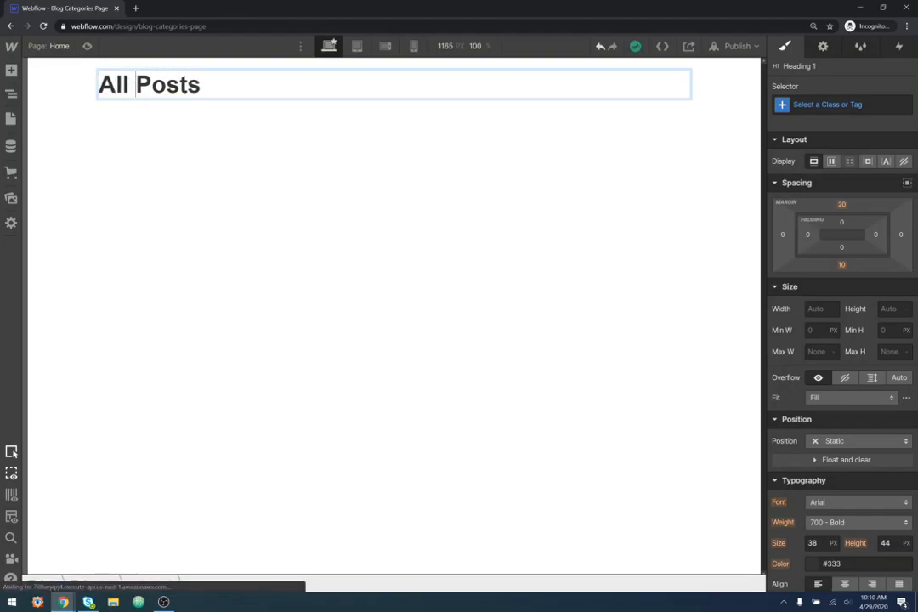
{"action": "left_click", "coordinate": [728, 161]}
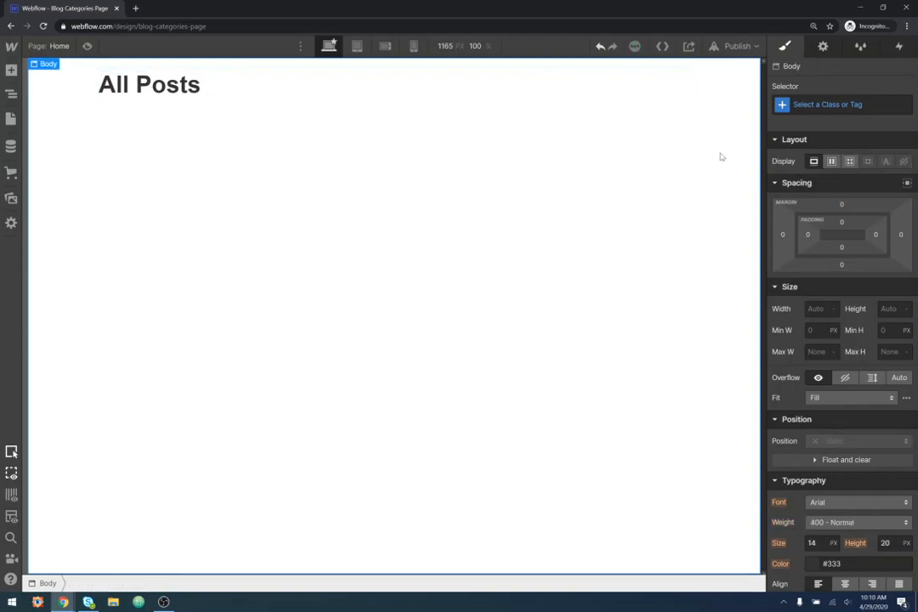
{"action": "left_click", "coordinate": [196, 68]}
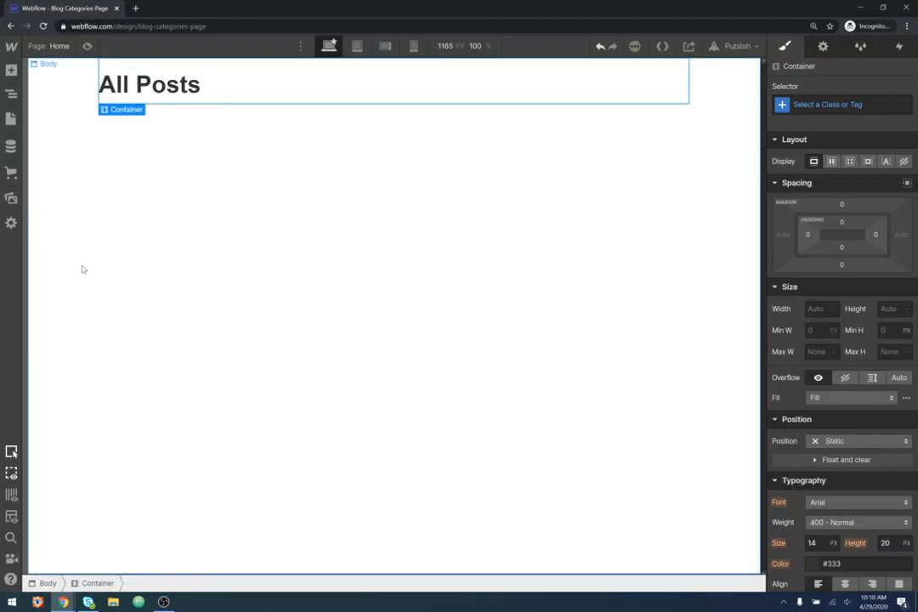
Step: Start a new CMS collection based on the Blog Posts template
{"action": "left_click", "coordinate": [11, 146]}
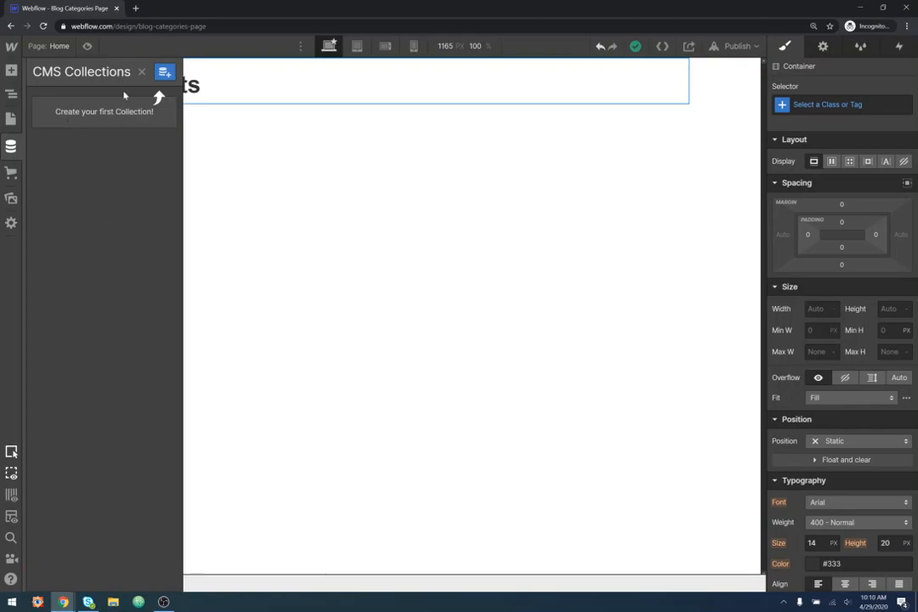
{"action": "left_click", "coordinate": [164, 74]}
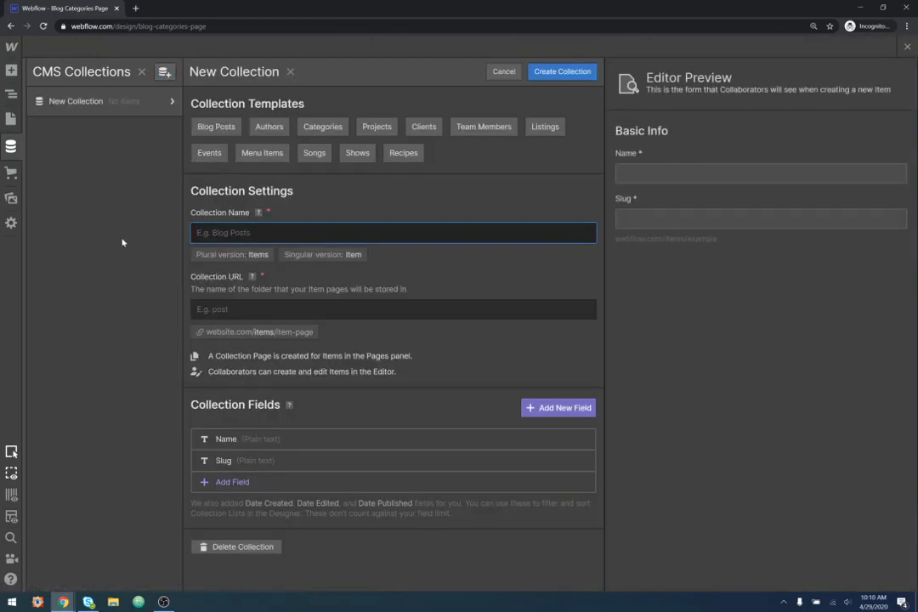
{"action": "left_click", "coordinate": [217, 128]}
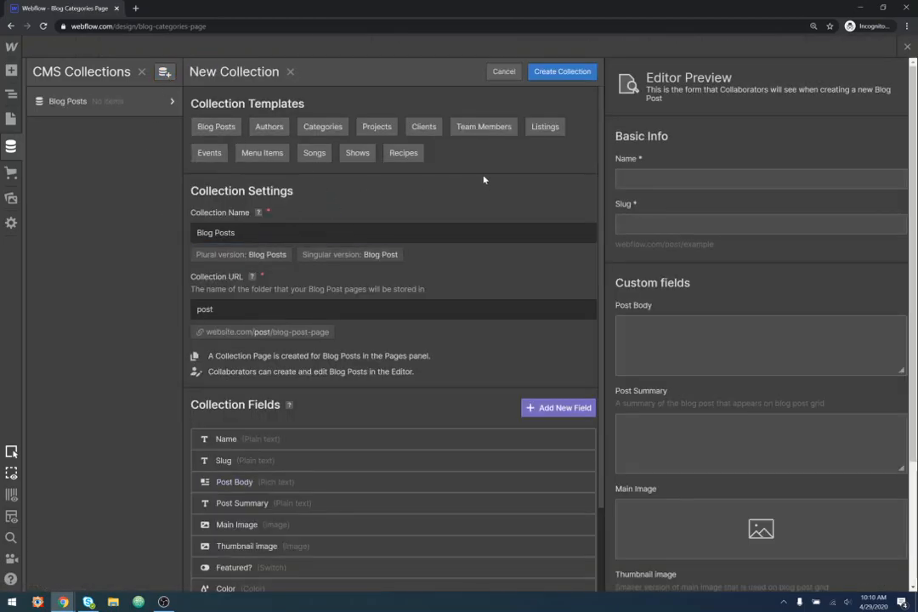
Step: Add a new Option field labelled "Categories" to the Blog Posts collection fields
{"action": "scroll", "coordinate": [469, 289], "scroll_direction": "down", "scroll_amount": 2}
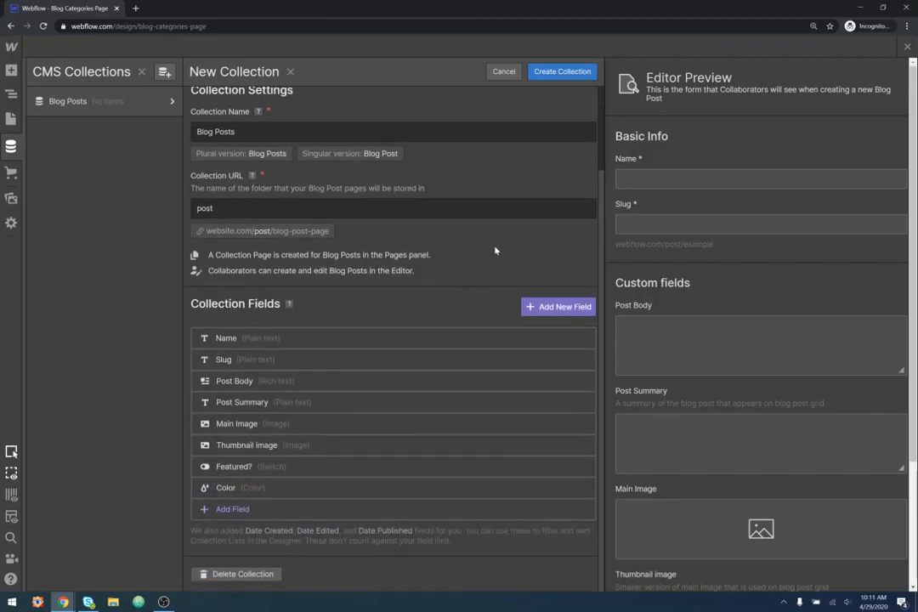
{"action": "left_click", "coordinate": [247, 510]}
{"action": "scroll", "coordinate": [430, 324], "scroll_direction": "down", "scroll_amount": 3}
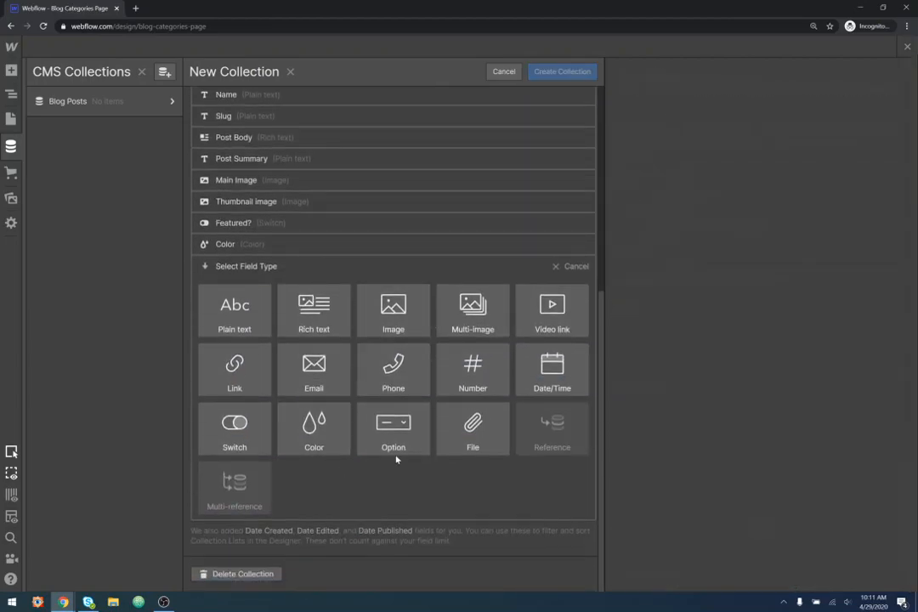
{"action": "left_click", "coordinate": [397, 434]}
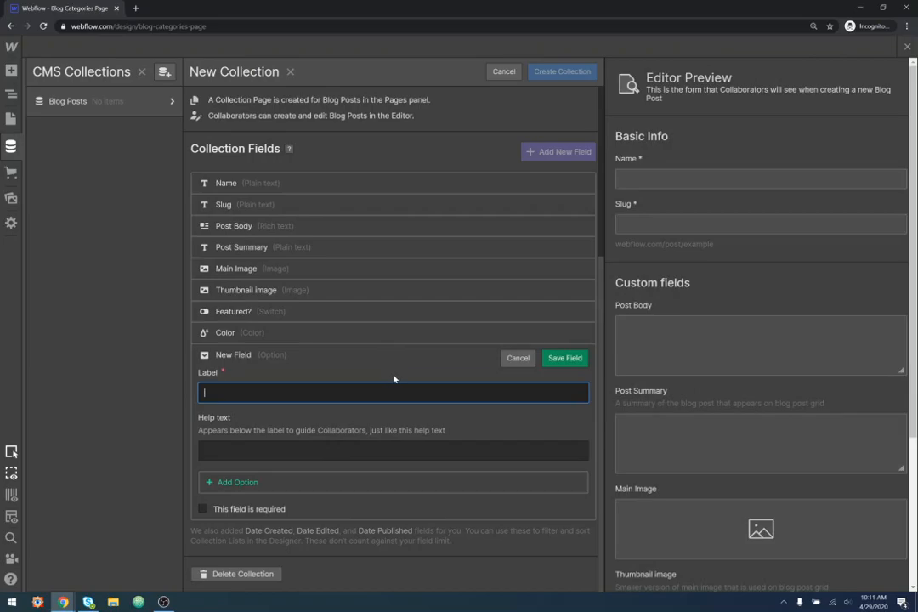
{"action": "type", "text": "Categories"}
Step: Add the options News, Media and Misc. to the Categories field and save the field
{"action": "left_click", "coordinate": [246, 482]}
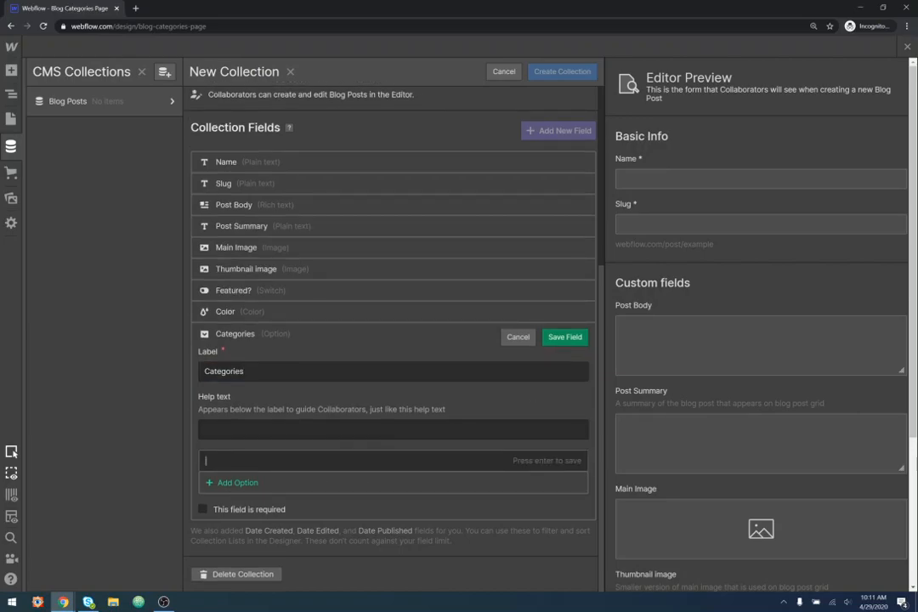
{"action": "type", "text": "News"}
{"action": "key", "text": "Return"}
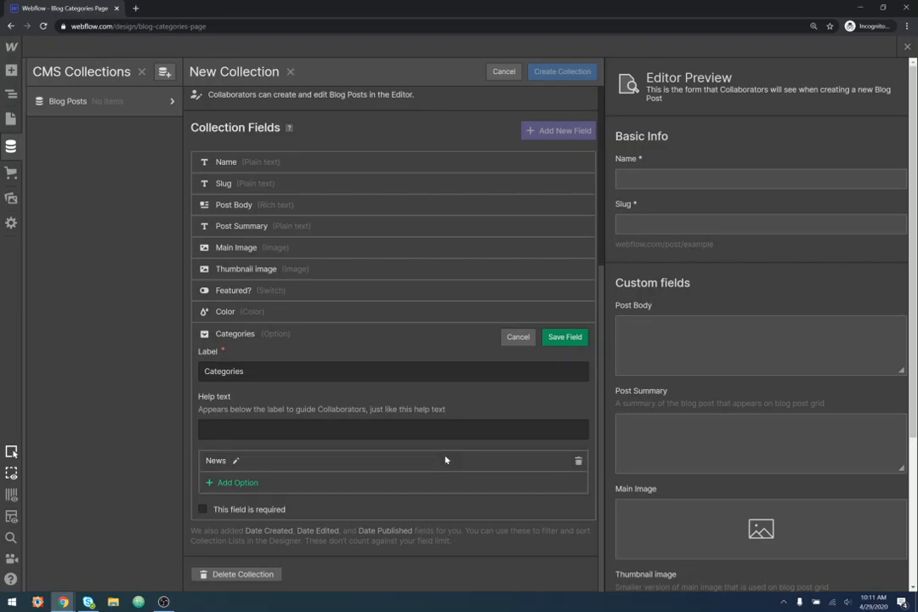
{"action": "left_click", "coordinate": [411, 487]}
{"action": "type", "text": "Media"}
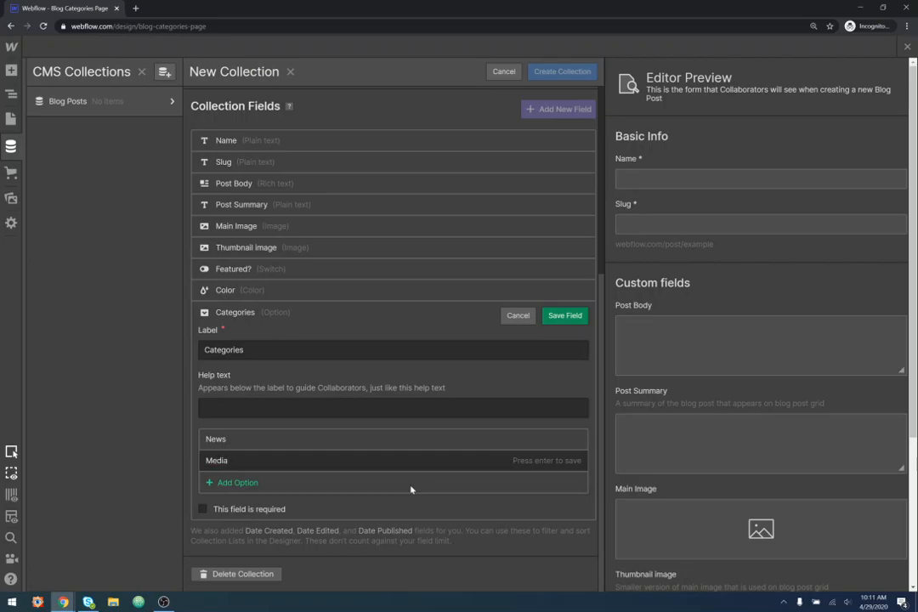
{"action": "left_click", "coordinate": [405, 488]}
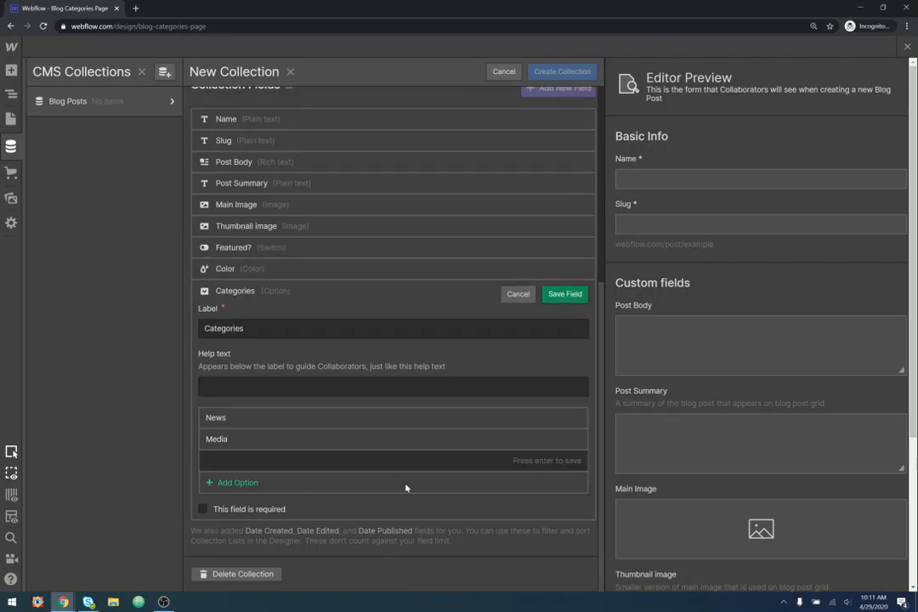
{"action": "type", "text": "Misc"}
{"action": "key", "text": "Return"}
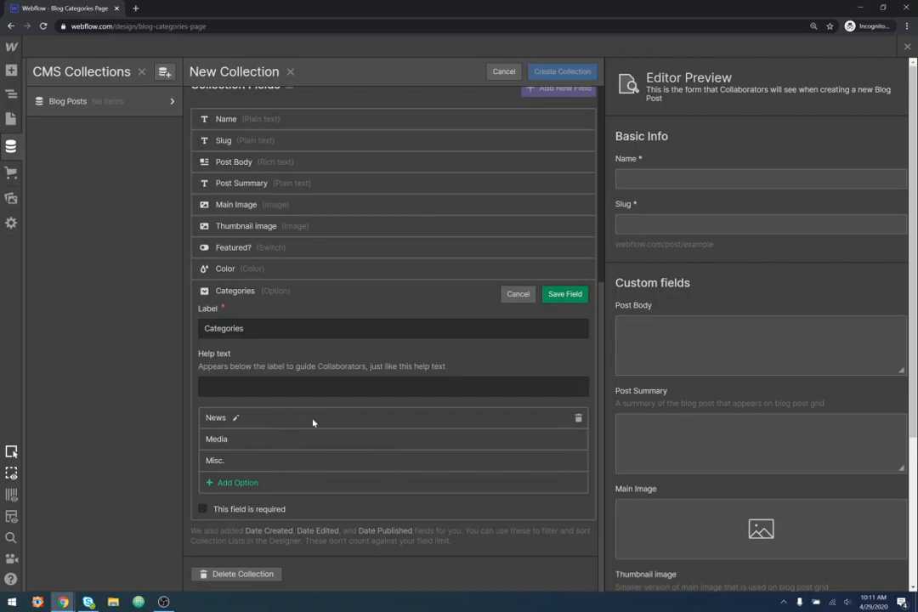
{"action": "scroll", "coordinate": [830, 351], "scroll_direction": "down", "scroll_amount": 4}
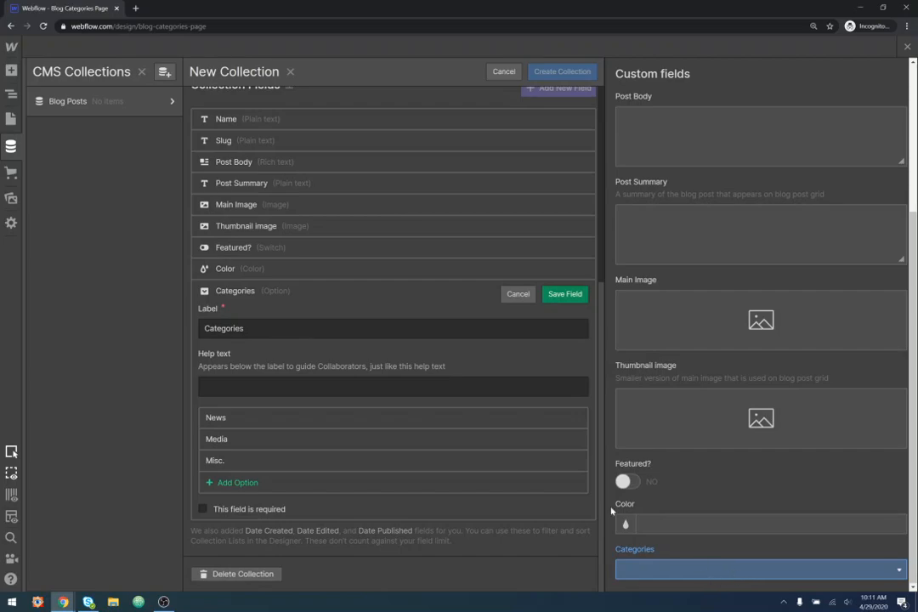
{"action": "scroll", "coordinate": [224, 393], "scroll_direction": "up", "scroll_amount": 1}
{"action": "left_click", "coordinate": [548, 346]}
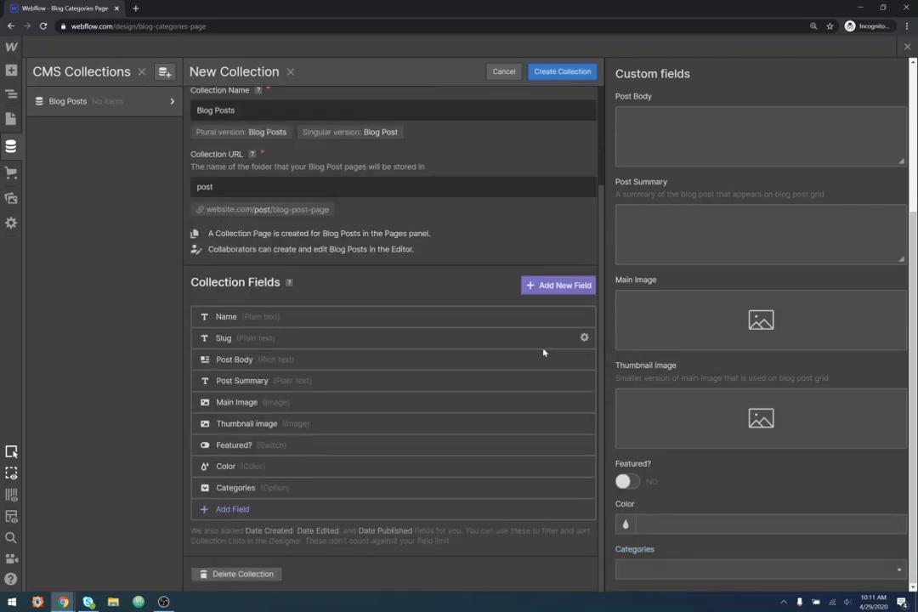
Step: Move the Categories field directly below Slug and create the Blog Posts collection
{"action": "left_click_drag", "start_coordinate": [198, 488], "coordinate": [208, 344]}
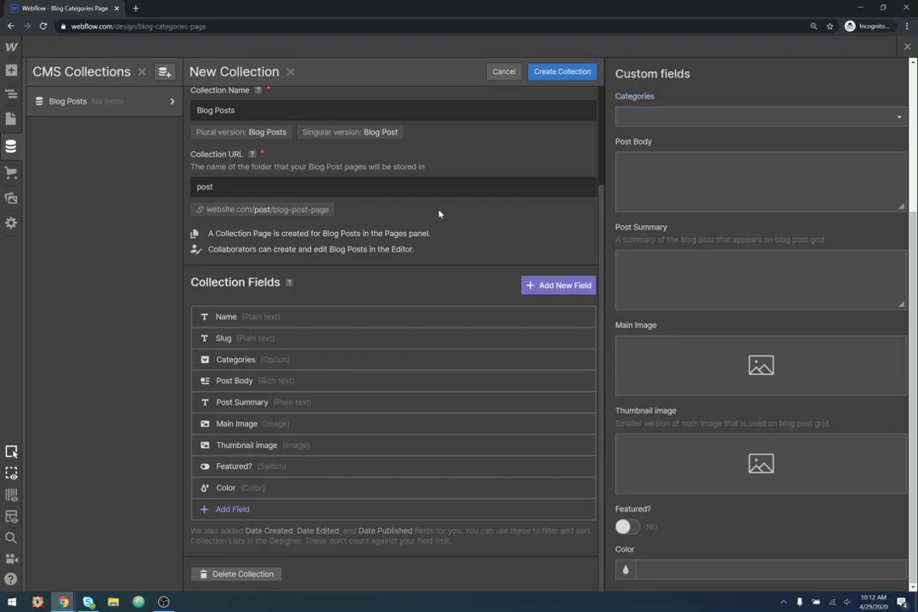
{"action": "left_click", "coordinate": [560, 74]}
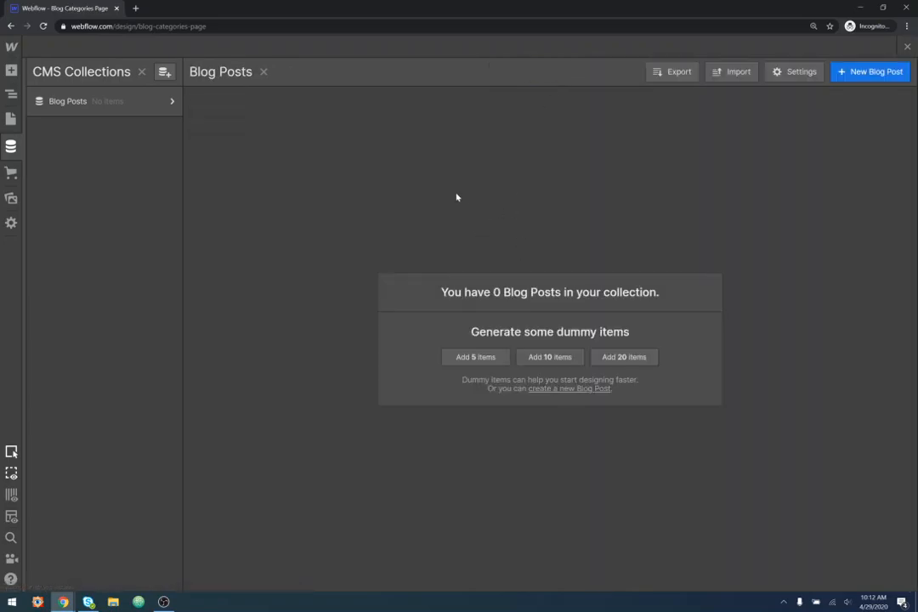
Step: Generate 10 dummy blog posts and show the Categories column in the item list, then return to the page
{"action": "left_click", "coordinate": [558, 362]}
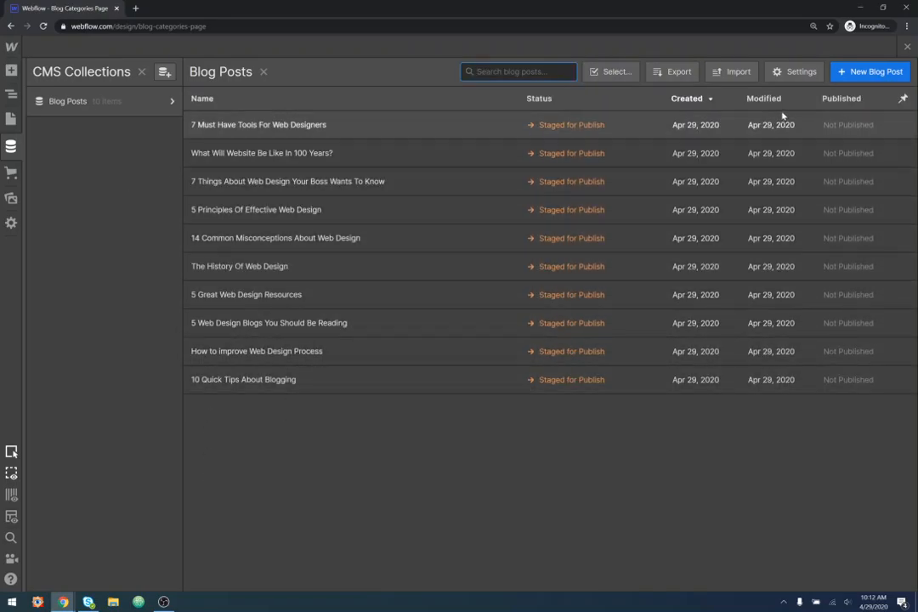
{"action": "left_click", "coordinate": [904, 100]}
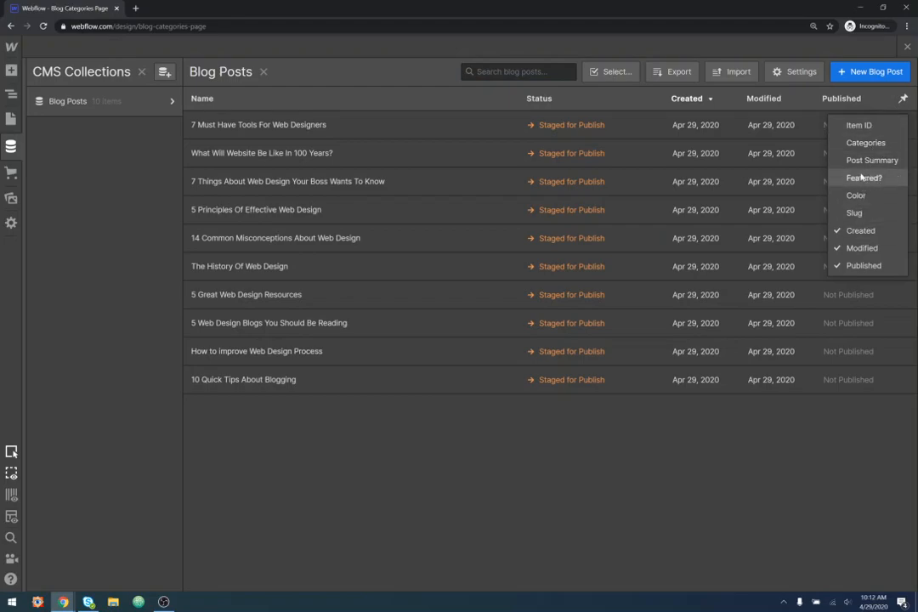
{"action": "left_click", "coordinate": [868, 145]}
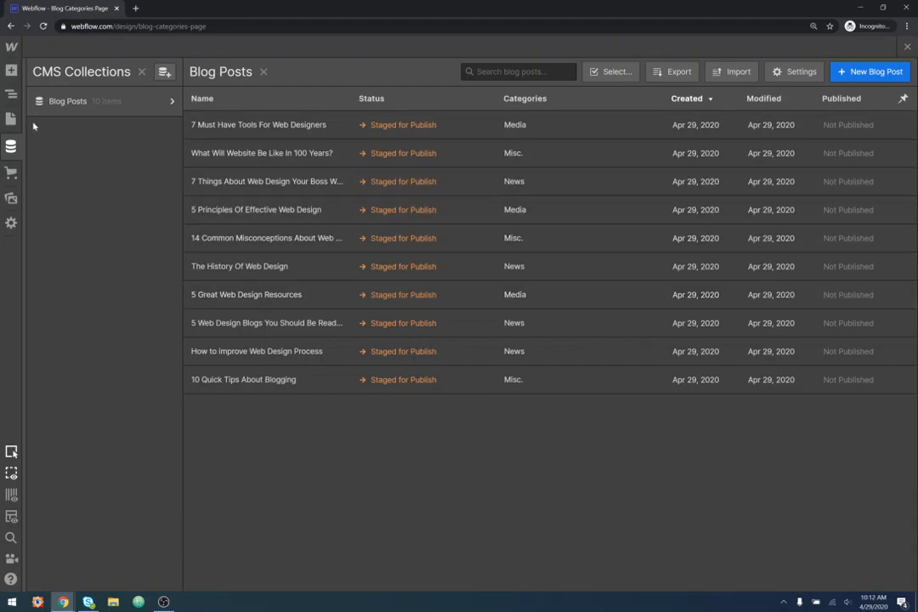
{"action": "left_click", "coordinate": [11, 146]}
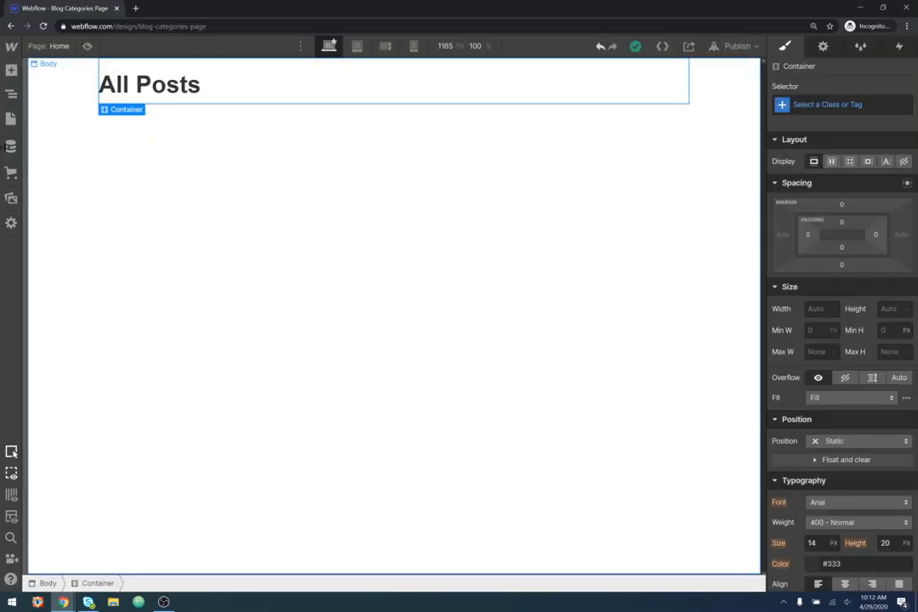
Step: Add a Collection List below the All Posts heading in the container and set its source to Blog Posts
{"action": "left_click", "coordinate": [11, 70]}
{"action": "scroll", "coordinate": [53, 374], "scroll_direction": "down", "scroll_amount": 2}
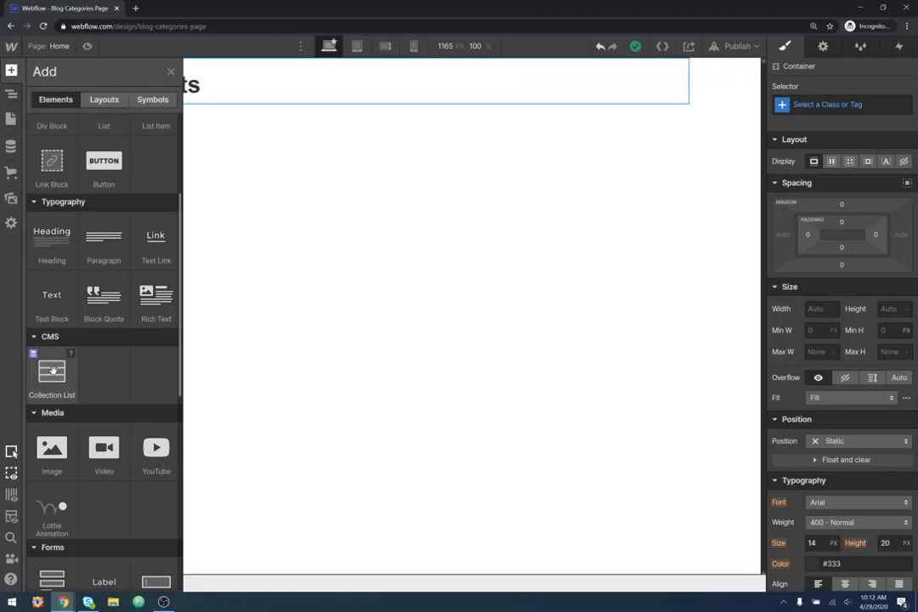
{"action": "left_click_drag", "start_coordinate": [54, 367], "coordinate": [173, 95]}
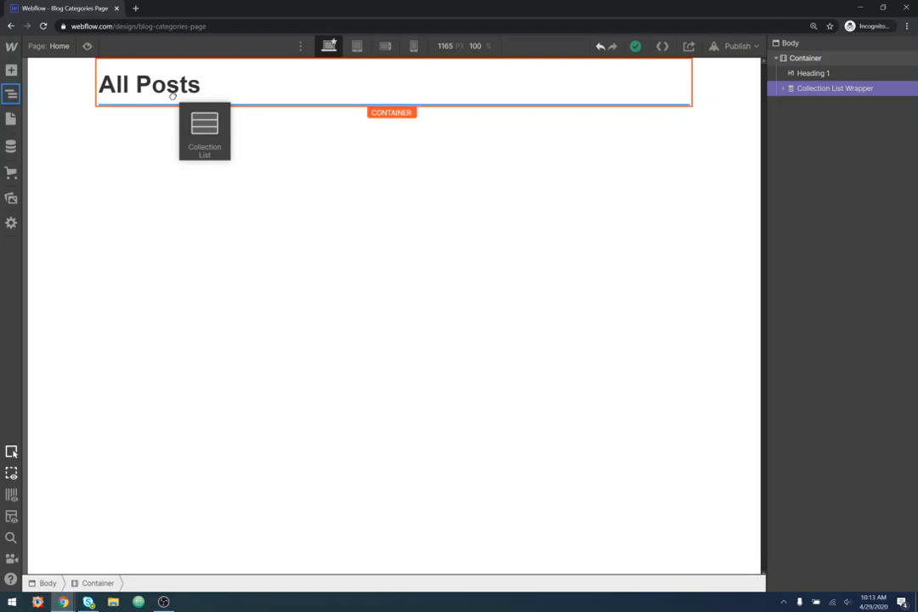
{"action": "left_click_drag", "start_coordinate": [172, 95], "coordinate": [172, 96]}
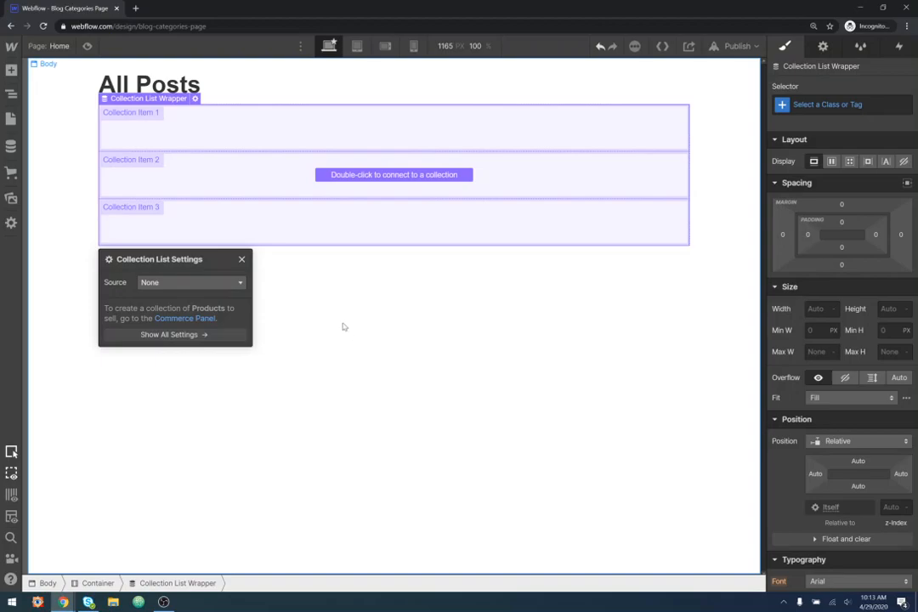
{"action": "left_click", "coordinate": [226, 282]}
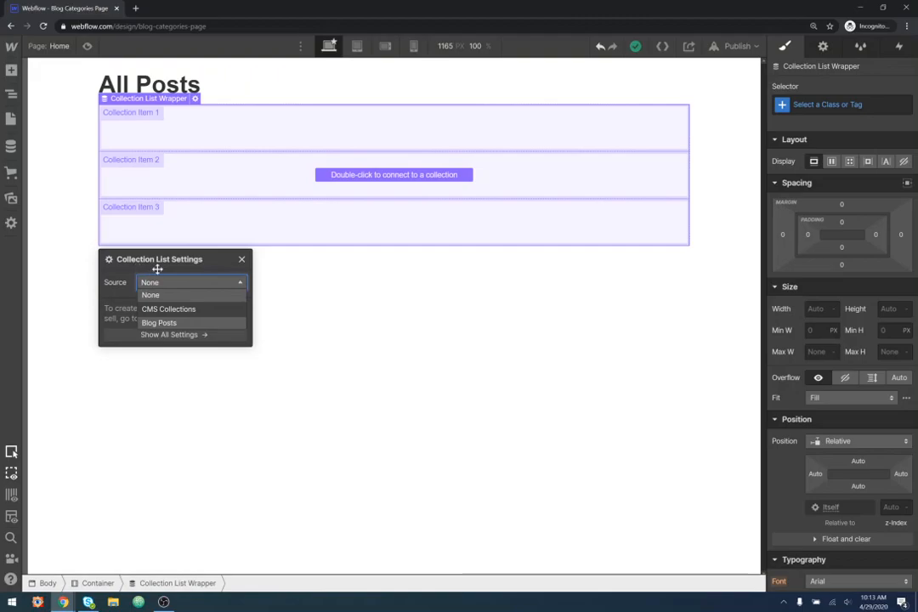
{"action": "left_click", "coordinate": [183, 325]}
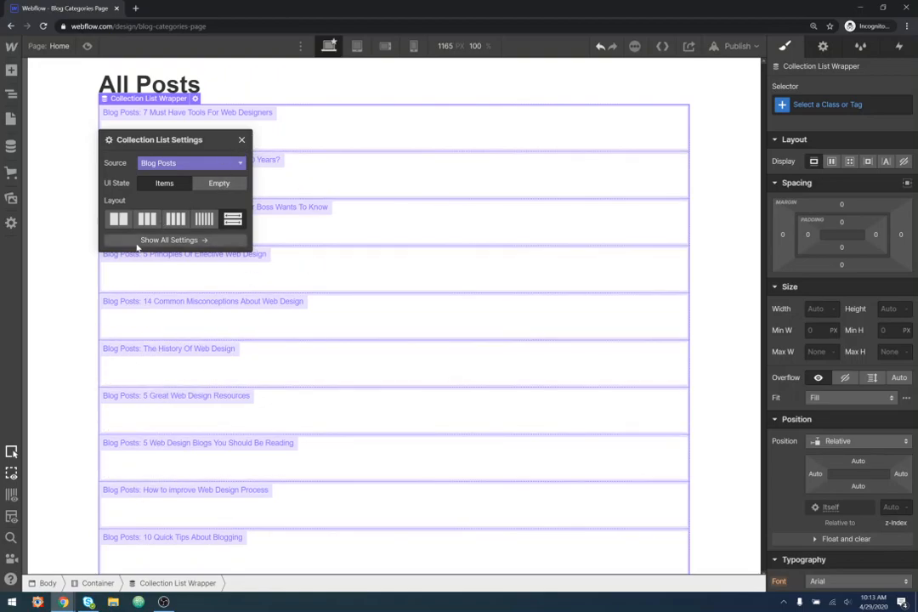
{"action": "left_click", "coordinate": [76, 225]}
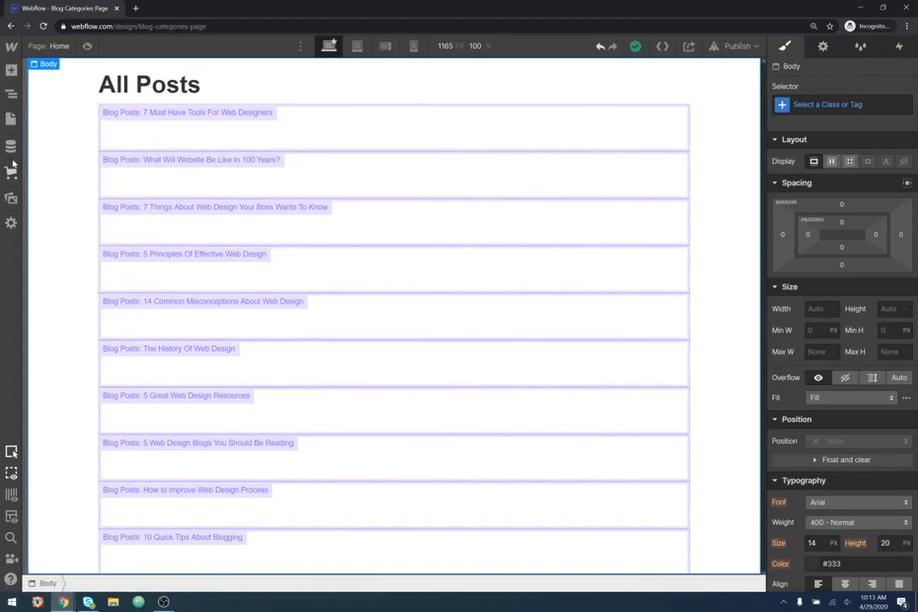
Step: Add an Image element inside the Blog Posts collection item and bind it to the Main Image field
{"action": "left_click", "coordinate": [11, 69]}
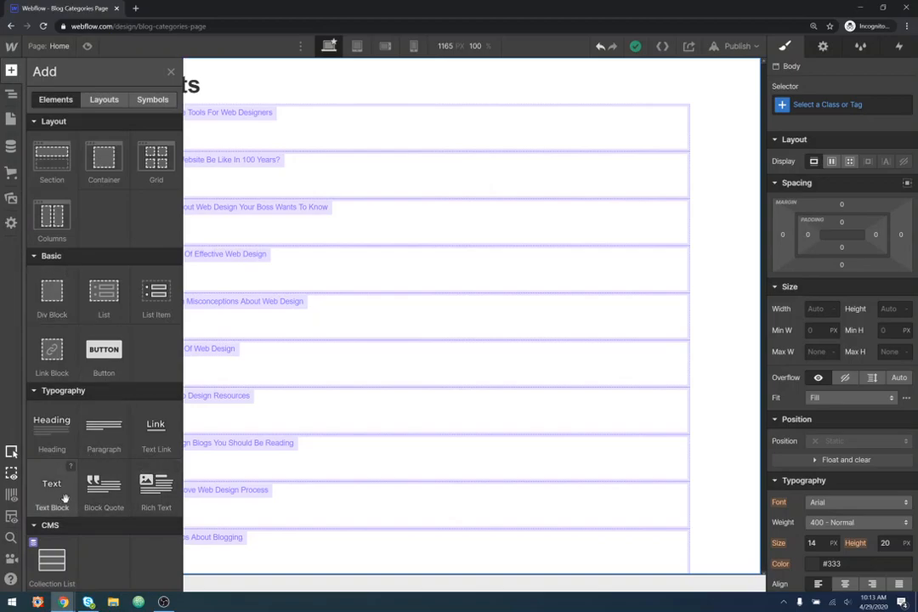
{"action": "scroll", "coordinate": [81, 485], "scroll_direction": "down", "scroll_amount": 2}
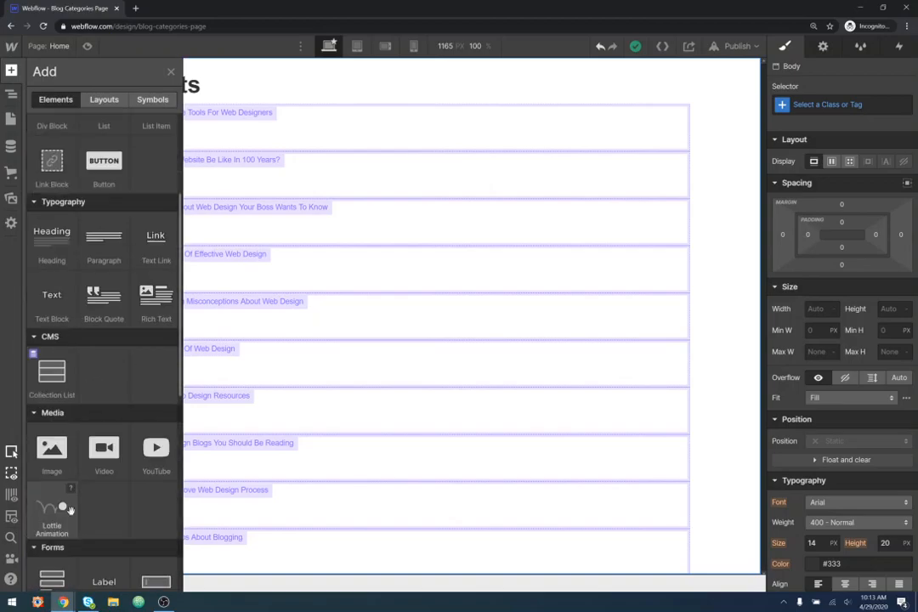
{"action": "left_click_drag", "start_coordinate": [53, 450], "coordinate": [256, 135]}
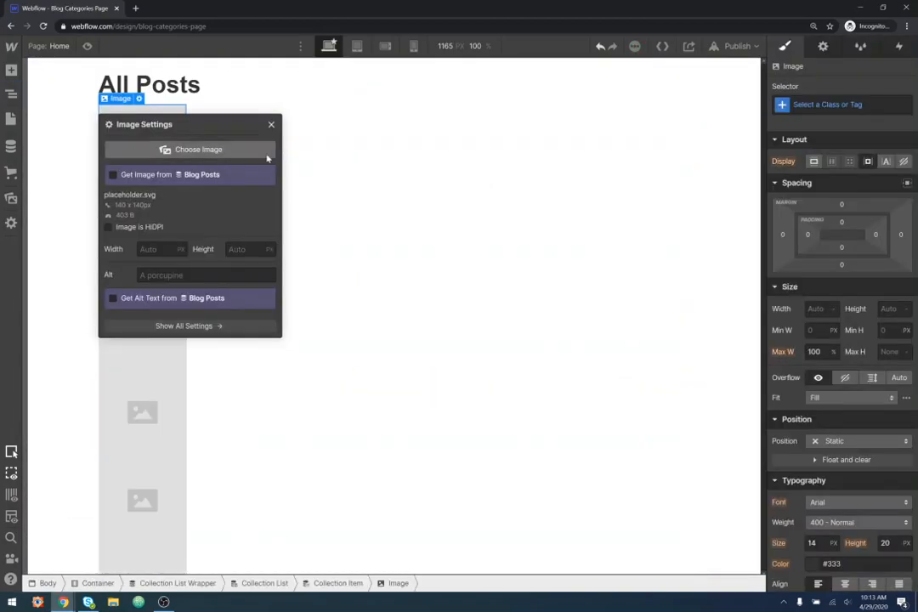
{"action": "left_click", "coordinate": [189, 256]}
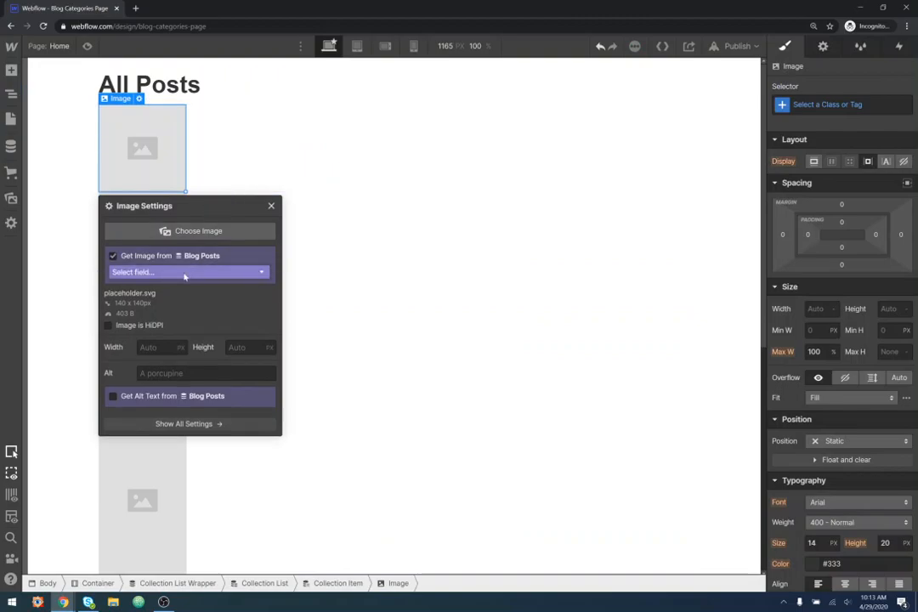
{"action": "left_click", "coordinate": [193, 271]}
{"action": "left_click", "coordinate": [180, 298]}
{"action": "scroll", "coordinate": [469, 367], "scroll_direction": "down", "scroll_amount": 12}
{"action": "scroll", "coordinate": [469, 367], "scroll_direction": "up", "scroll_amount": 12}
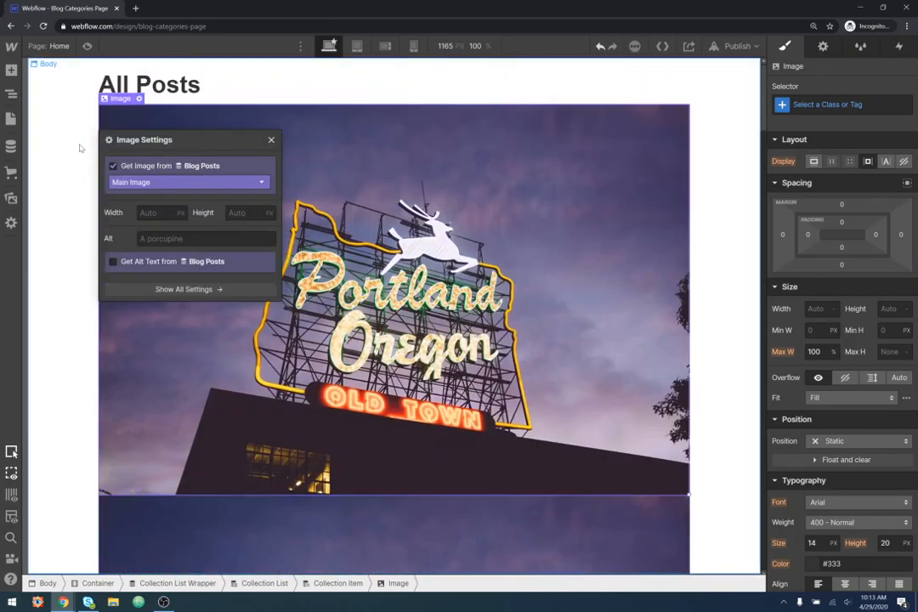
{"action": "left_click", "coordinate": [81, 150]}
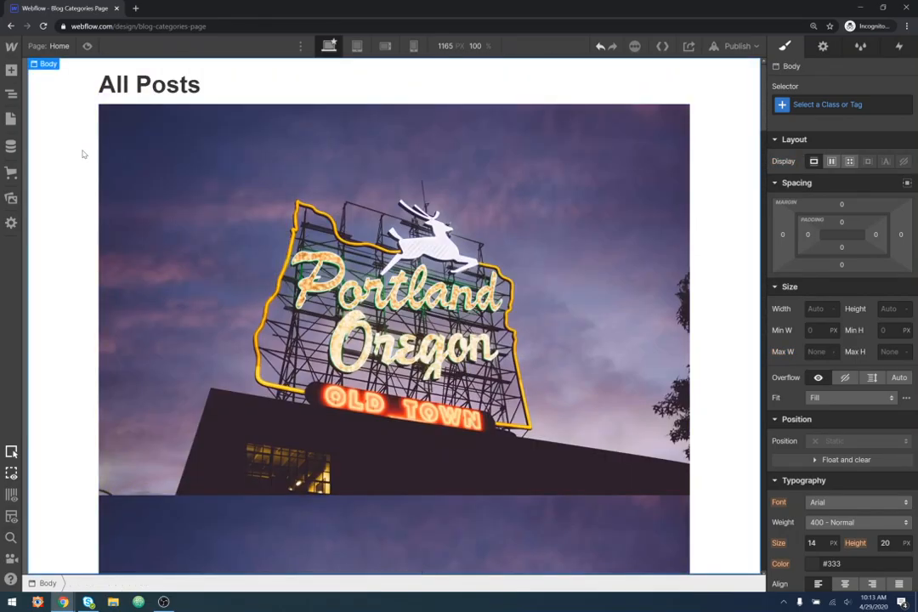
Step: Add an H1 Heading to the collection item and place it directly below the Image element
{"action": "left_click", "coordinate": [12, 69]}
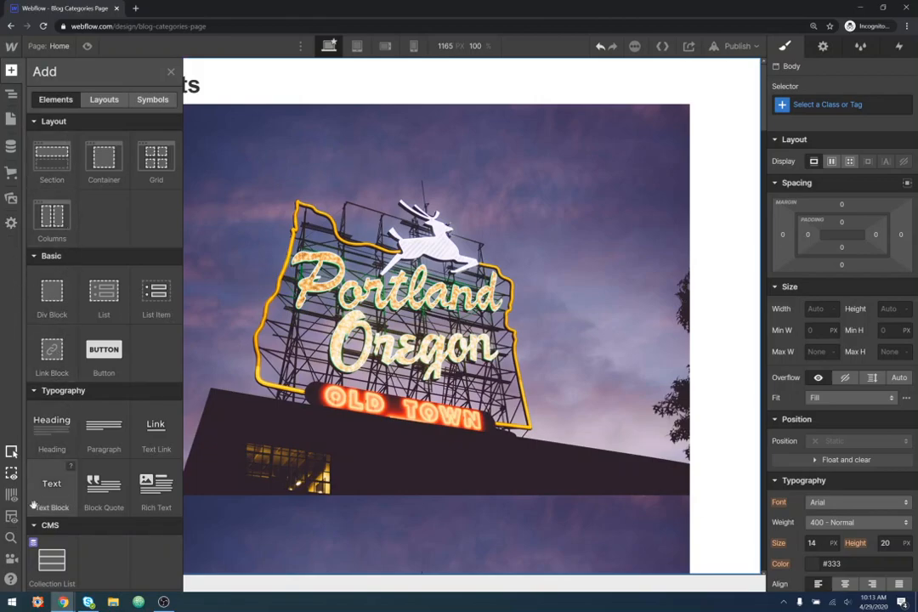
{"action": "left_click_drag", "start_coordinate": [47, 434], "coordinate": [307, 483]}
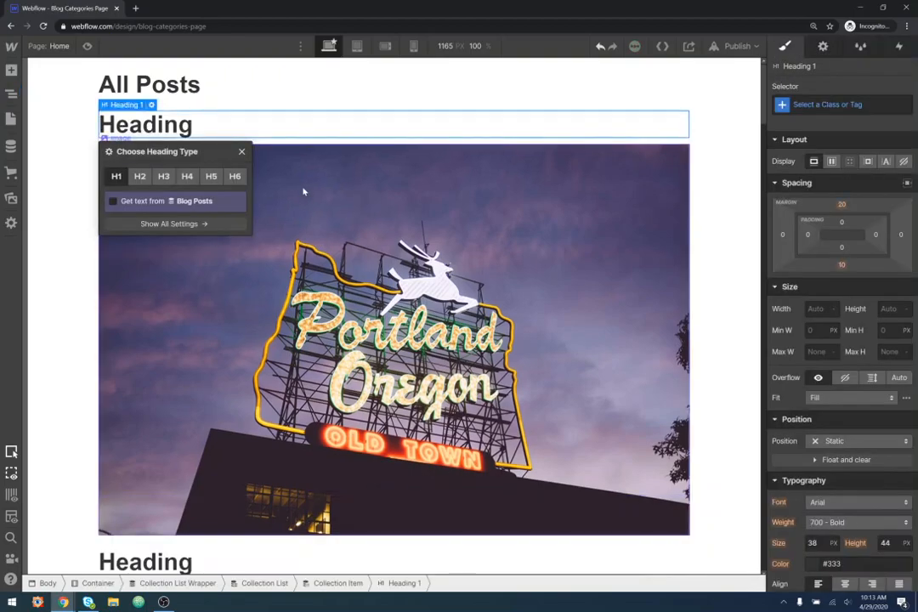
{"action": "left_click", "coordinate": [12, 96]}
{"action": "left_click_drag", "start_coordinate": [88, 200], "coordinate": [86, 183]}
{"action": "scroll", "coordinate": [310, 259], "scroll_direction": "down", "scroll_amount": 3}
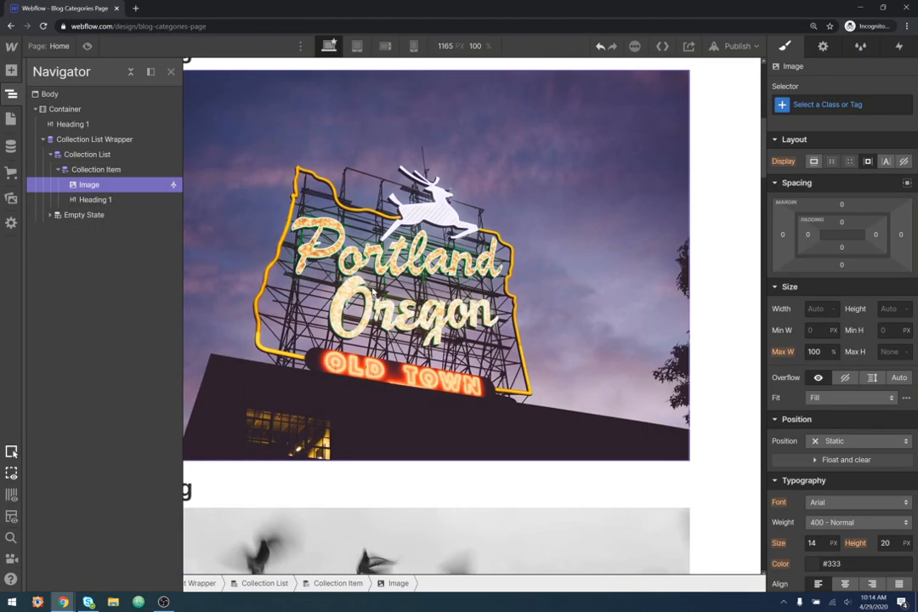
{"action": "left_click", "coordinate": [711, 188]}
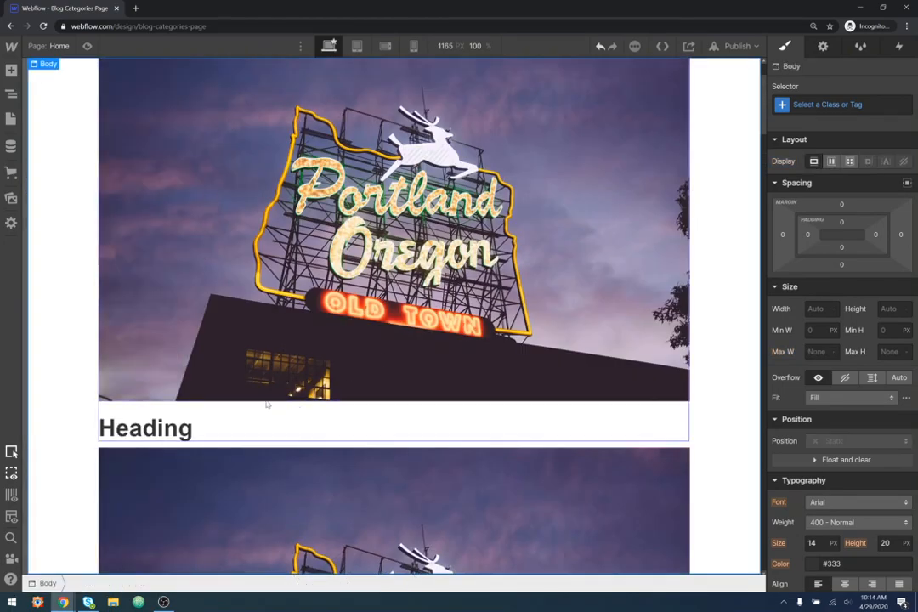
Step: Bind the text of the heading below the post image to the Name field of Blog Posts
{"action": "left_click", "coordinate": [185, 432]}
{"action": "scroll", "coordinate": [136, 177], "scroll_direction": "up", "scroll_amount": 2}
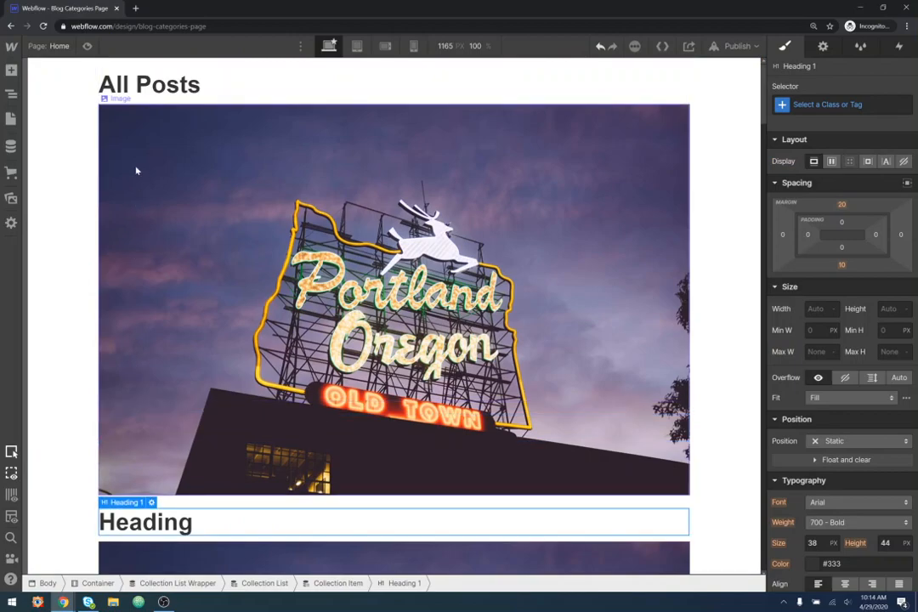
{"action": "left_click", "coordinate": [151, 502]}
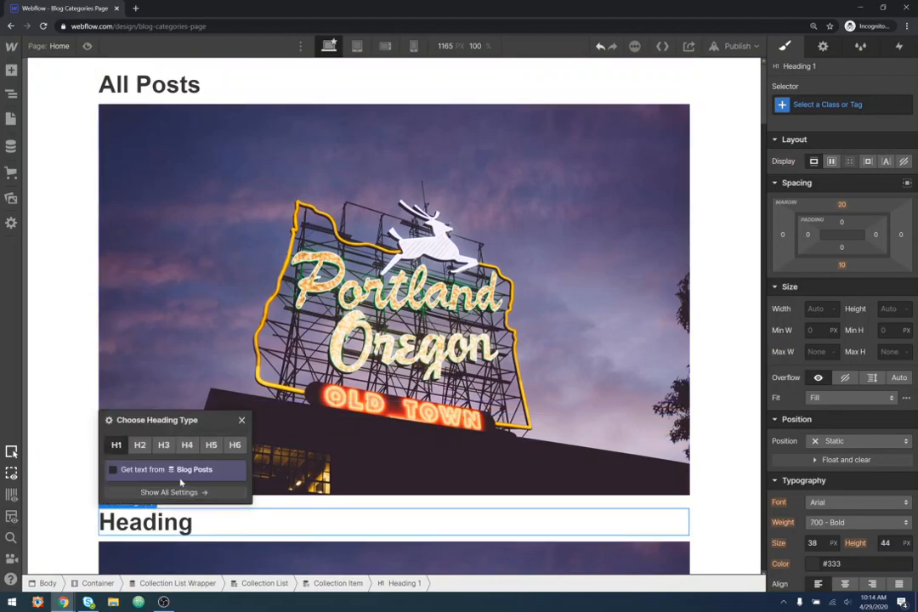
{"action": "left_click", "coordinate": [182, 478]}
{"action": "left_click", "coordinate": [176, 487]}
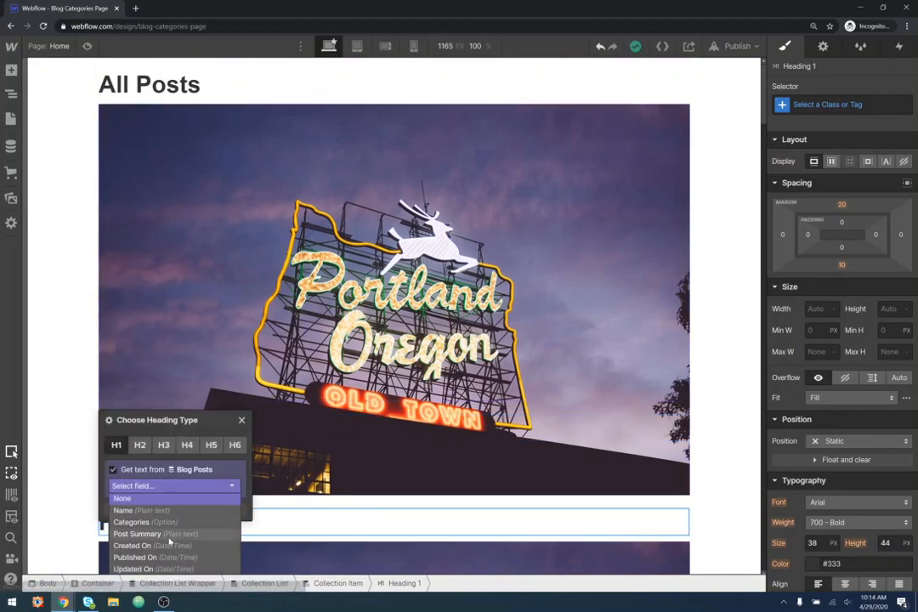
{"action": "left_click", "coordinate": [124, 510]}
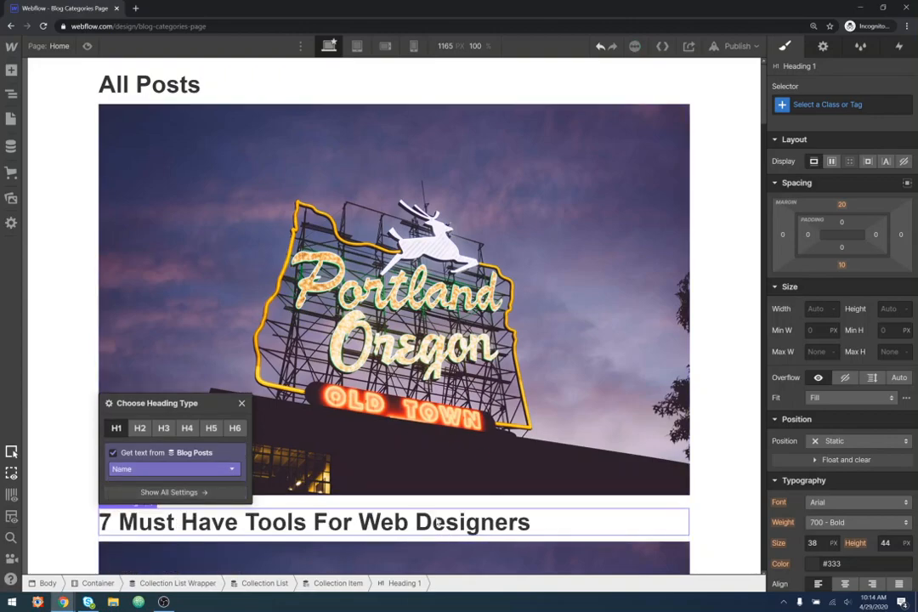
{"action": "left_click", "coordinate": [729, 449]}
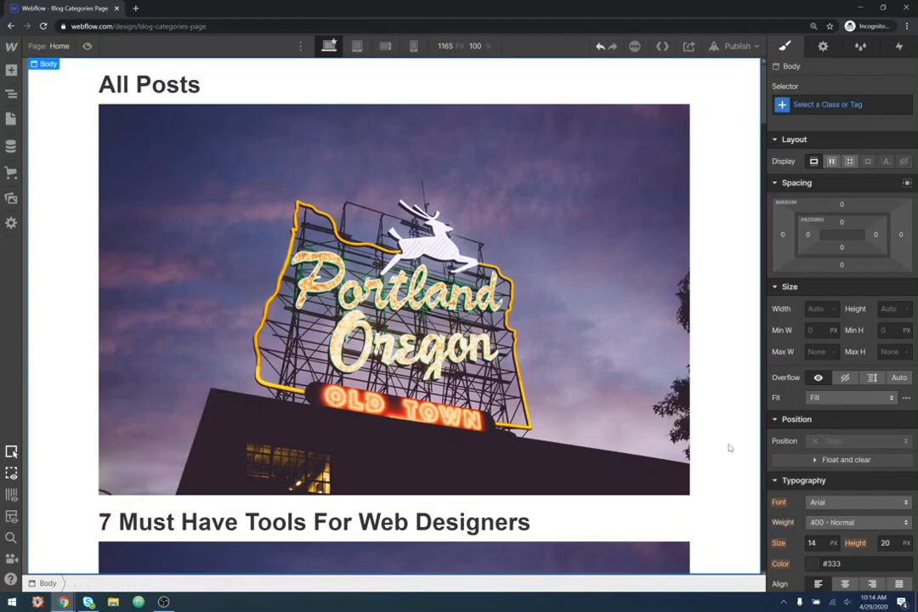
Step: Add a Button element below the post title heading in the collection item
{"action": "scroll", "coordinate": [714, 399], "scroll_direction": "down", "scroll_amount": 5}
{"action": "scroll", "coordinate": [345, 337], "scroll_direction": "down", "scroll_amount": 5}
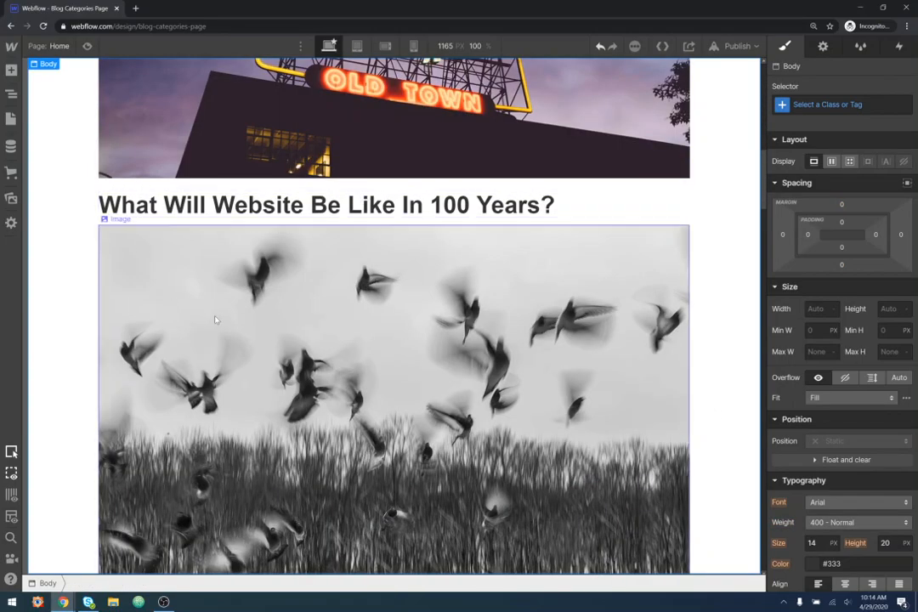
{"action": "scroll", "coordinate": [215, 316], "scroll_direction": "down", "scroll_amount": 5}
{"action": "scroll", "coordinate": [216, 316], "scroll_direction": "down", "scroll_amount": 5}
{"action": "scroll", "coordinate": [215, 315], "scroll_direction": "up", "scroll_amount": 18}
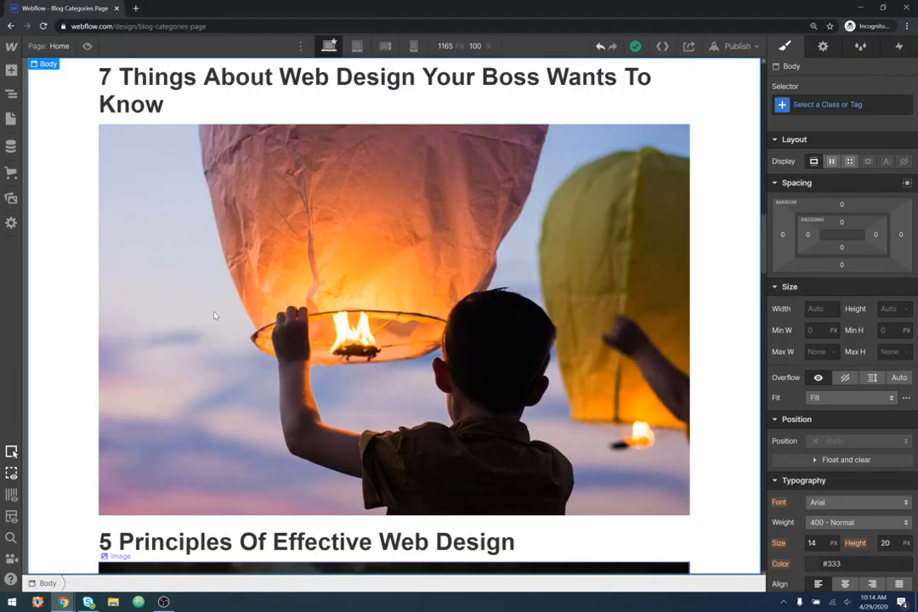
{"action": "scroll", "coordinate": [213, 316], "scroll_direction": "up", "scroll_amount": 5}
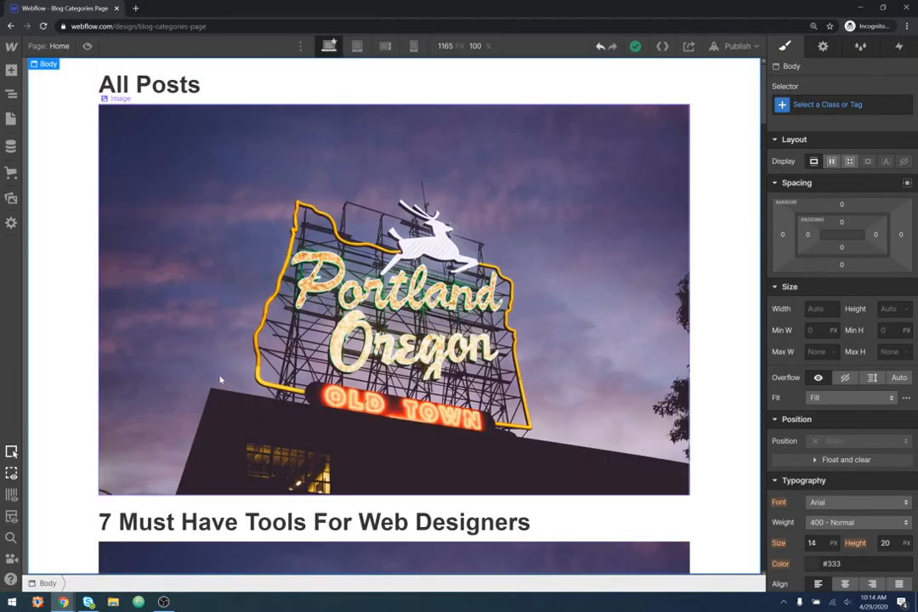
{"action": "left_click", "coordinate": [11, 69]}
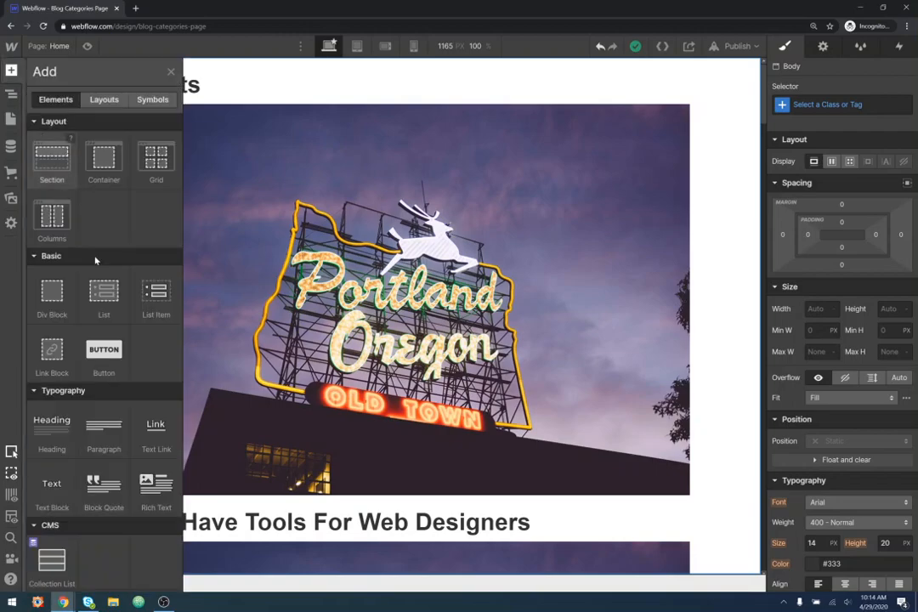
{"action": "left_click_drag", "start_coordinate": [103, 355], "coordinate": [561, 526]}
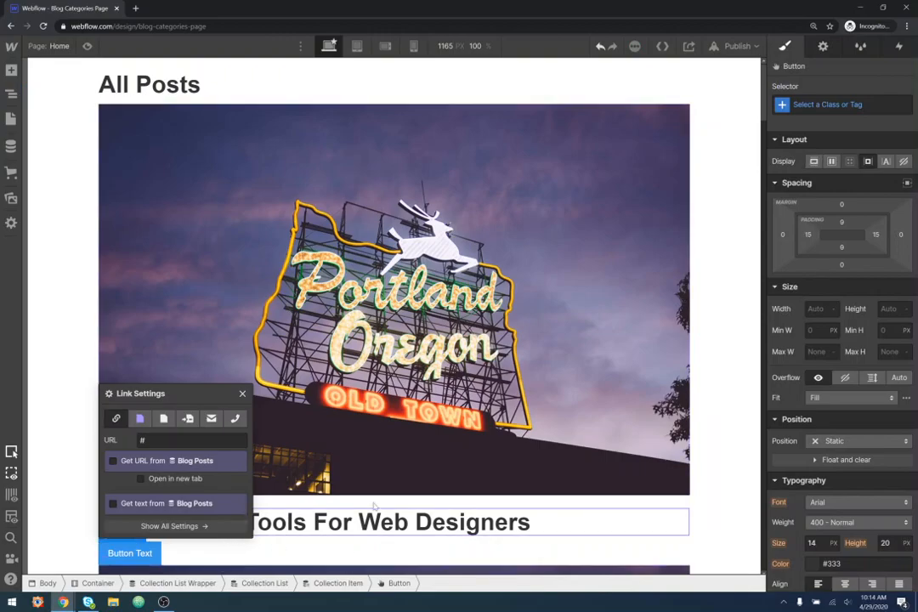
{"action": "scroll", "coordinate": [561, 525], "scroll_direction": "down", "scroll_amount": 5}
{"action": "scroll", "coordinate": [368, 274], "scroll_direction": "up", "scroll_amount": 2}
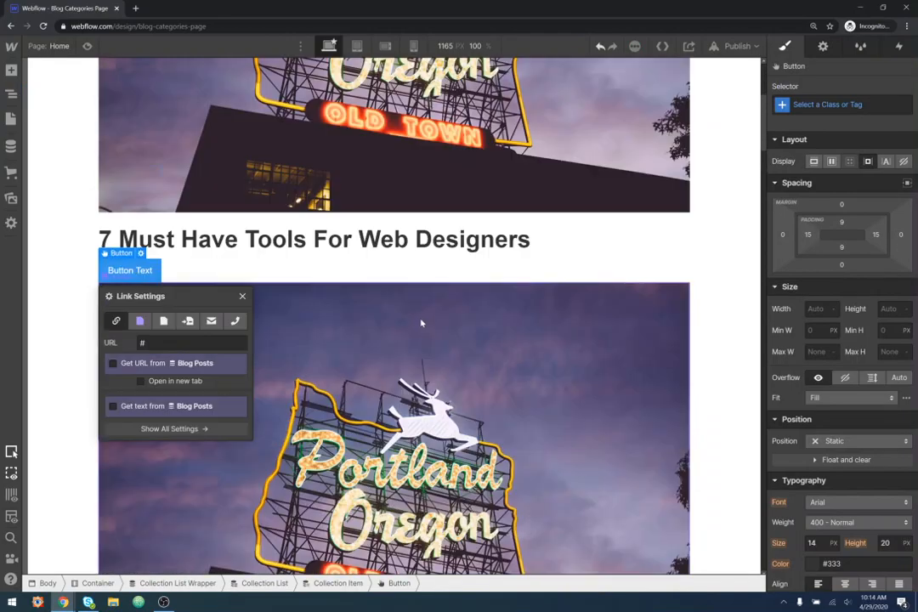
Step: Link the button to the collection page Current Blog Post
{"action": "left_click", "coordinate": [141, 322]}
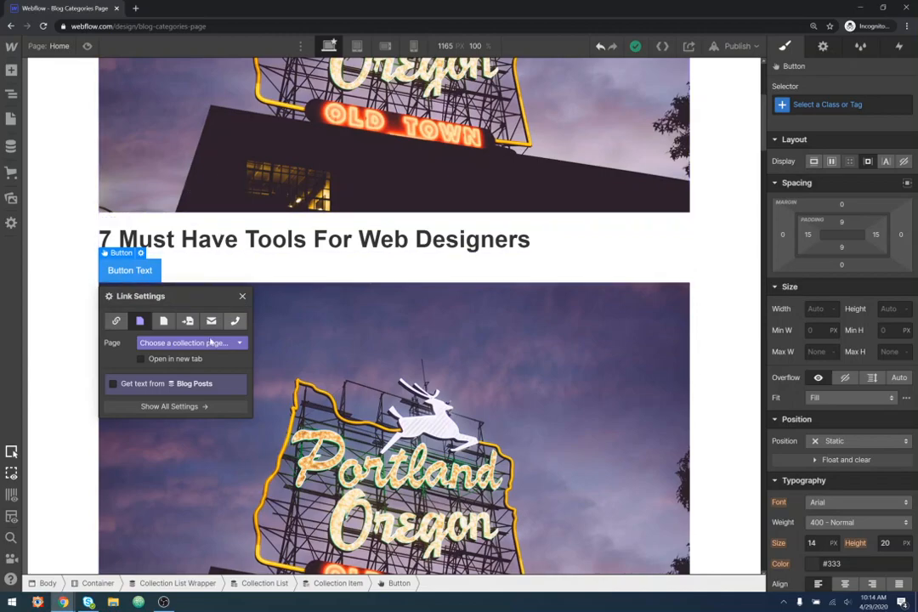
{"action": "left_click", "coordinate": [204, 343]}
{"action": "left_click", "coordinate": [193, 368]}
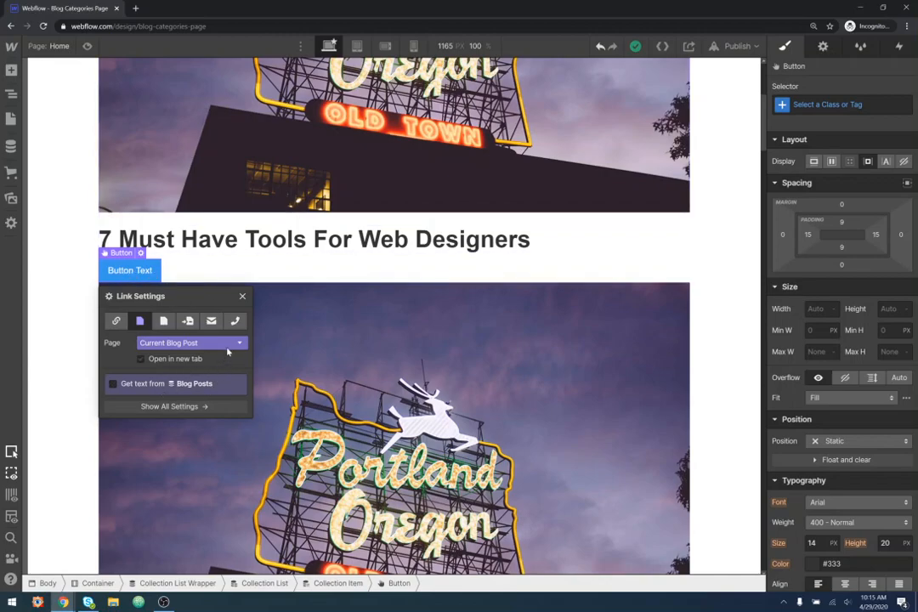
Step: Change the button's label to Read Article
{"action": "left_click", "coordinate": [128, 274]}
{"action": "double_click", "coordinate": [132, 270]}
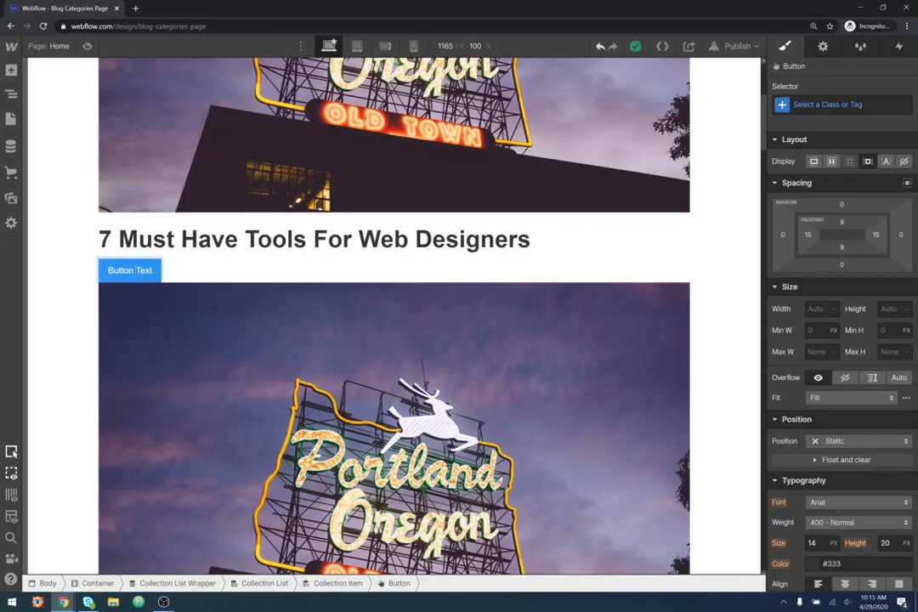
{"action": "left_click_drag", "start_coordinate": [153, 270], "coordinate": [83, 277]}
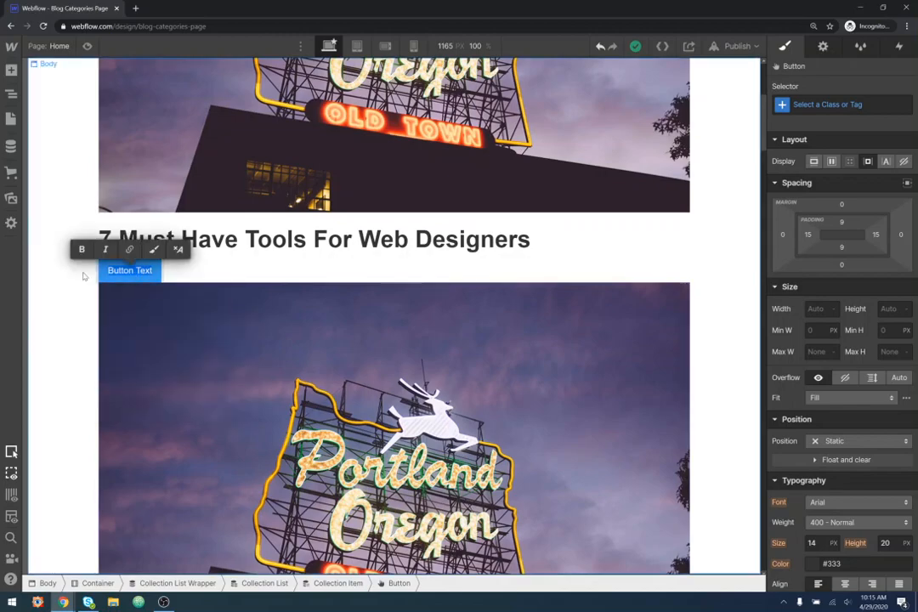
{"action": "type", "text": "Read"}
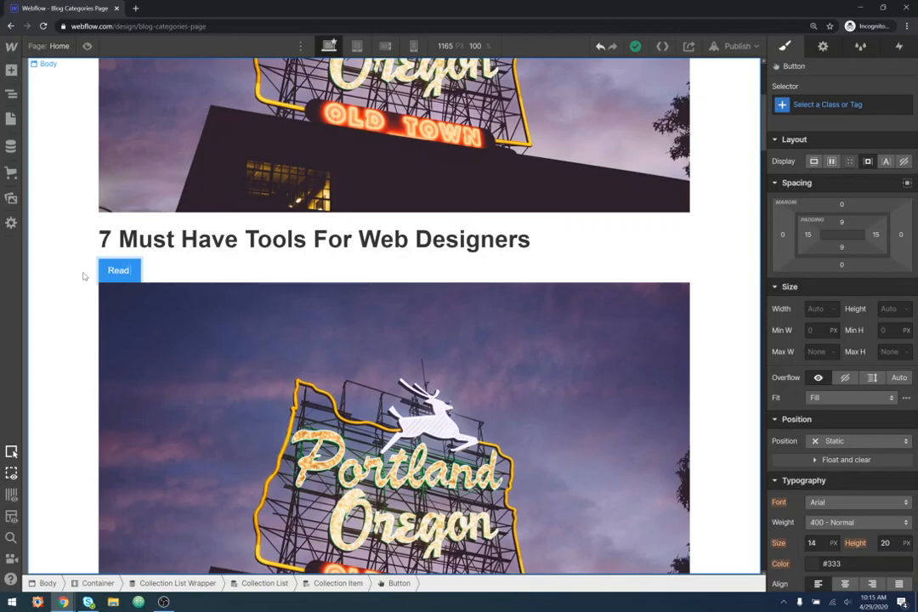
{"action": "type", "text": " Article"}
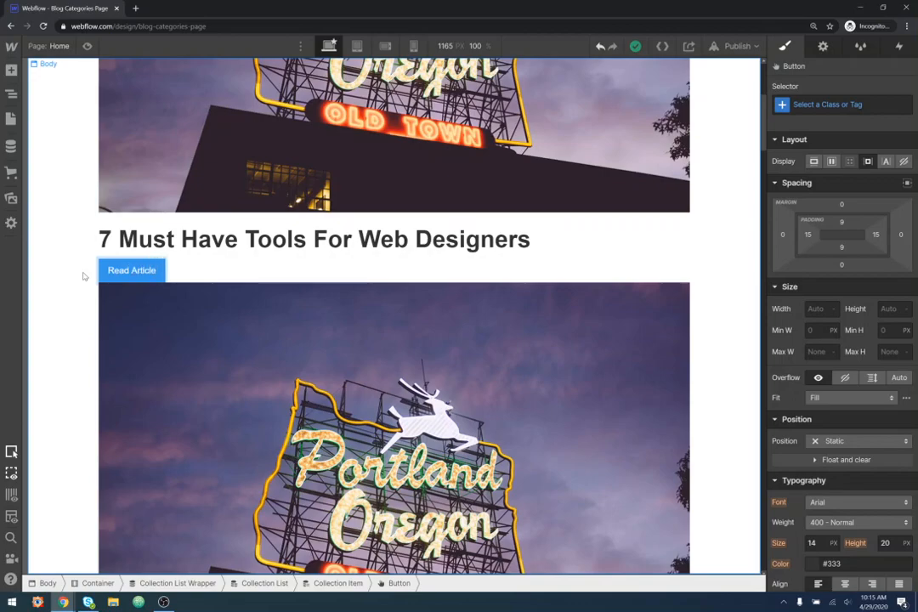
{"action": "left_click", "coordinate": [52, 255]}
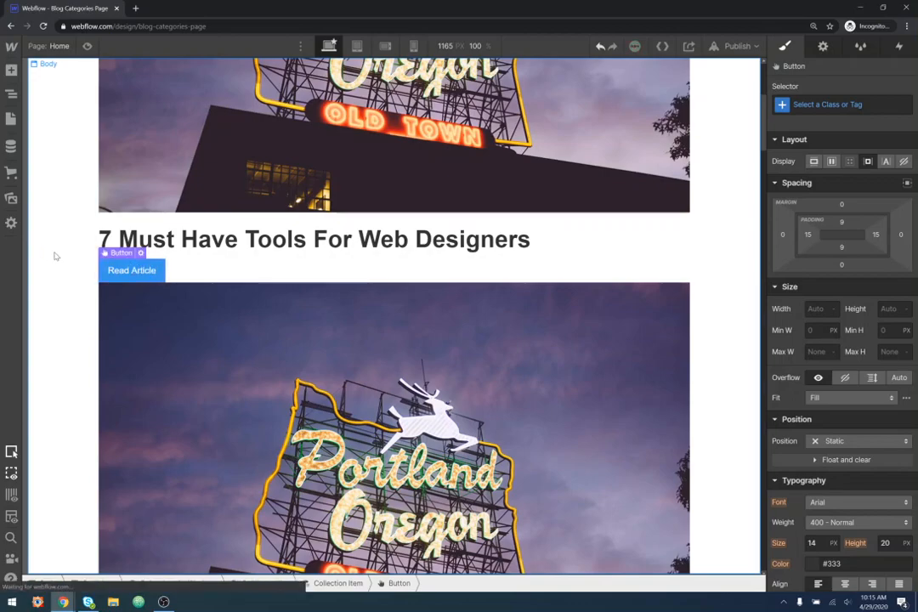
Step: Add vertical spacing to the Collection Item so that consecutive blog posts are separated by a gap
{"action": "scroll", "coordinate": [204, 340], "scroll_direction": "down", "scroll_amount": 4}
{"action": "scroll", "coordinate": [174, 365], "scroll_direction": "down", "scroll_amount": 5}
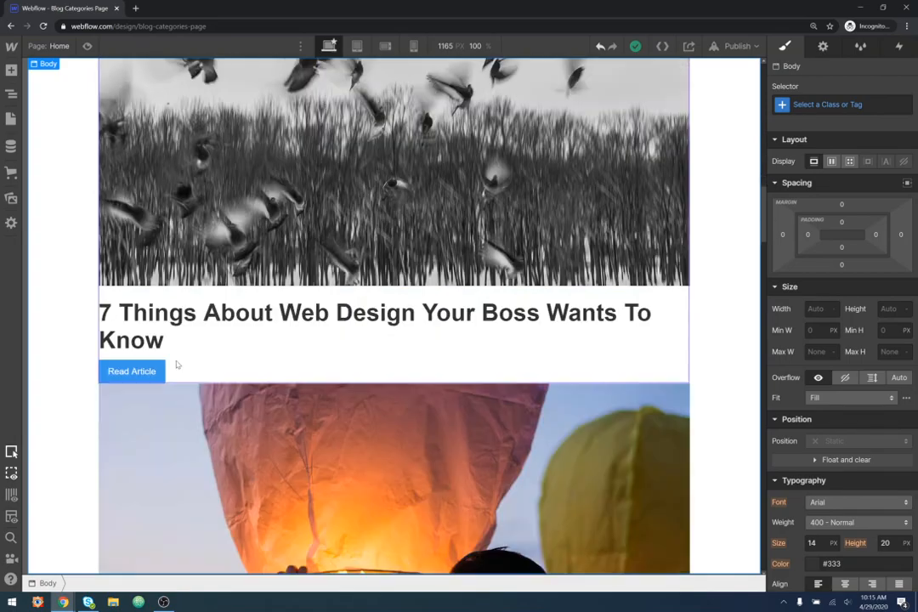
{"action": "scroll", "coordinate": [207, 368], "scroll_direction": "up", "scroll_amount": 6}
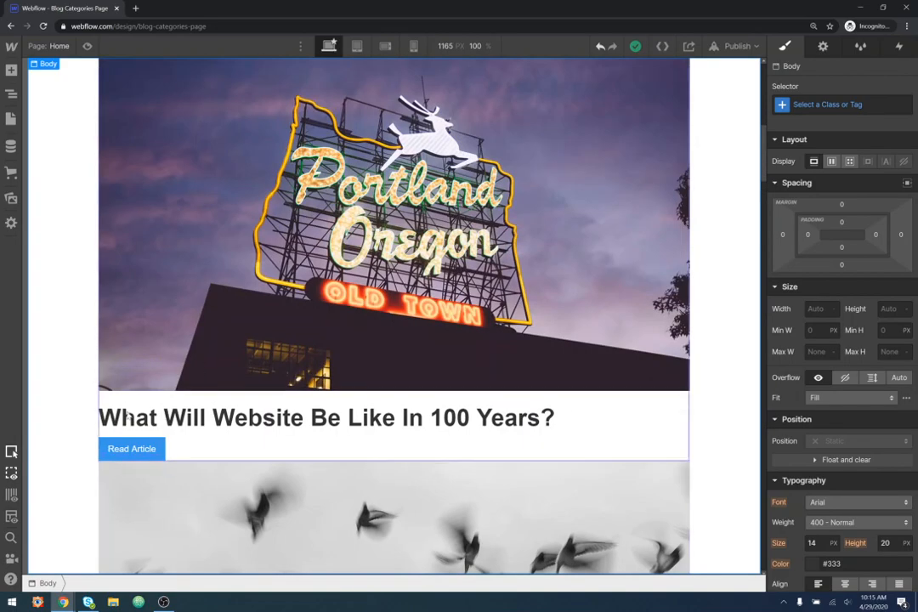
{"action": "scroll", "coordinate": [242, 359], "scroll_direction": "down", "scroll_amount": 5}
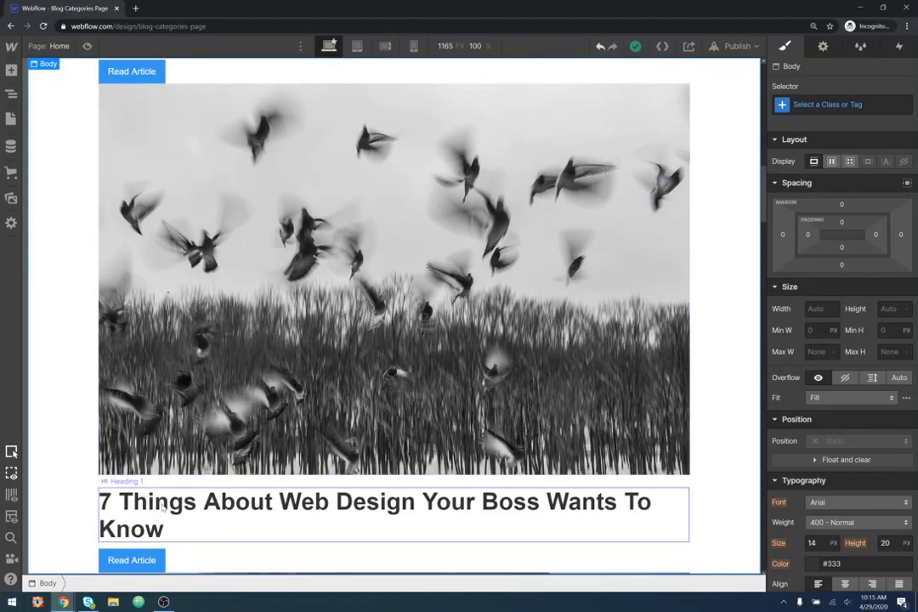
{"action": "scroll", "coordinate": [159, 511], "scroll_direction": "up", "scroll_amount": 5}
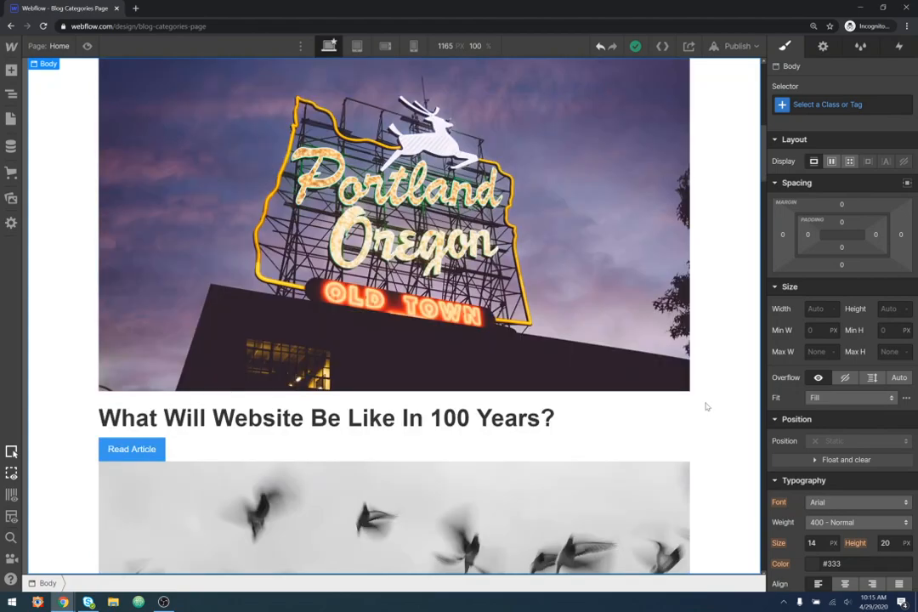
{"action": "left_click", "coordinate": [646, 436]}
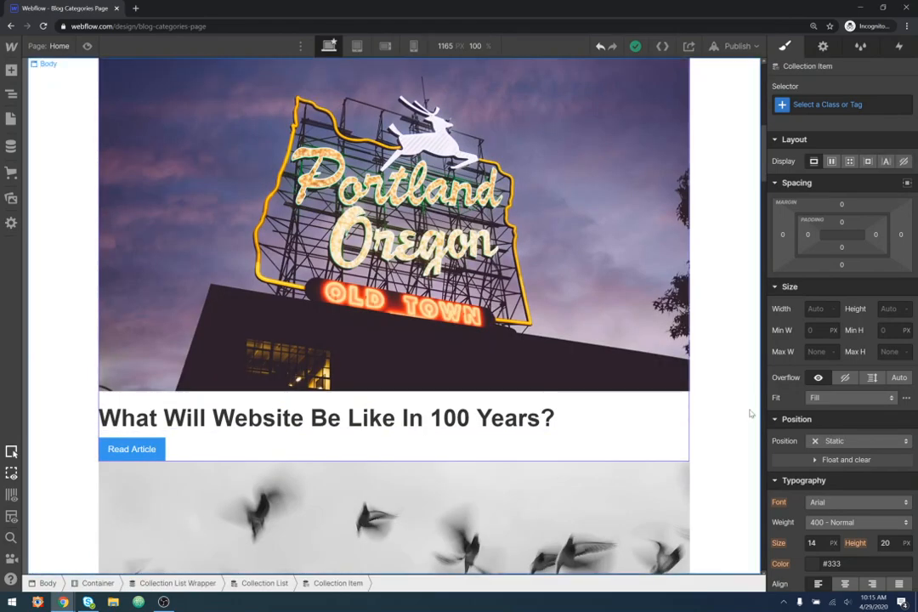
{"action": "left_click_drag", "start_coordinate": [854, 224], "coordinate": [853, 211]}
{"action": "left_click", "coordinate": [728, 383]}
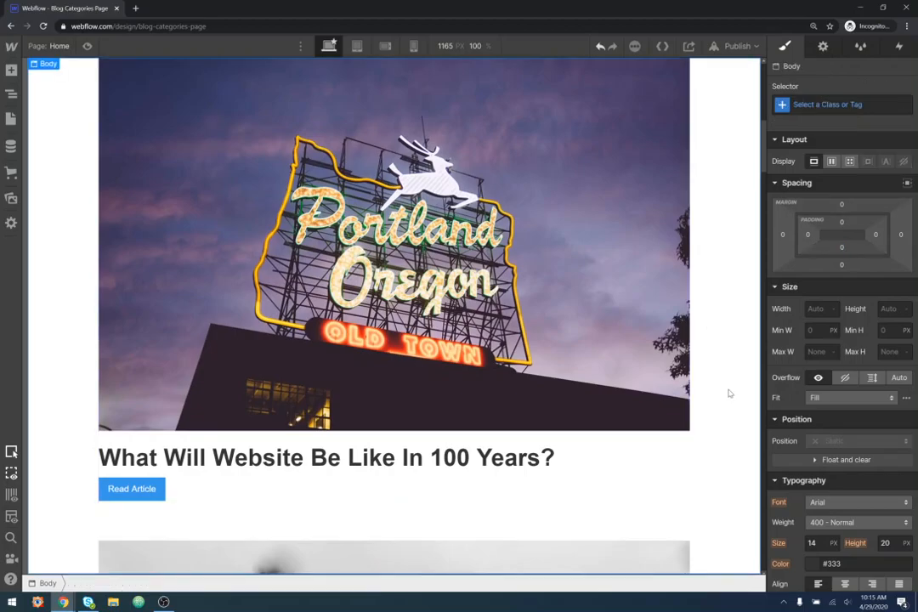
{"action": "scroll", "coordinate": [728, 397], "scroll_direction": "down", "scroll_amount": 4}
{"action": "scroll", "coordinate": [728, 397], "scroll_direction": "down", "scroll_amount": 10}
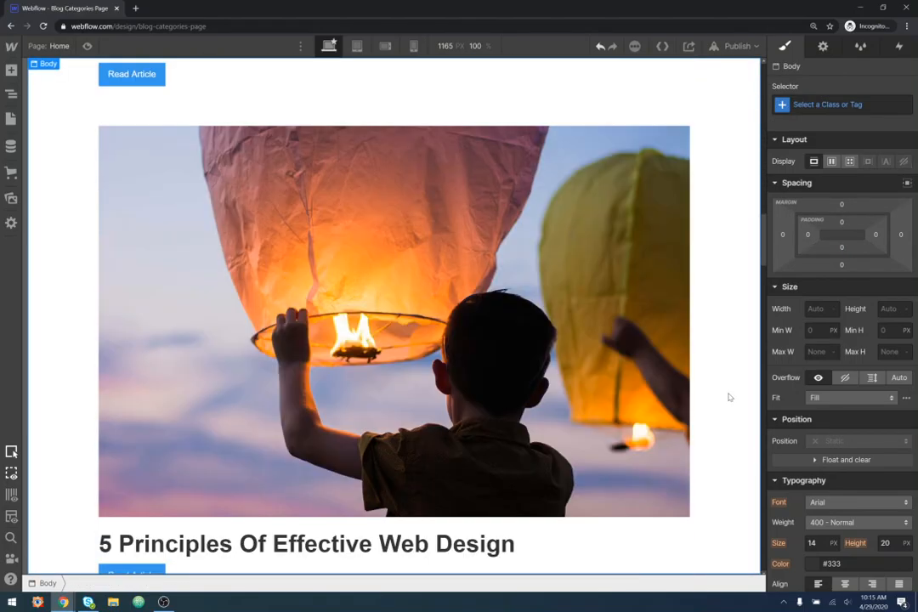
Step: Add about 46 px of bottom padding to the All Posts heading
{"action": "scroll", "coordinate": [727, 398], "scroll_direction": "up", "scroll_amount": 15}
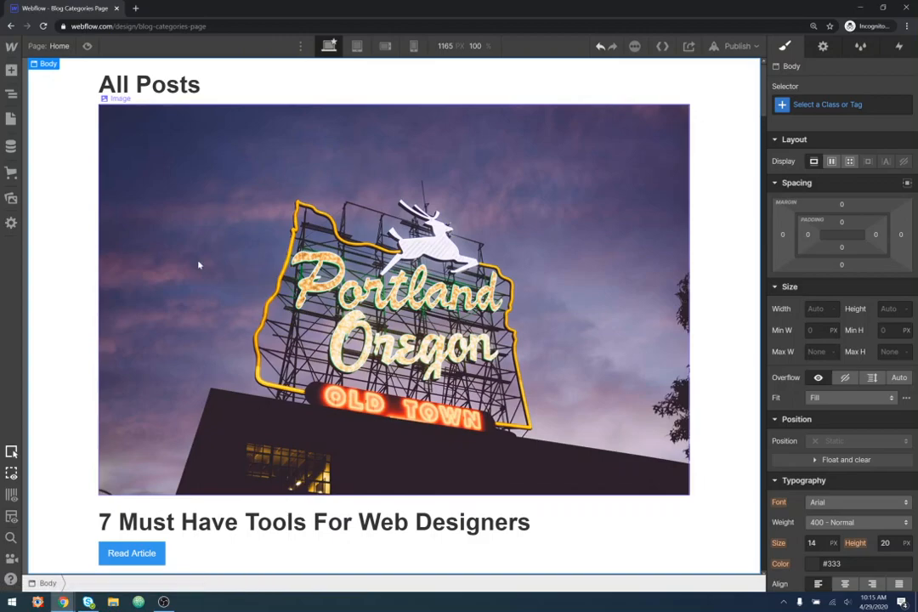
{"action": "left_click", "coordinate": [286, 80]}
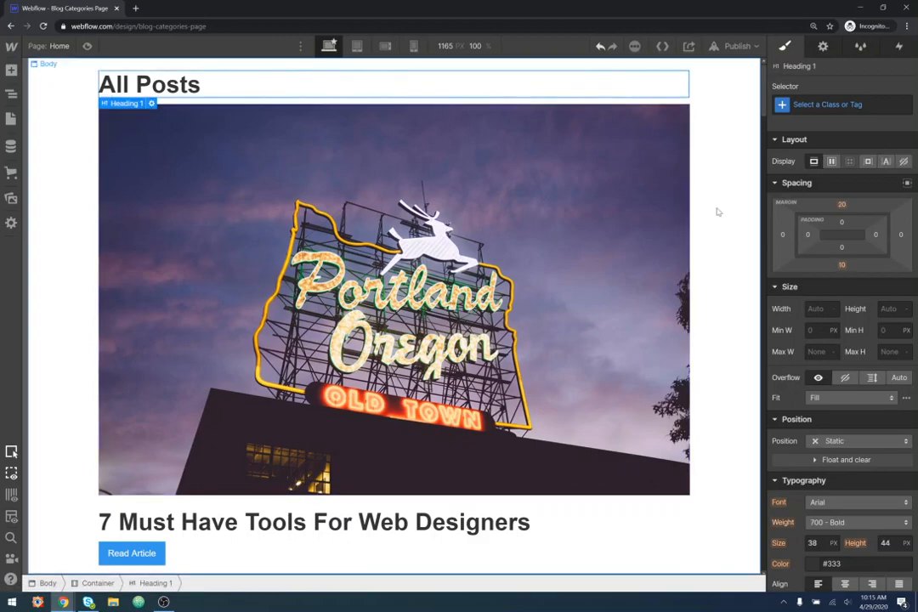
{"action": "mouse_move", "coordinate": [852, 249]}
{"action": "left_mouse_down"}
{"action": "mouse_move", "coordinate": [855, 220]}
{"action": "mouse_move", "coordinate": [848, 224]}
{"action": "left_mouse_up"}
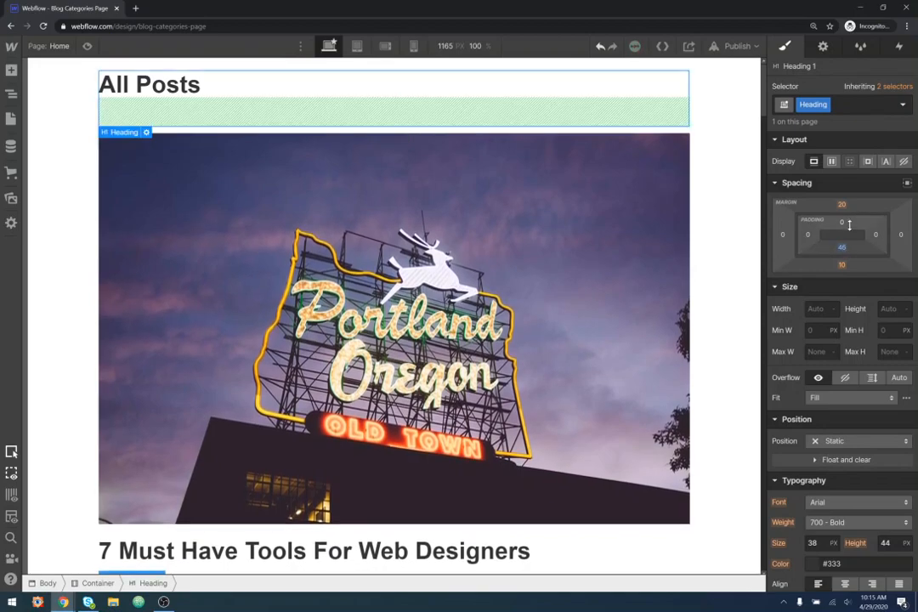
{"action": "left_click", "coordinate": [727, 251]}
Step: Preview the page and open The History Of Web Design post through its Read Article button
{"action": "key", "text": "ctrl+shift+p"}
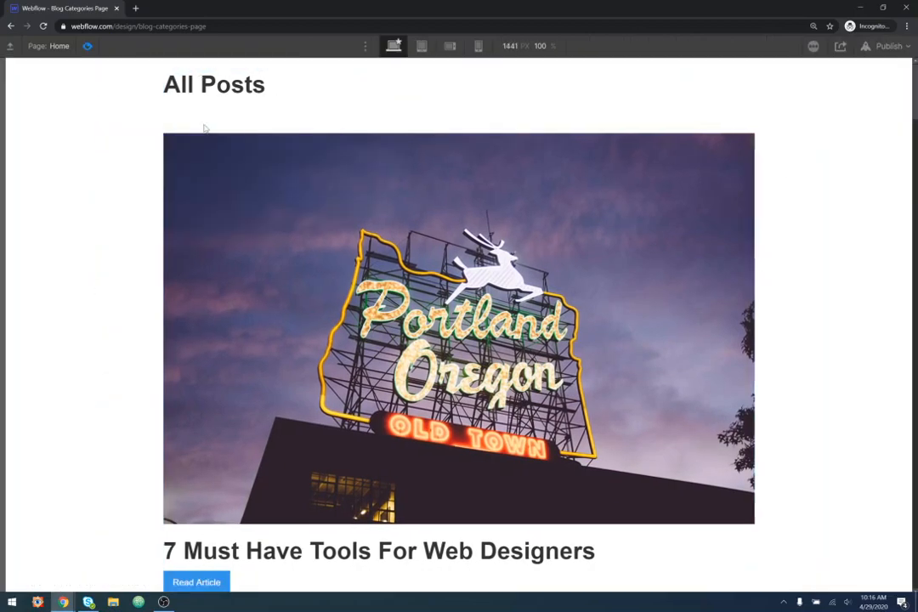
{"action": "scroll", "coordinate": [731, 298], "scroll_direction": "down", "scroll_amount": 10}
{"action": "scroll", "coordinate": [731, 294], "scroll_direction": "down", "scroll_amount": 15}
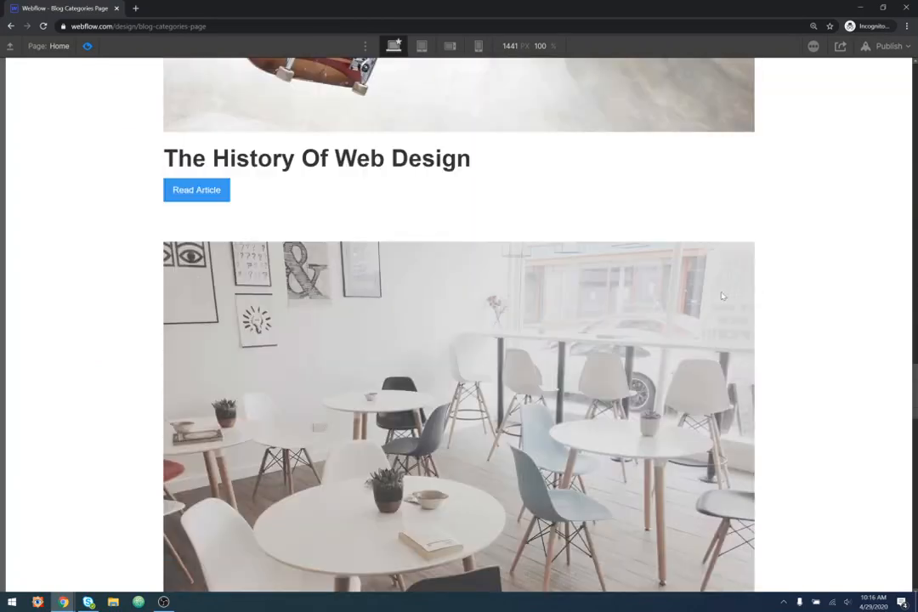
{"action": "left_click", "coordinate": [197, 194]}
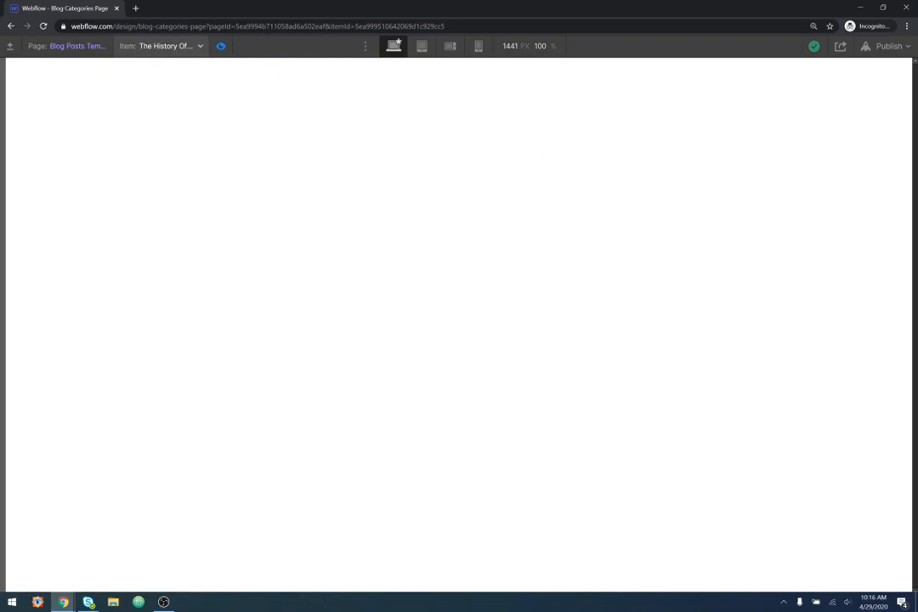
Step: Switch the template preview through the 7 Things About Web Design, 5 Web Design Blogs and 5 Great Web Design Resources posts
{"action": "left_click", "coordinate": [186, 48]}
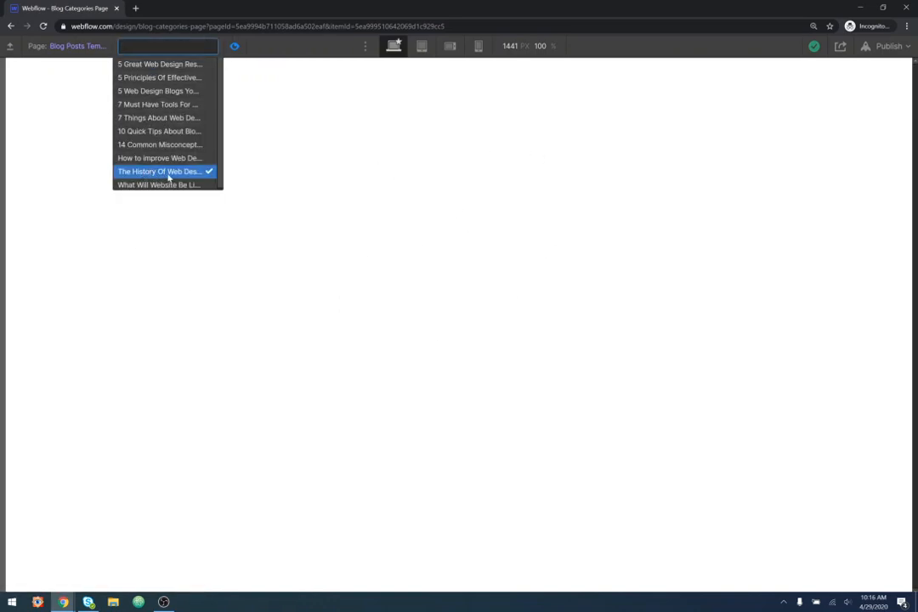
{"action": "left_click", "coordinate": [157, 118]}
{"action": "left_click", "coordinate": [161, 46]}
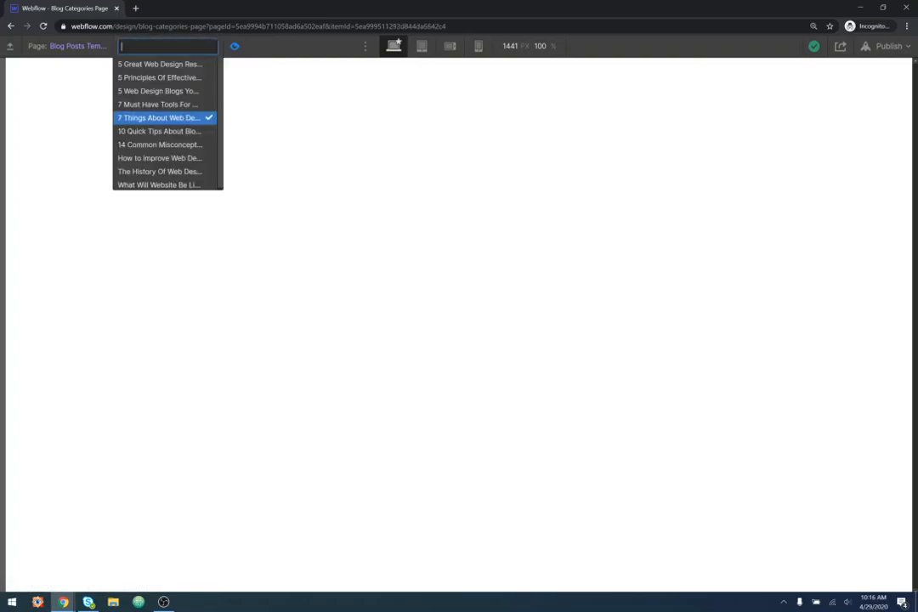
{"action": "left_click", "coordinate": [166, 90]}
{"action": "left_click", "coordinate": [170, 47]}
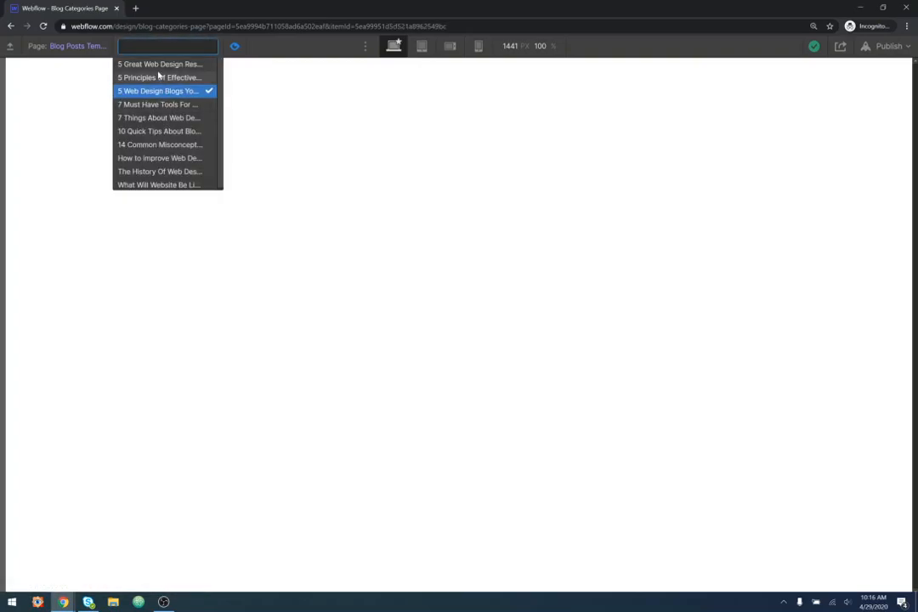
{"action": "left_click", "coordinate": [160, 64]}
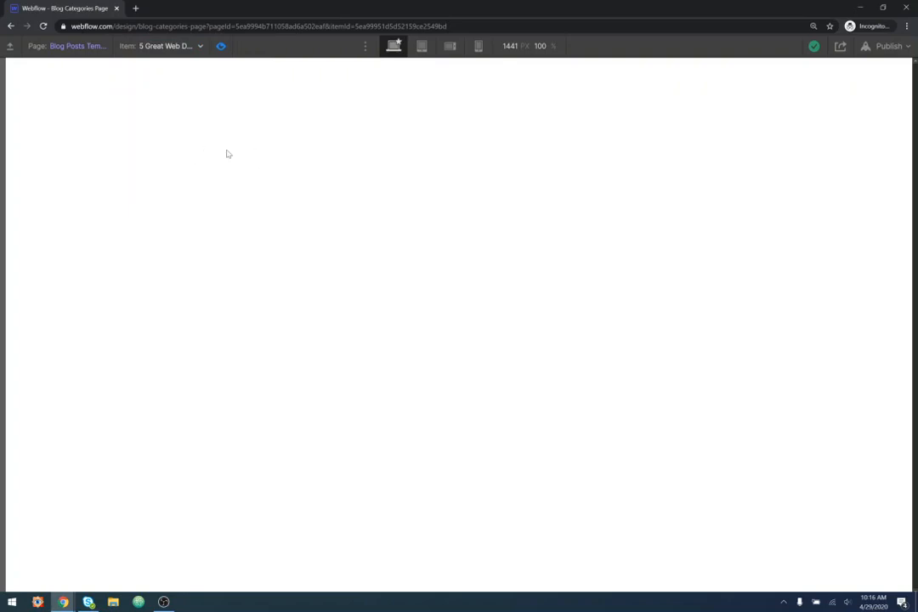
Step: Leave preview mode and return from the Blog Posts Template to the Home page
{"action": "left_click", "coordinate": [221, 48]}
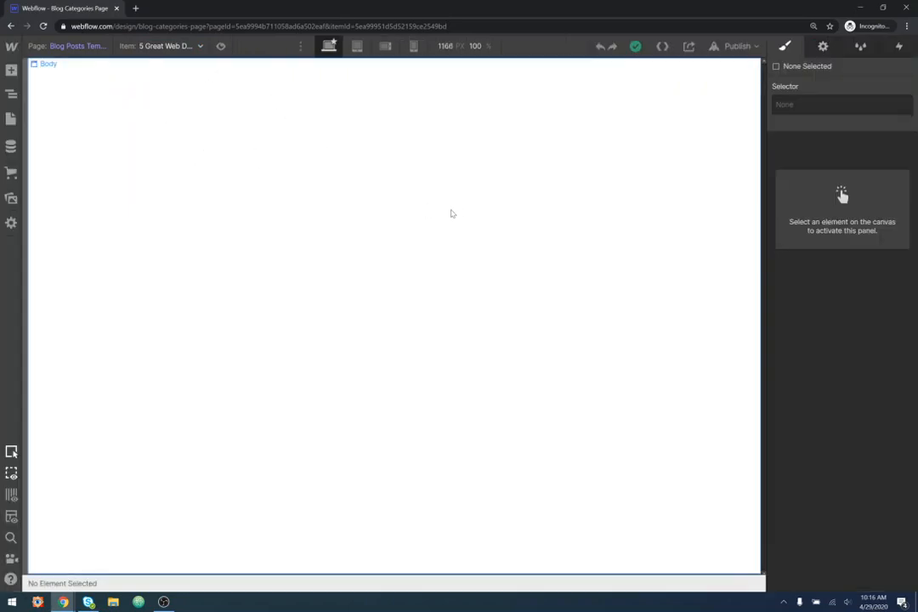
{"action": "left_click", "coordinate": [11, 120]}
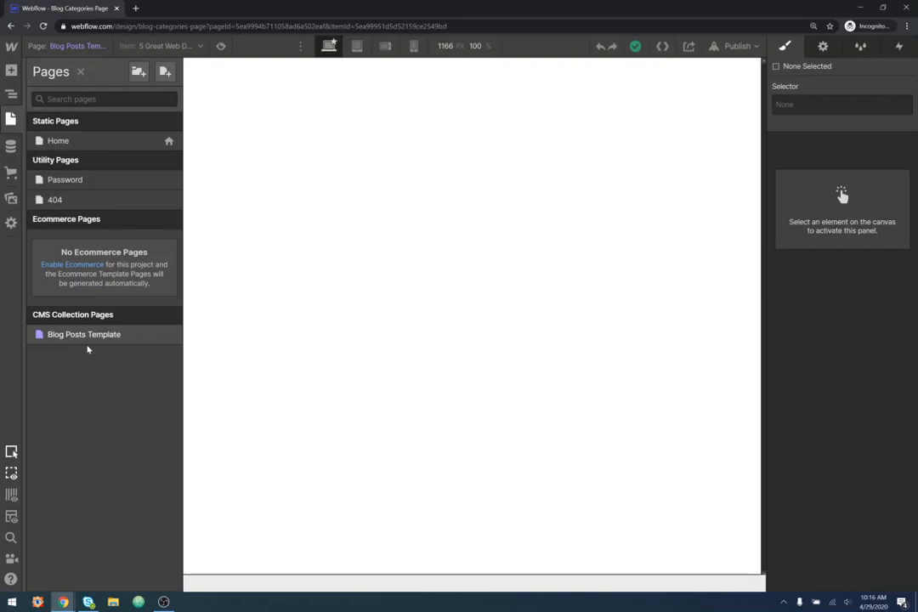
{"action": "left_click", "coordinate": [86, 149]}
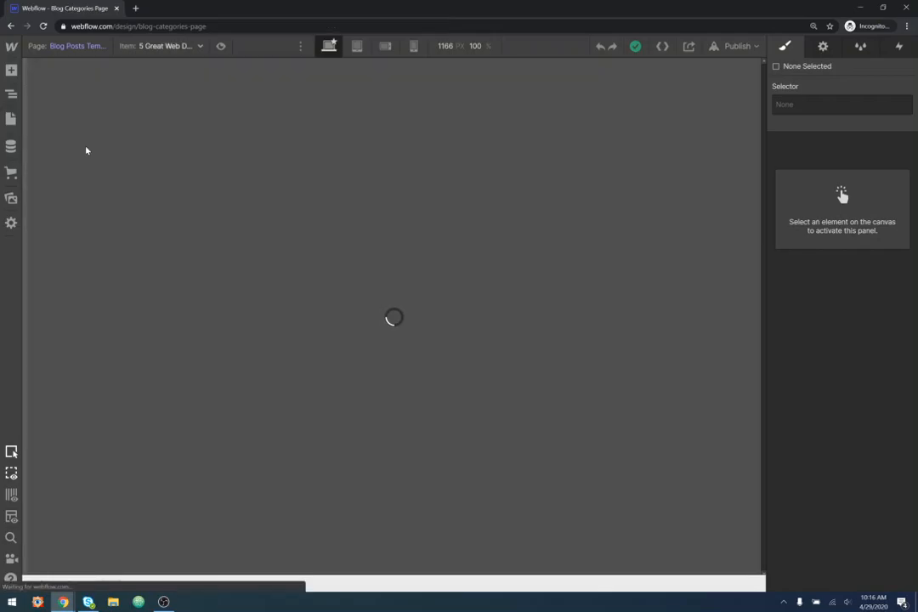
Step: Review the categories assigned to each post in the Blog Posts CMS collection
{"action": "scroll", "coordinate": [637, 272], "scroll_direction": "down", "scroll_amount": 4}
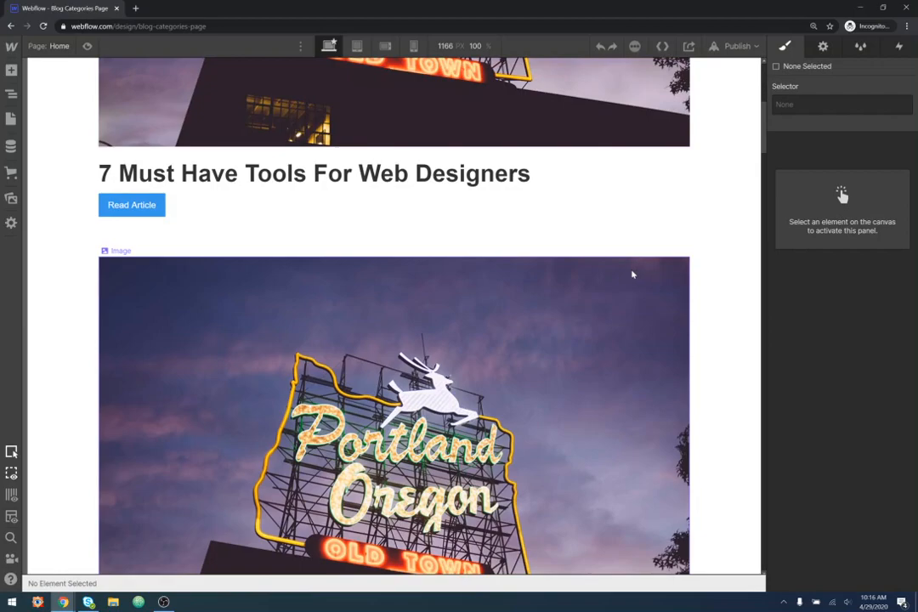
{"action": "scroll", "coordinate": [633, 273], "scroll_direction": "up", "scroll_amount": 5}
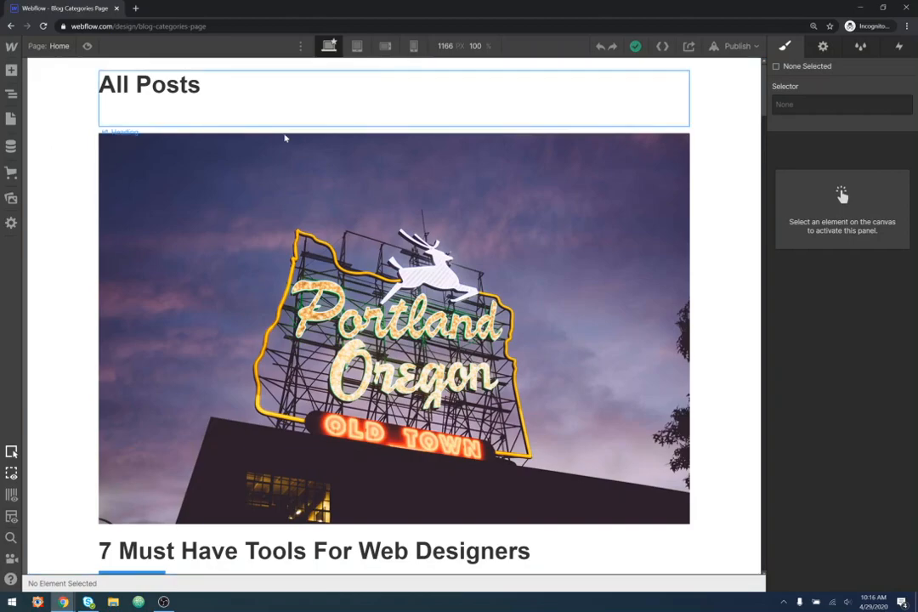
{"action": "left_click", "coordinate": [11, 146]}
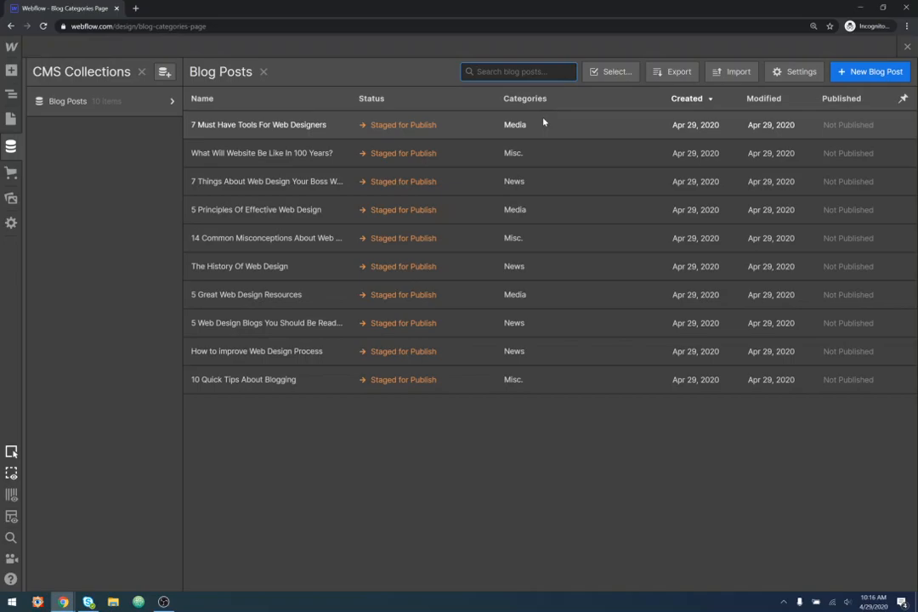
{"action": "left_click", "coordinate": [14, 147]}
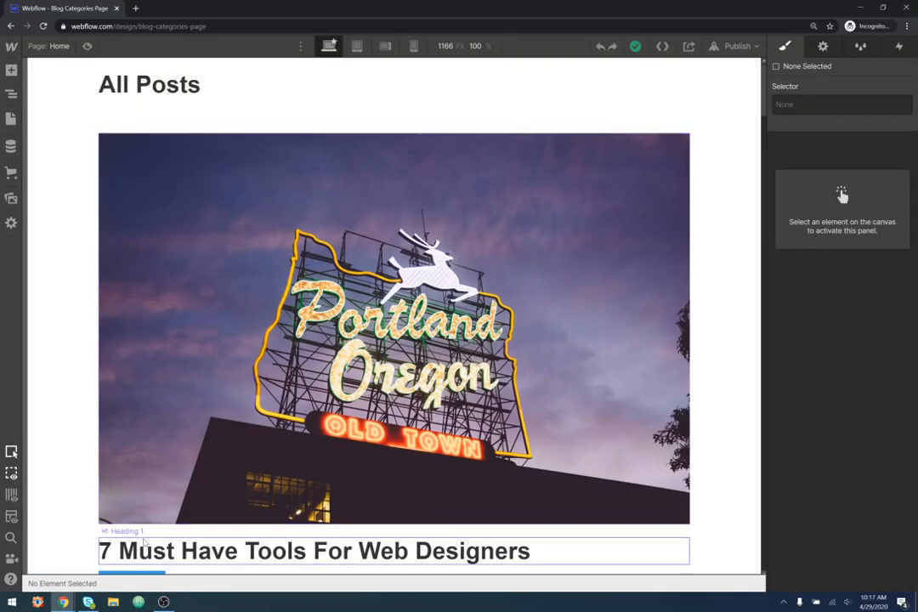
Step: Select the Collection Item and show all settings of its collection list
{"action": "left_click", "coordinate": [196, 156]}
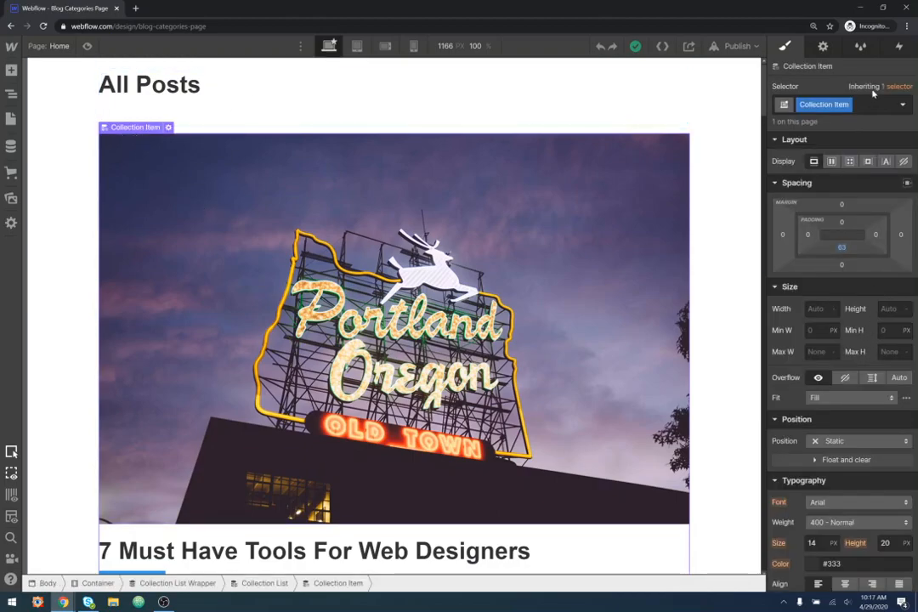
{"action": "left_click", "coordinate": [169, 127]}
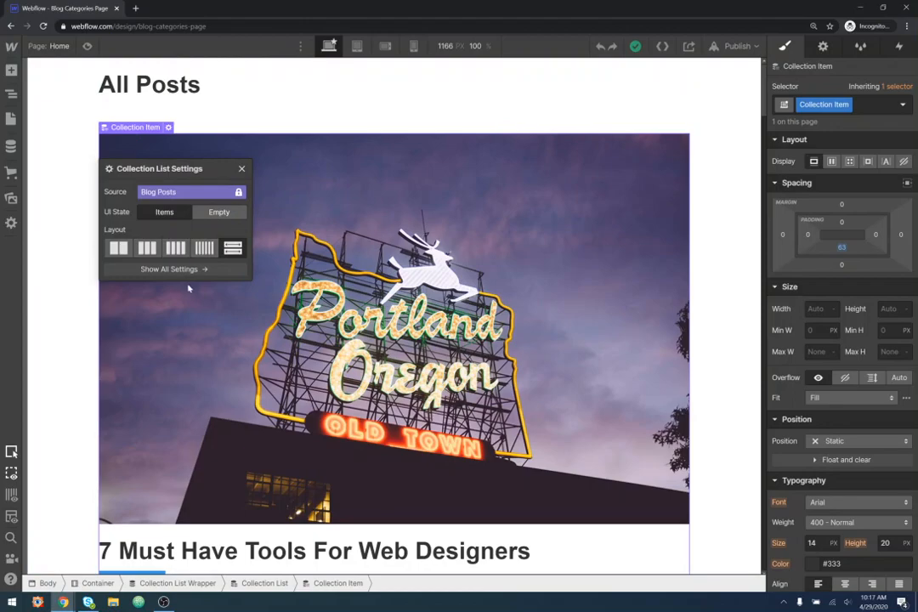
{"action": "left_click", "coordinate": [183, 272]}
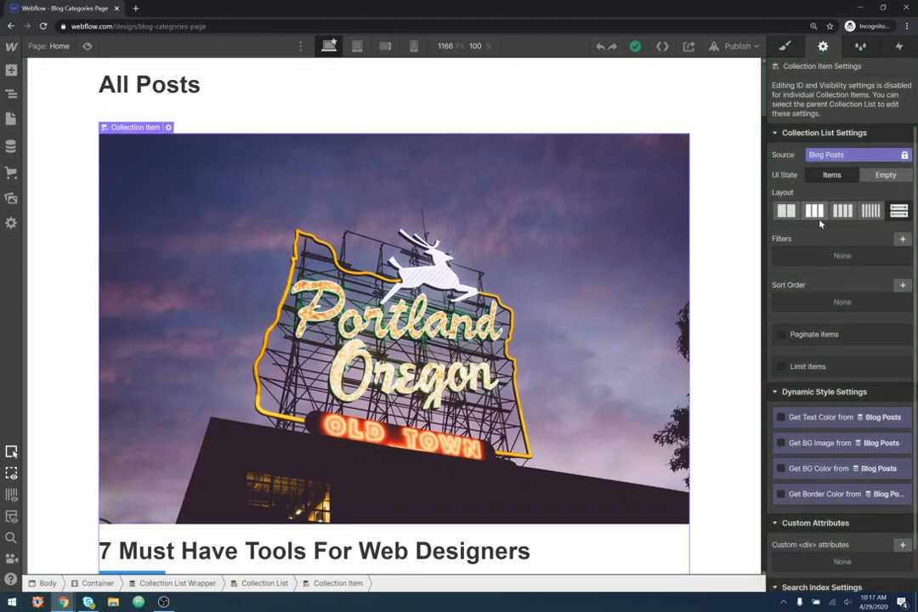
{"action": "scroll", "coordinate": [867, 255], "scroll_direction": "down", "scroll_amount": 1}
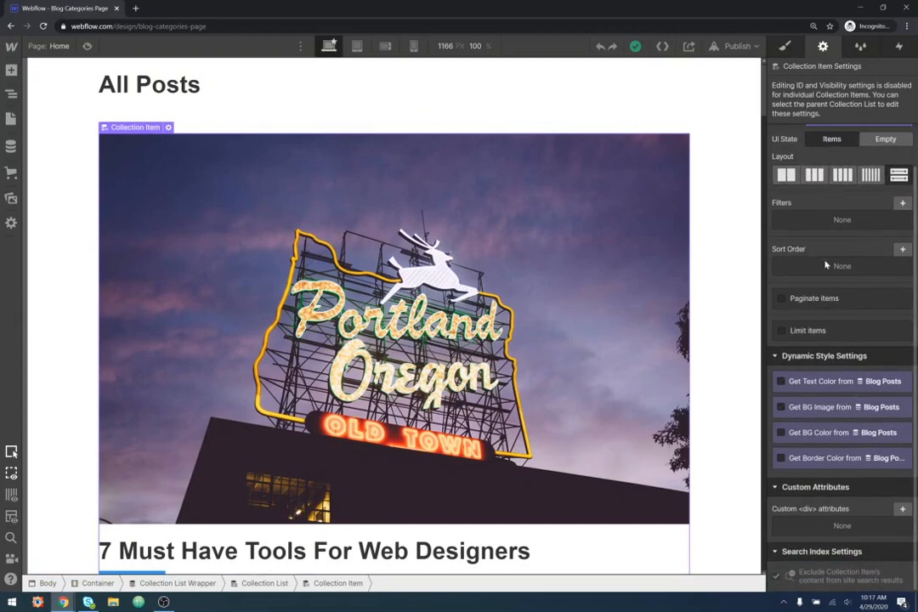
Step: Examine which fields the collection list can be sorted by
{"action": "left_click", "coordinate": [902, 249]}
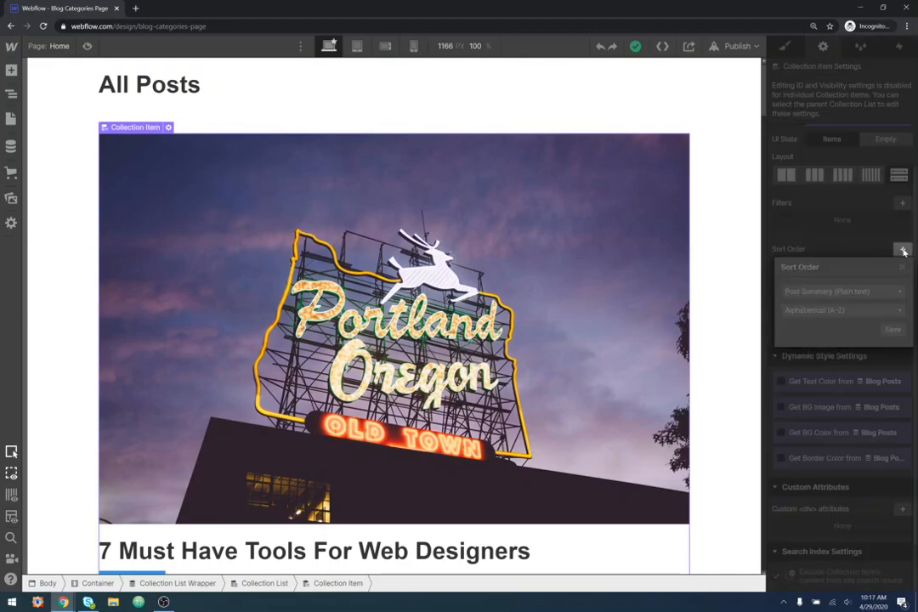
{"action": "left_click", "coordinate": [855, 298]}
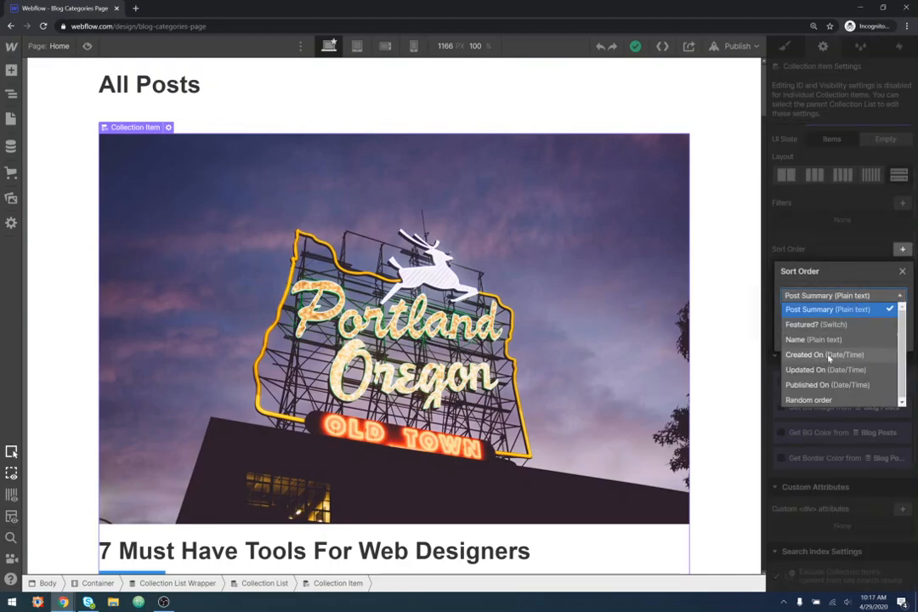
{"action": "left_click", "coordinate": [861, 247]}
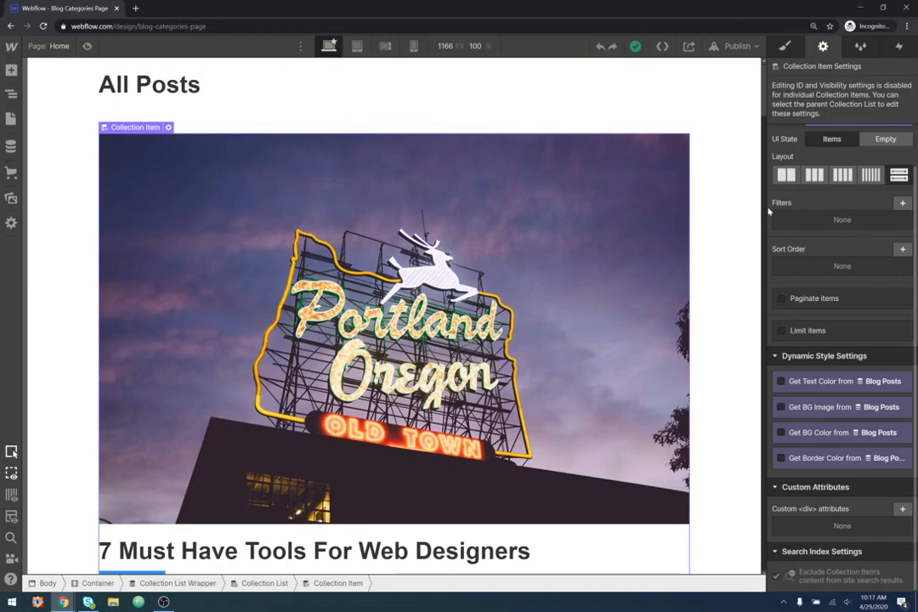
Step: Add a collection list filter where Categories equals Media
{"action": "left_click", "coordinate": [902, 203]}
{"action": "left_click", "coordinate": [831, 255]}
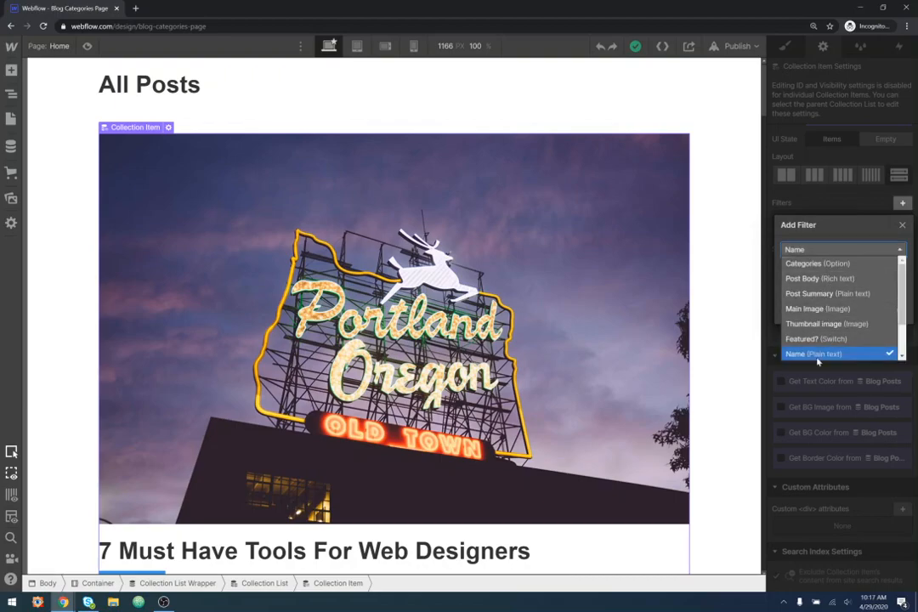
{"action": "left_click", "coordinate": [818, 267]}
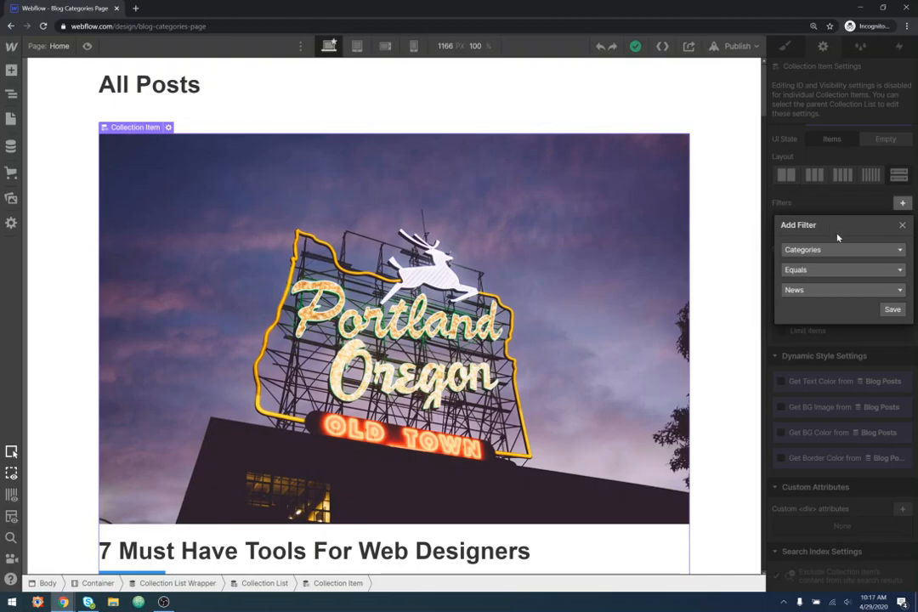
{"action": "left_click", "coordinate": [836, 289]}
{"action": "left_click", "coordinate": [837, 319]}
{"action": "left_click", "coordinate": [892, 311]}
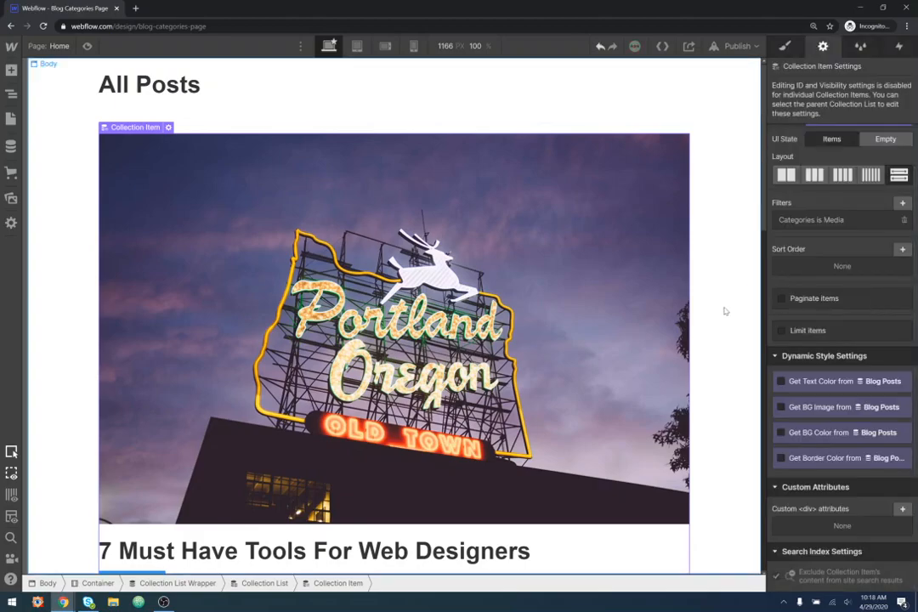
Step: Change the collection list filter so that Categories equals News
{"action": "scroll", "coordinate": [739, 229], "scroll_direction": "down", "scroll_amount": 1}
{"action": "scroll", "coordinate": [740, 228], "scroll_direction": "down", "scroll_amount": 10}
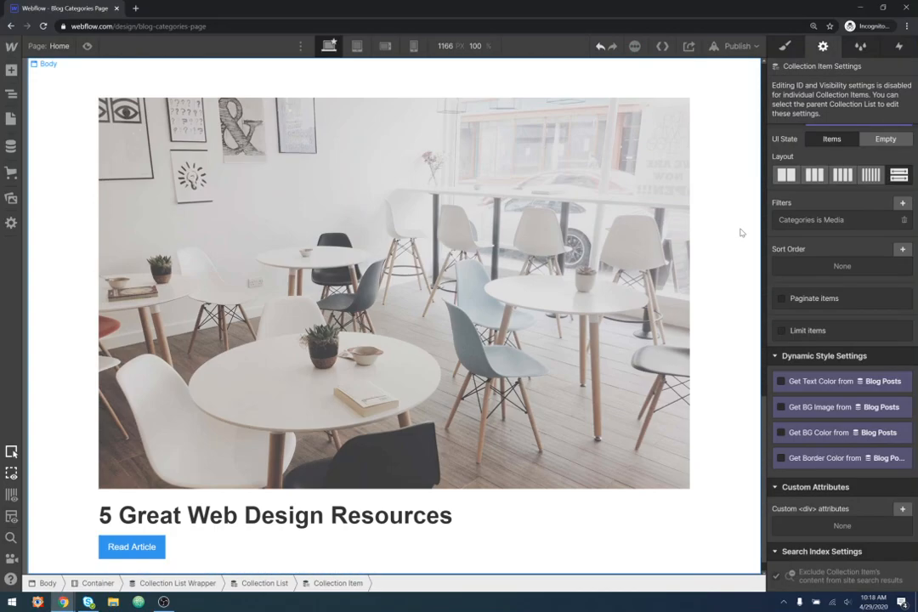
{"action": "scroll", "coordinate": [585, 351], "scroll_direction": "up", "scroll_amount": 10}
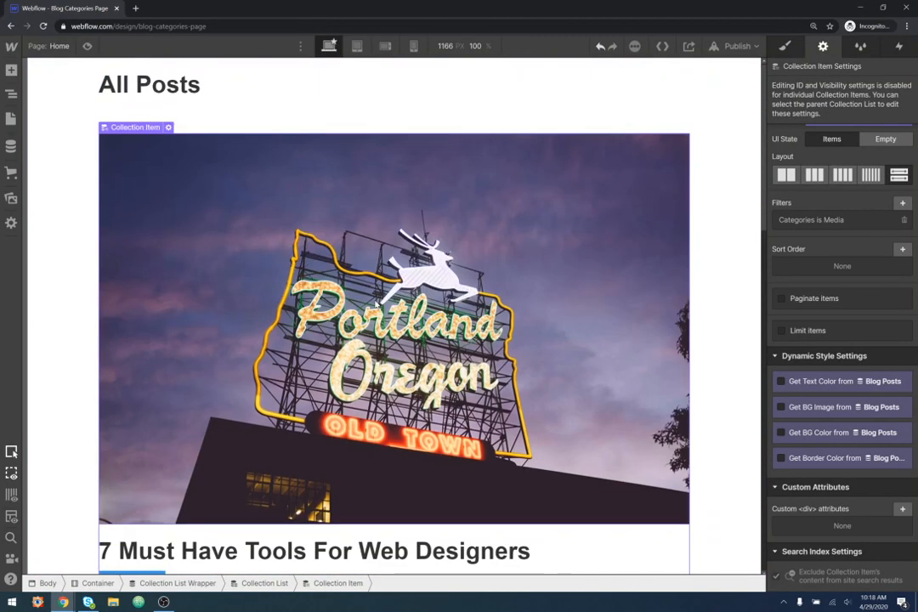
{"action": "scroll", "coordinate": [385, 268], "scroll_direction": "down", "scroll_amount": 10}
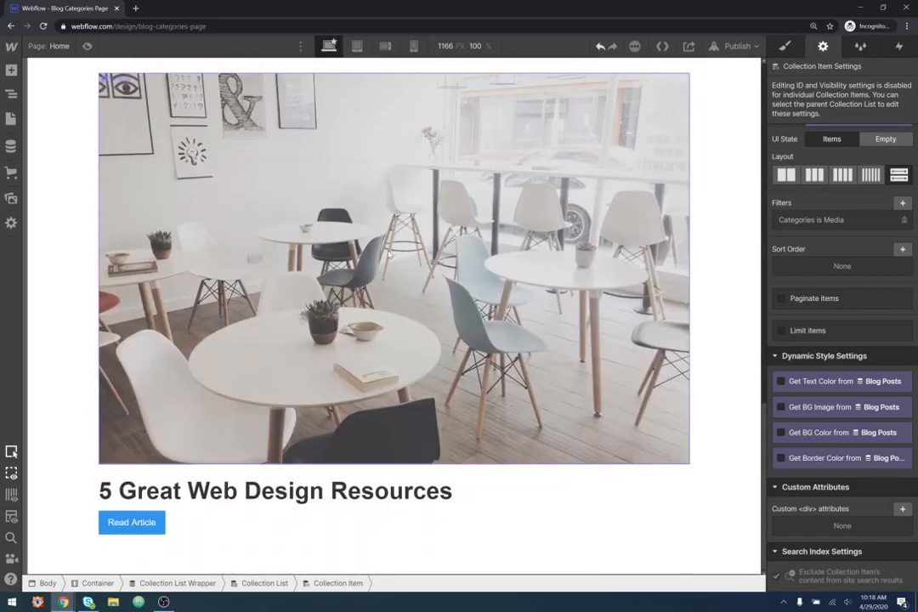
{"action": "scroll", "coordinate": [414, 256], "scroll_direction": "up", "scroll_amount": 10}
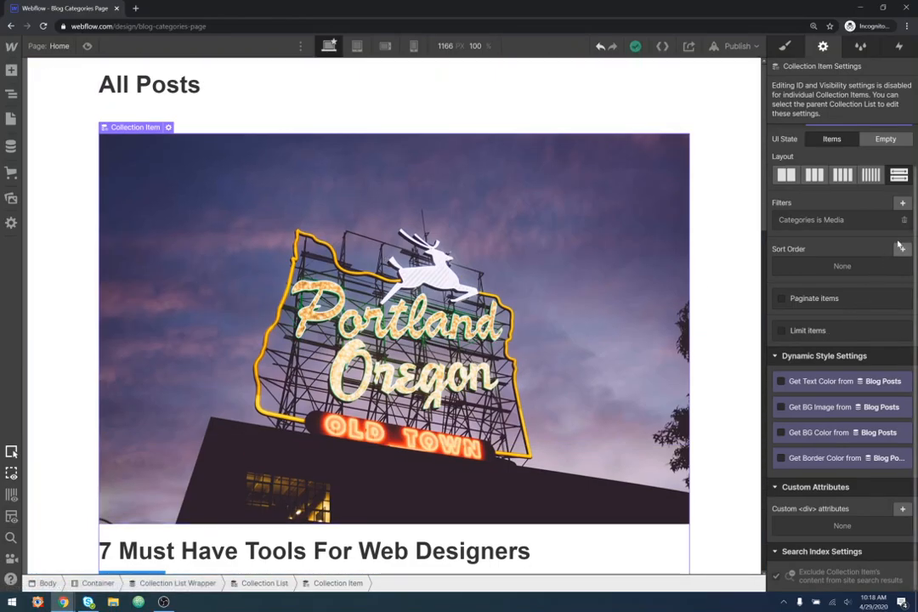
{"action": "left_click", "coordinate": [902, 202]}
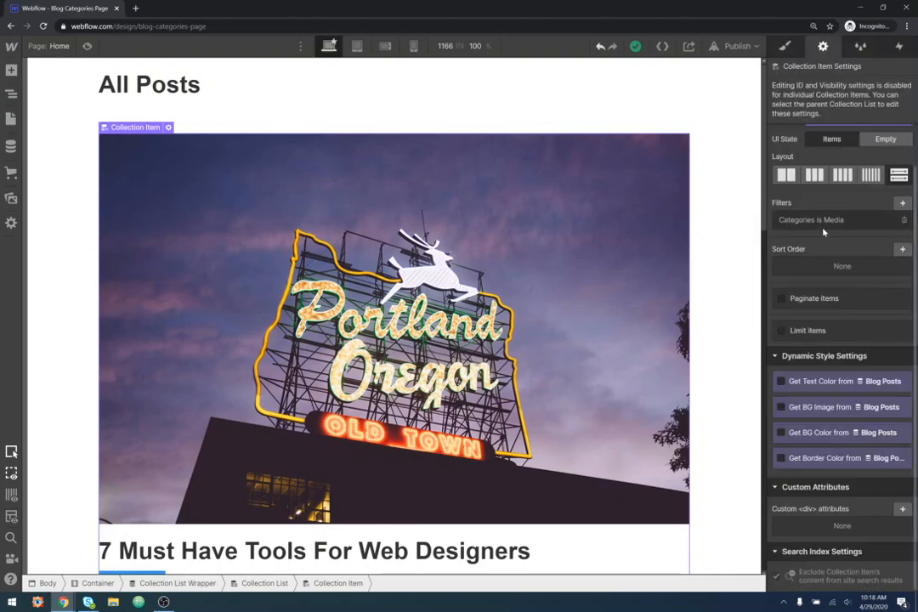
{"action": "left_click", "coordinate": [772, 223]}
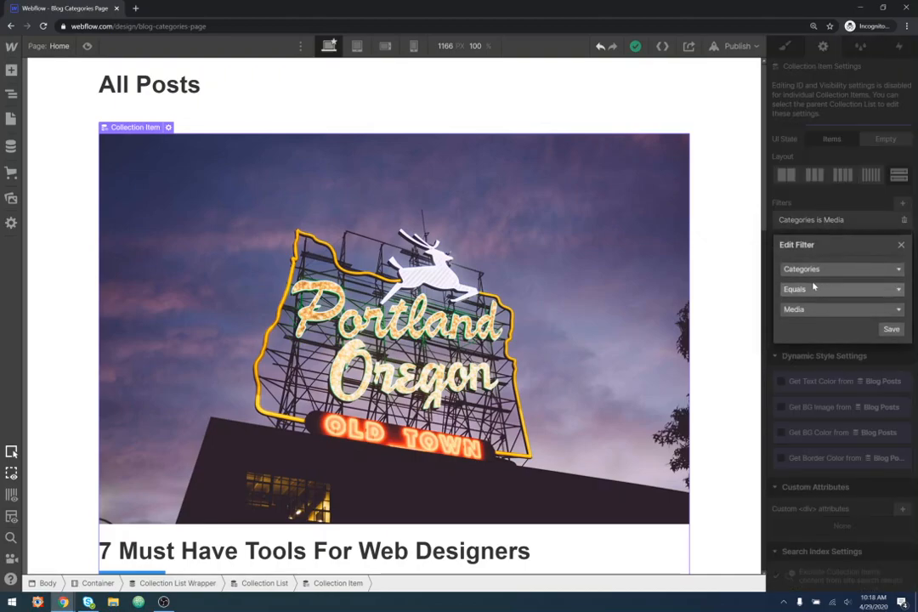
{"action": "left_click", "coordinate": [836, 311]}
{"action": "left_click", "coordinate": [811, 338]}
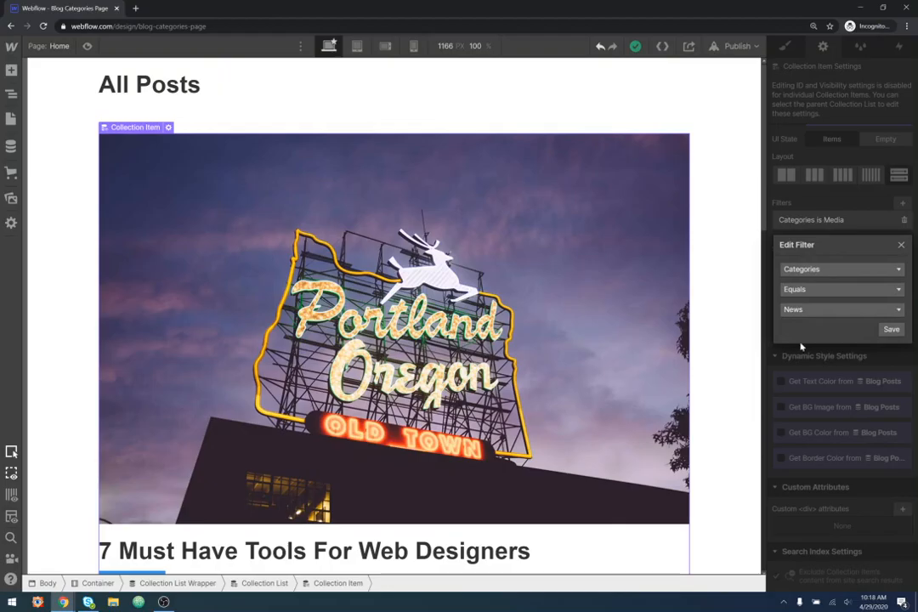
{"action": "left_click", "coordinate": [889, 329]}
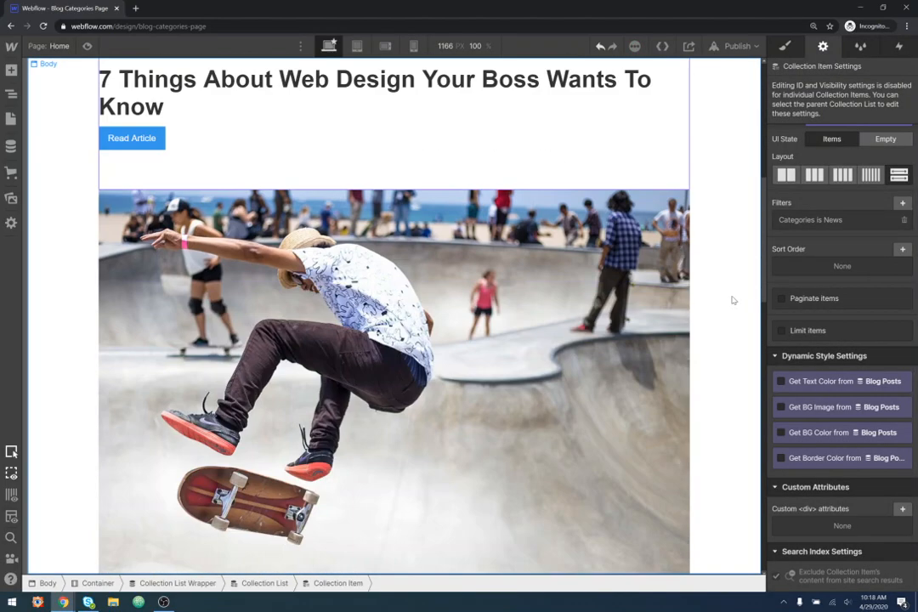
Step: Remove the Categories is News filter from the All Posts collection list and review the posts on the page
{"action": "scroll", "coordinate": [733, 301], "scroll_direction": "down", "scroll_amount": 20}
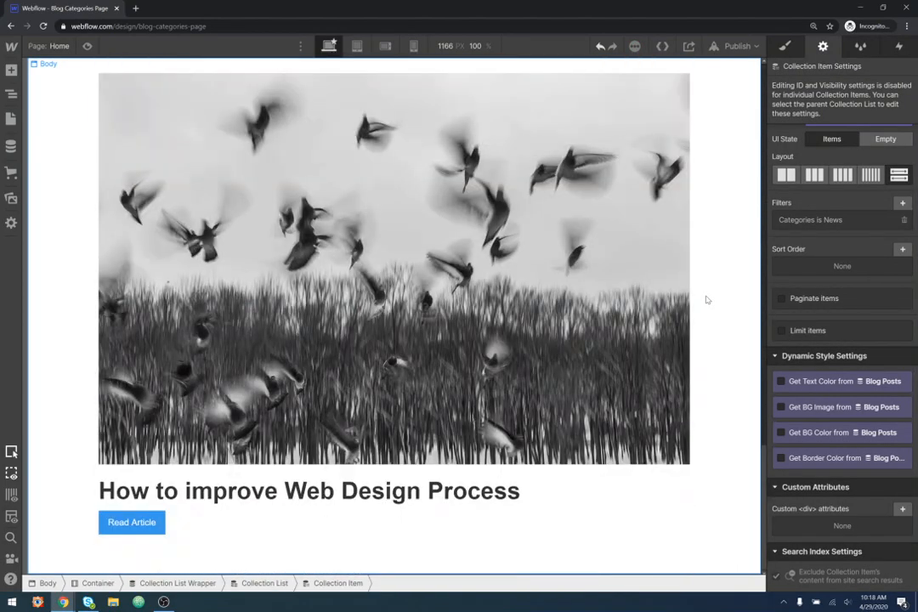
{"action": "scroll", "coordinate": [702, 301], "scroll_direction": "up", "scroll_amount": 20}
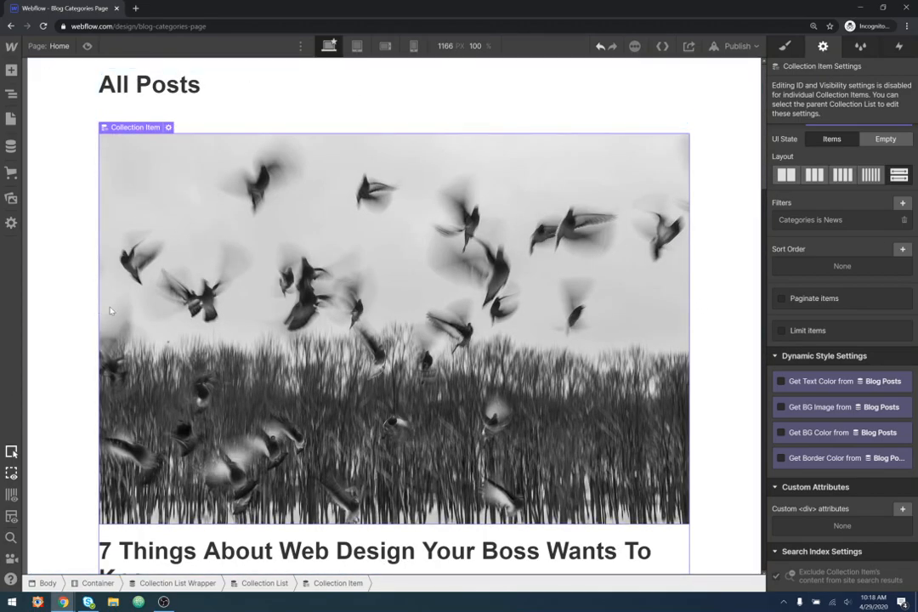
{"action": "left_click", "coordinate": [904, 219]}
{"action": "scroll", "coordinate": [679, 226], "scroll_direction": "down", "scroll_amount": 15}
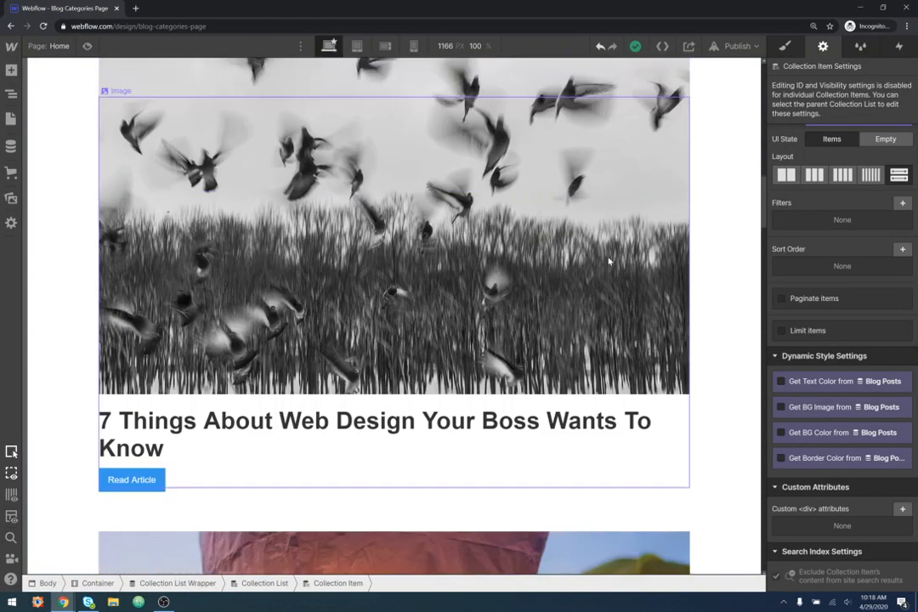
{"action": "scroll", "coordinate": [344, 272], "scroll_direction": "down", "scroll_amount": 16}
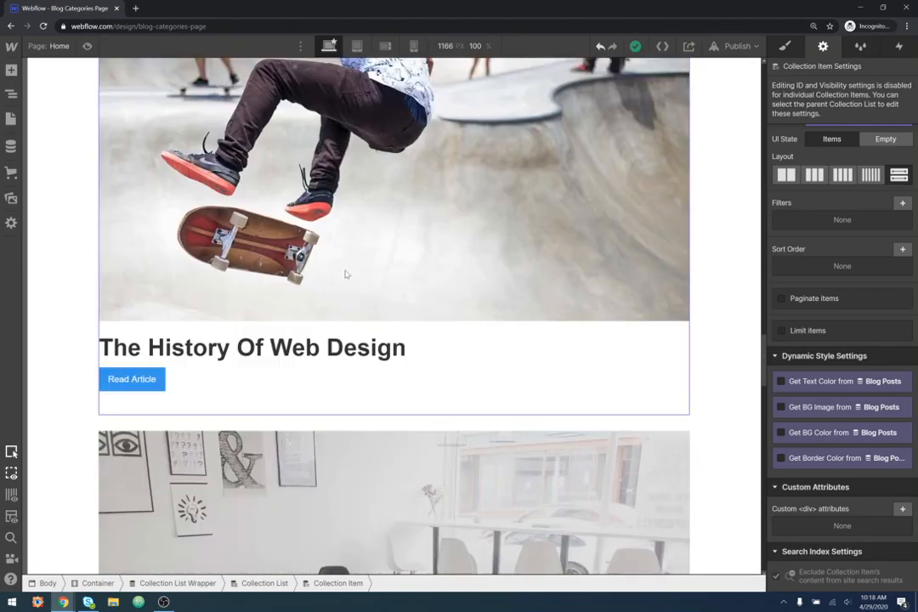
{"action": "scroll", "coordinate": [346, 275], "scroll_direction": "up", "scroll_amount": 17}
{"action": "scroll", "coordinate": [346, 274], "scroll_direction": "up", "scroll_amount": 16}
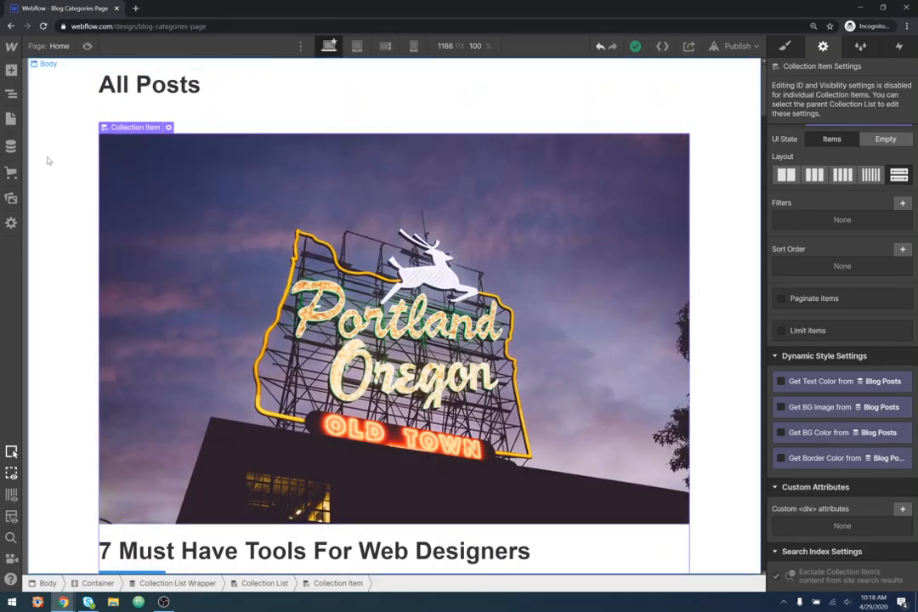
Step: Create a new static page named News with the slug news
{"action": "left_click", "coordinate": [12, 116]}
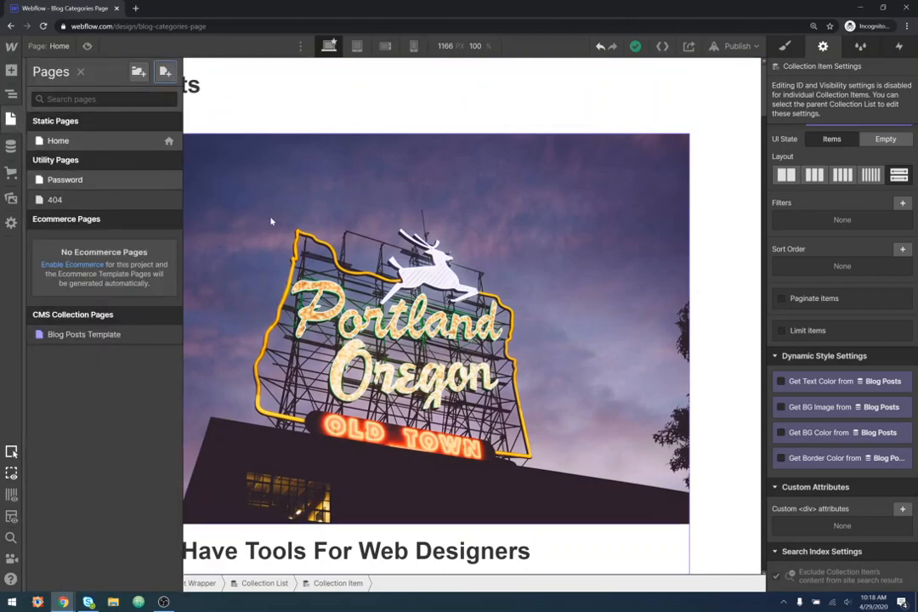
{"action": "left_click", "coordinate": [165, 72]}
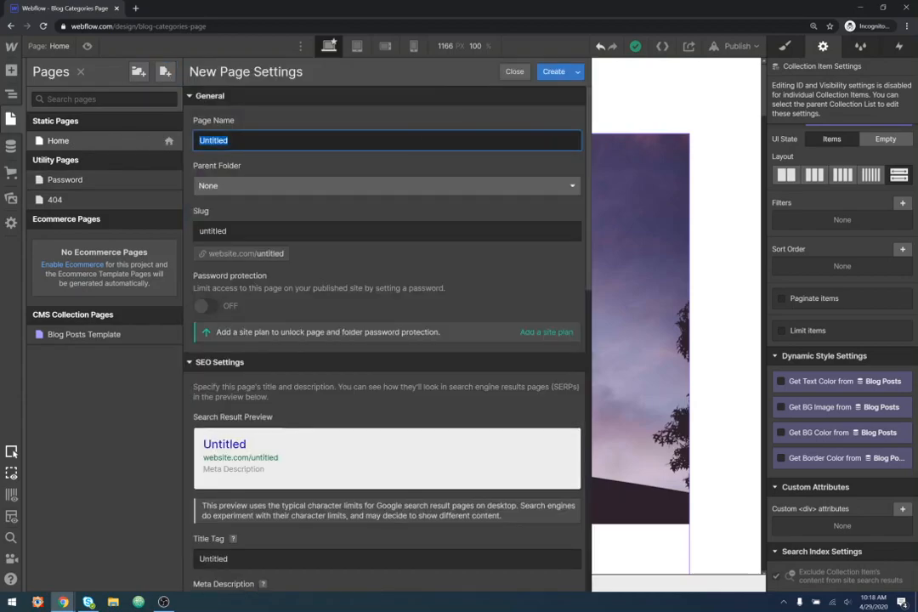
{"action": "type", "text": "News"}
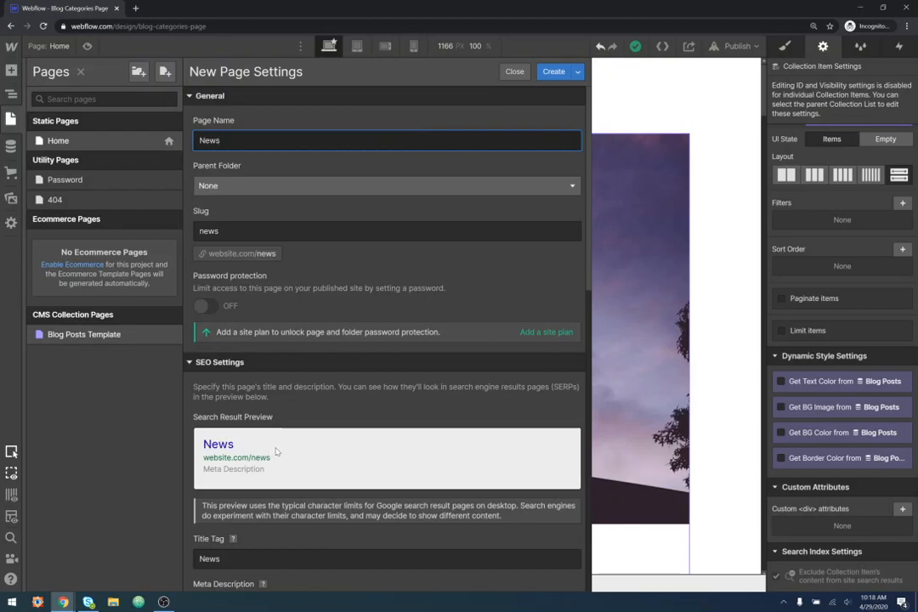
{"action": "scroll", "coordinate": [238, 383], "scroll_direction": "down", "scroll_amount": 2}
{"action": "scroll", "coordinate": [328, 505], "scroll_direction": "down", "scroll_amount": 1}
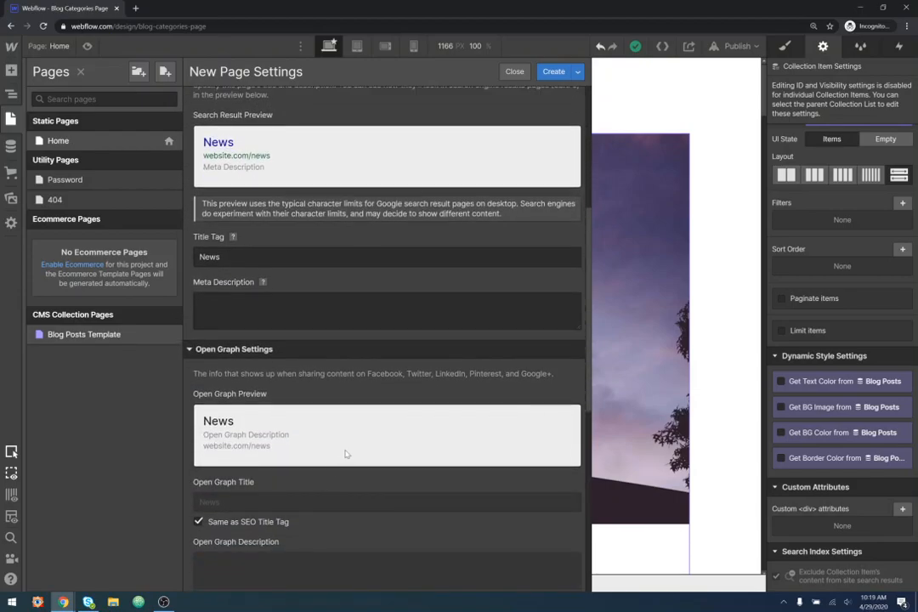
{"action": "left_click", "coordinate": [554, 73]}
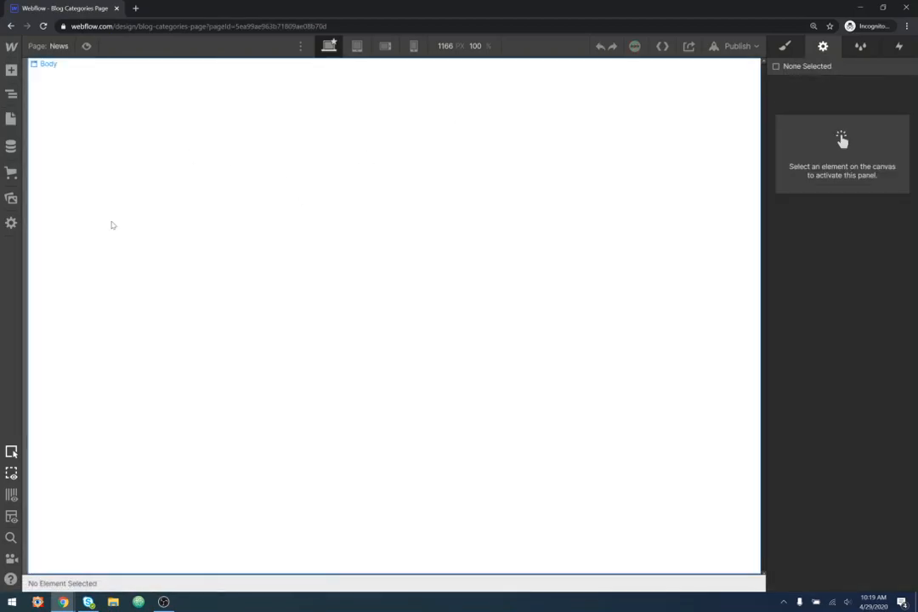
Step: Create a page folder named Category with the slug category
{"action": "left_click", "coordinate": [12, 114]}
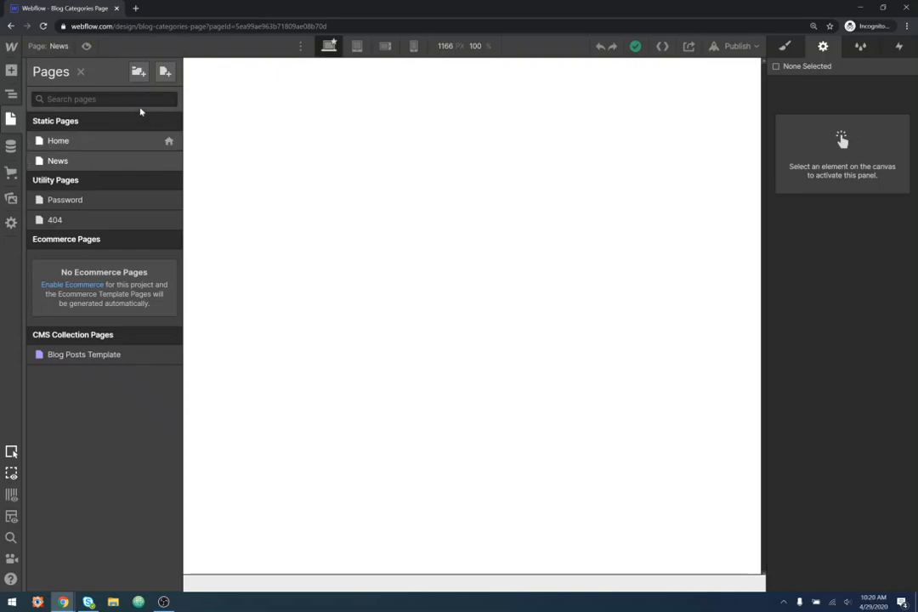
{"action": "left_click", "coordinate": [138, 74]}
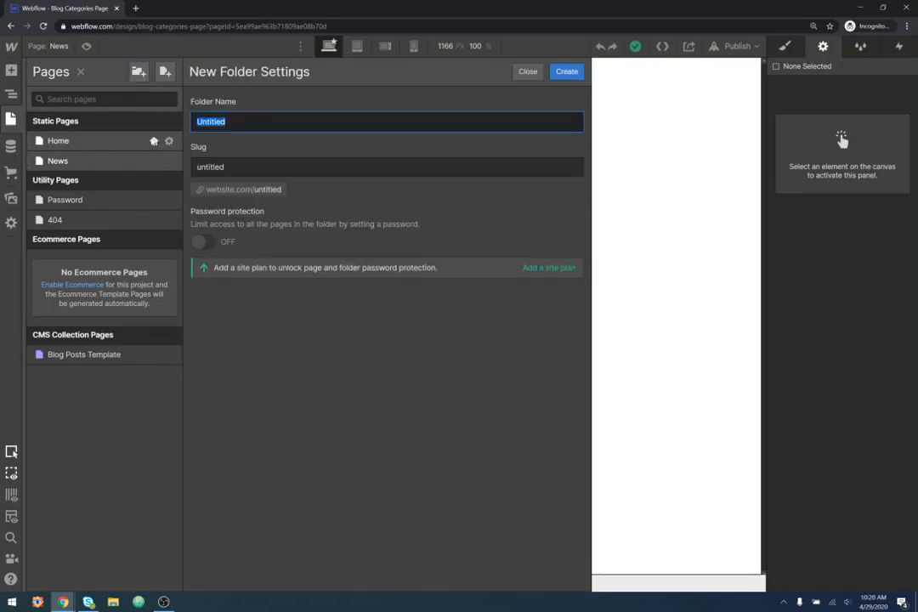
{"action": "type", "text": "category"}
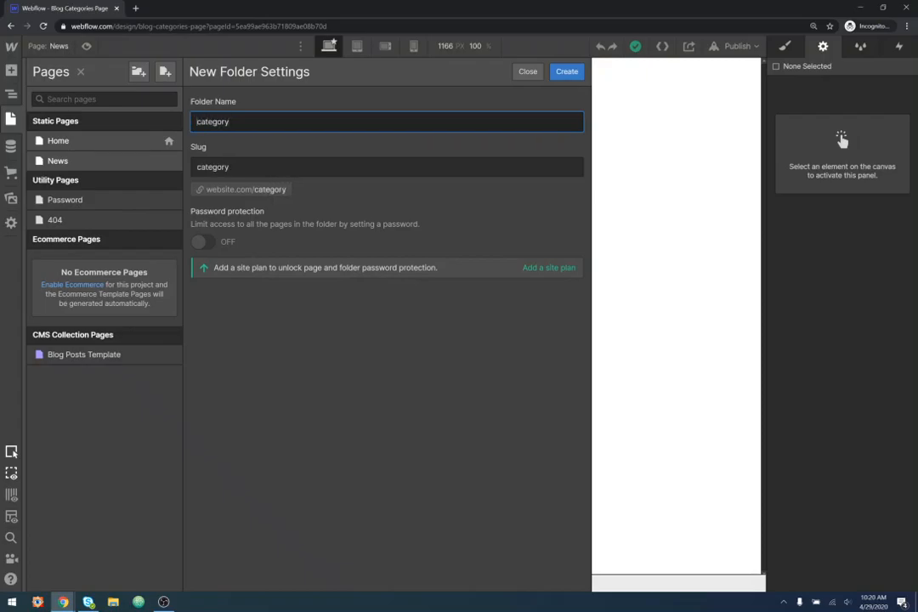
{"action": "key", "text": "Delete"}
{"action": "type", "text": "C"}
{"action": "key", "text": "Tab"}
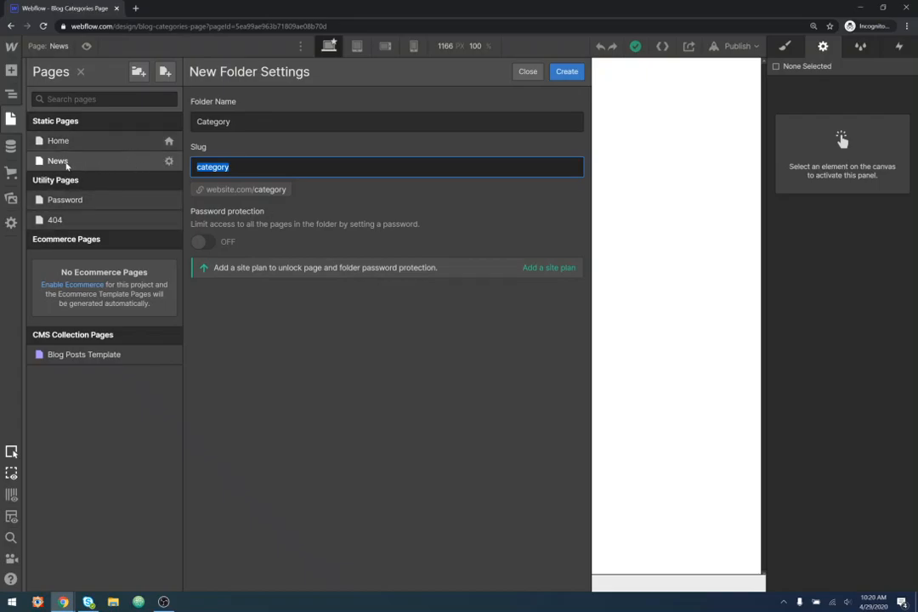
{"action": "left_click", "coordinate": [559, 75]}
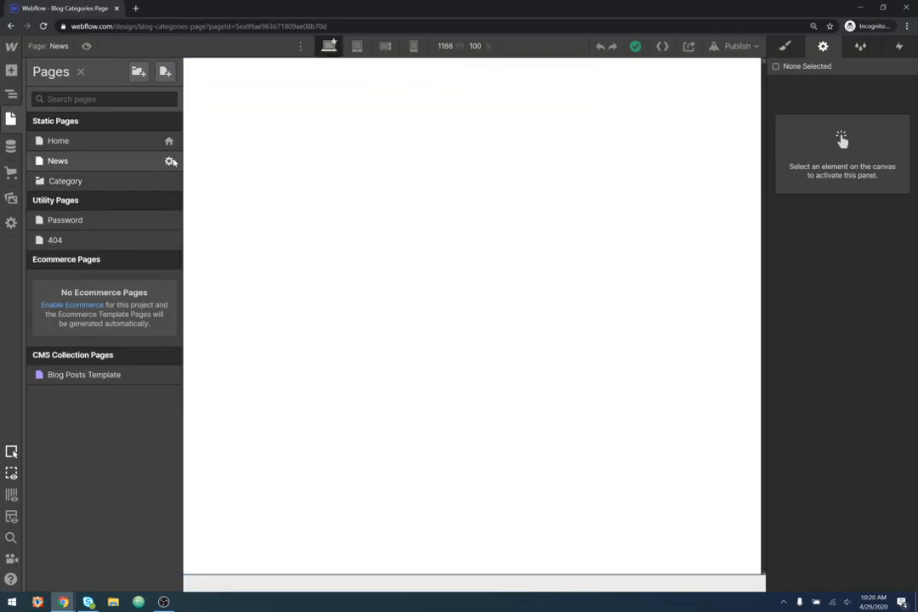
Step: Set the News page's parent folder to Category and save the page settings
{"action": "left_click", "coordinate": [169, 160]}
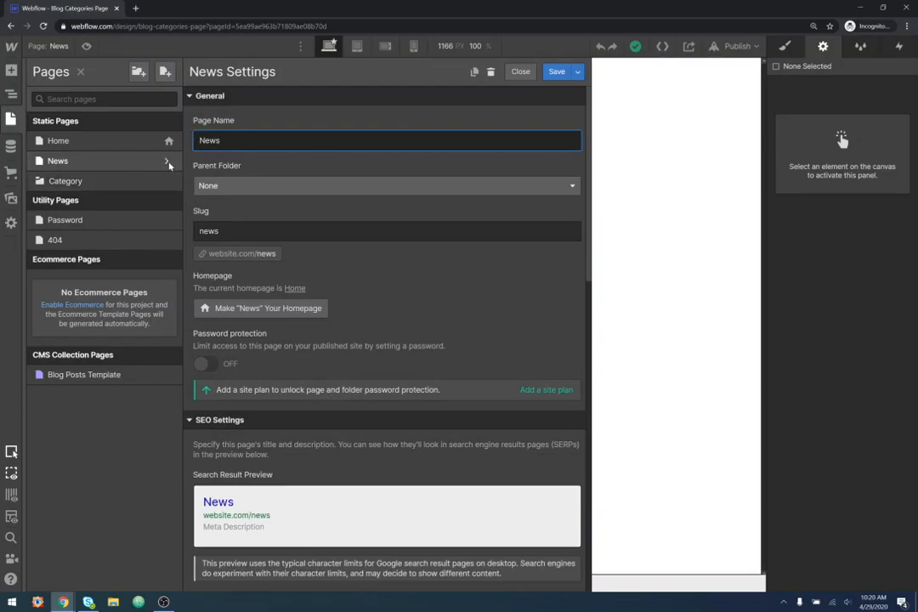
{"action": "left_click", "coordinate": [238, 185]}
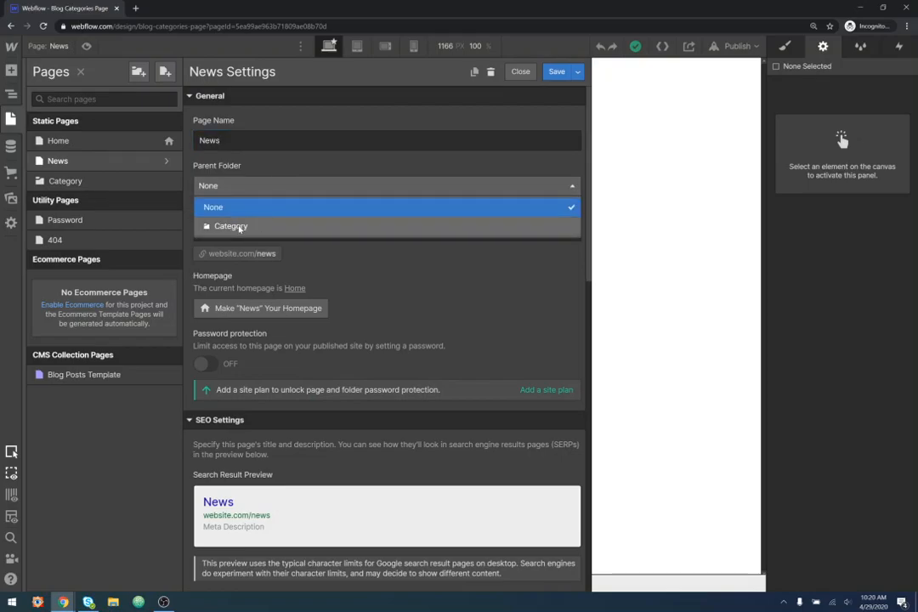
{"action": "left_click", "coordinate": [240, 228]}
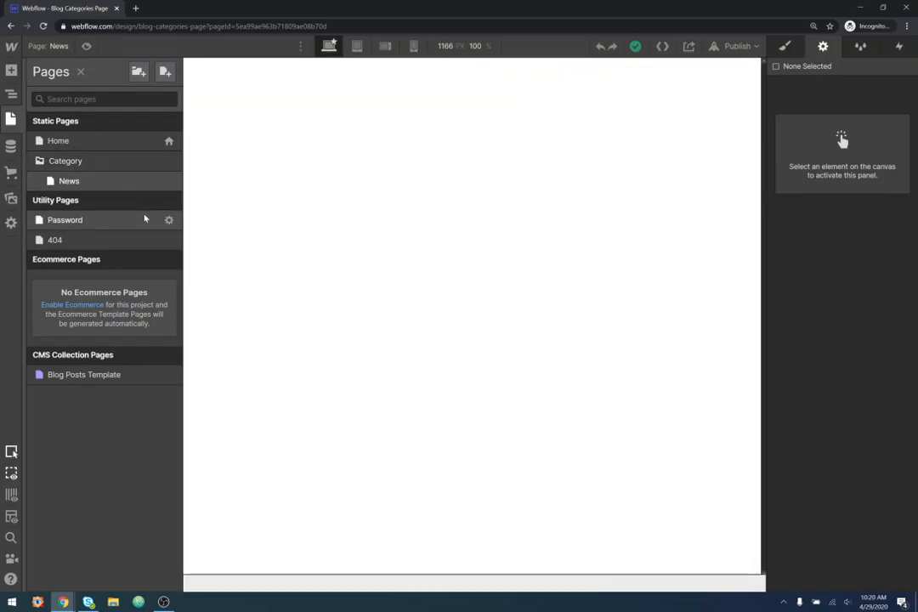
{"action": "left_click", "coordinate": [554, 72]}
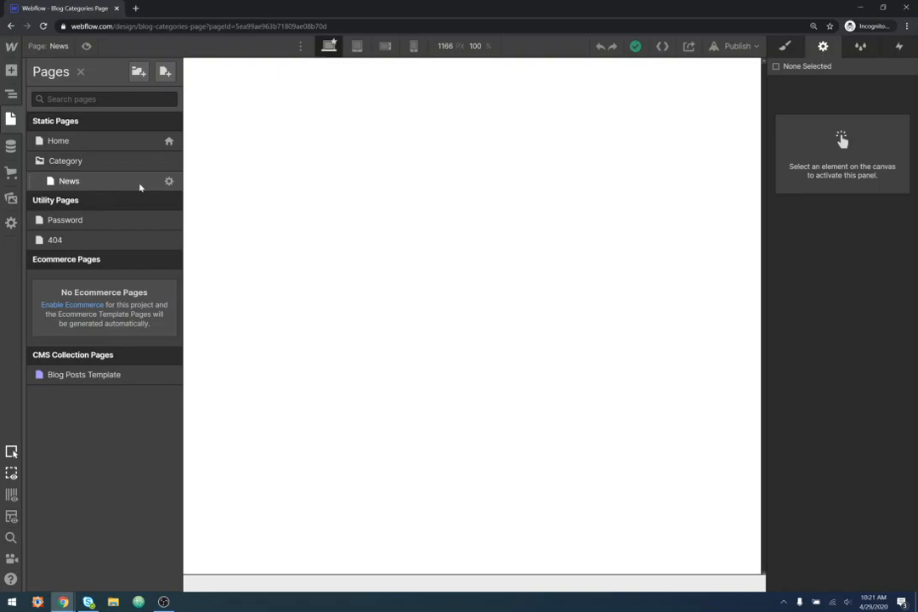
Step: Add a Container to the body of the empty News page
{"action": "left_click", "coordinate": [12, 120]}
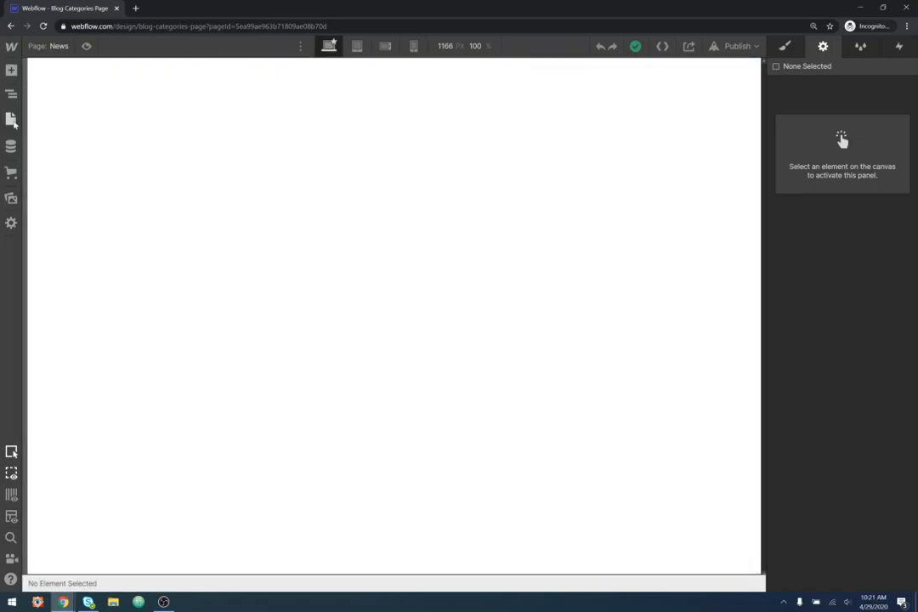
{"action": "left_click", "coordinate": [11, 70]}
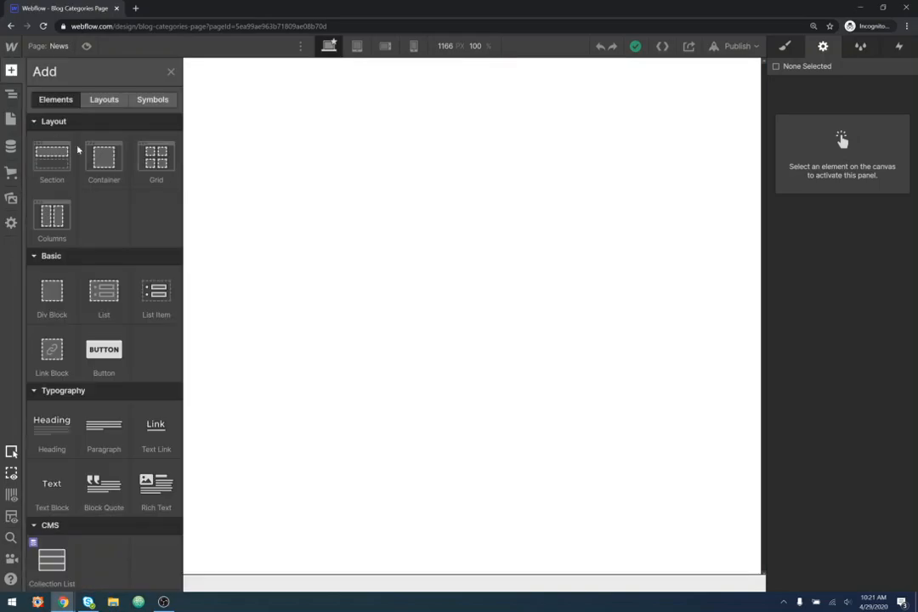
{"action": "left_click_drag", "start_coordinate": [93, 151], "coordinate": [283, 170]}
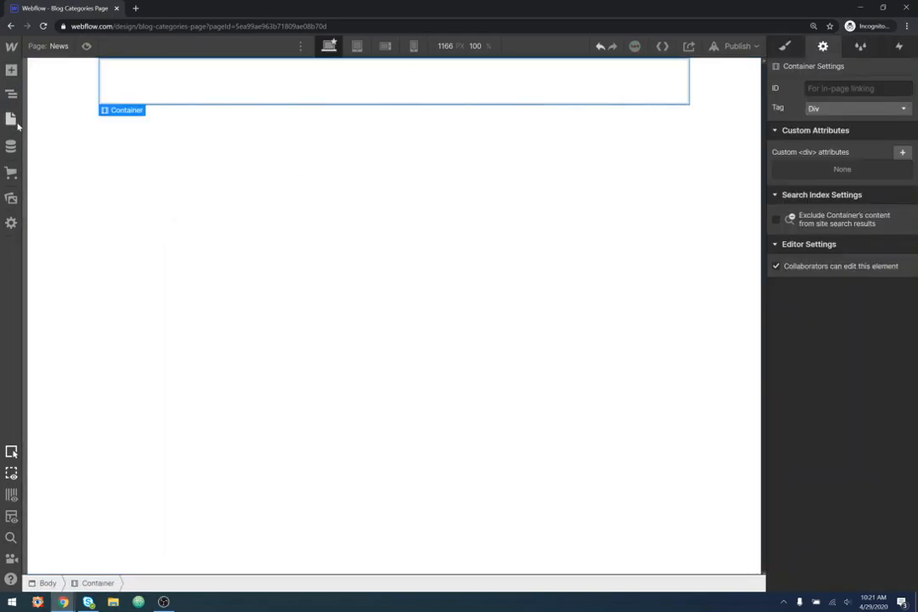
Step: Add an H1 heading inside the container and change its text to "Articles in News"
{"action": "left_click", "coordinate": [11, 69]}
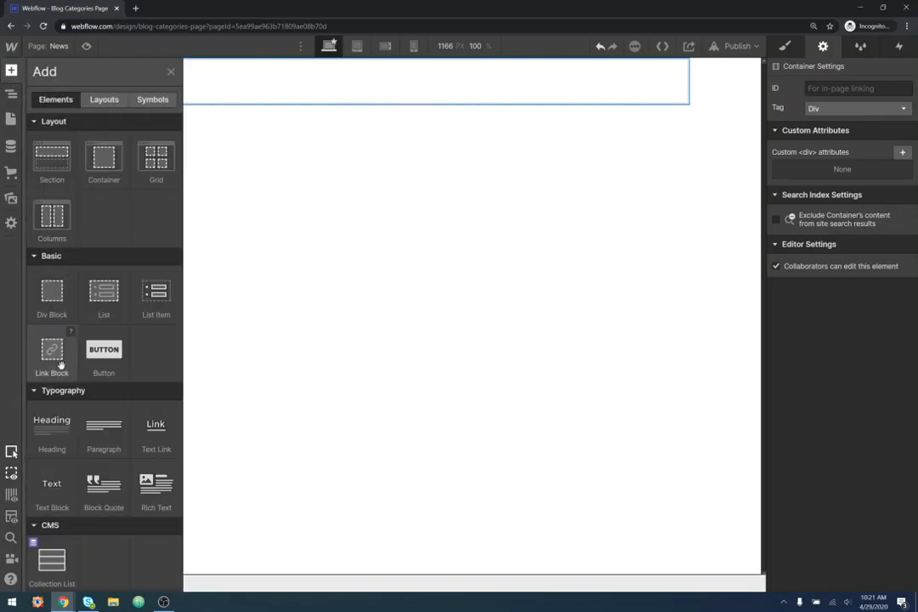
{"action": "left_click_drag", "start_coordinate": [61, 449], "coordinate": [306, 85]}
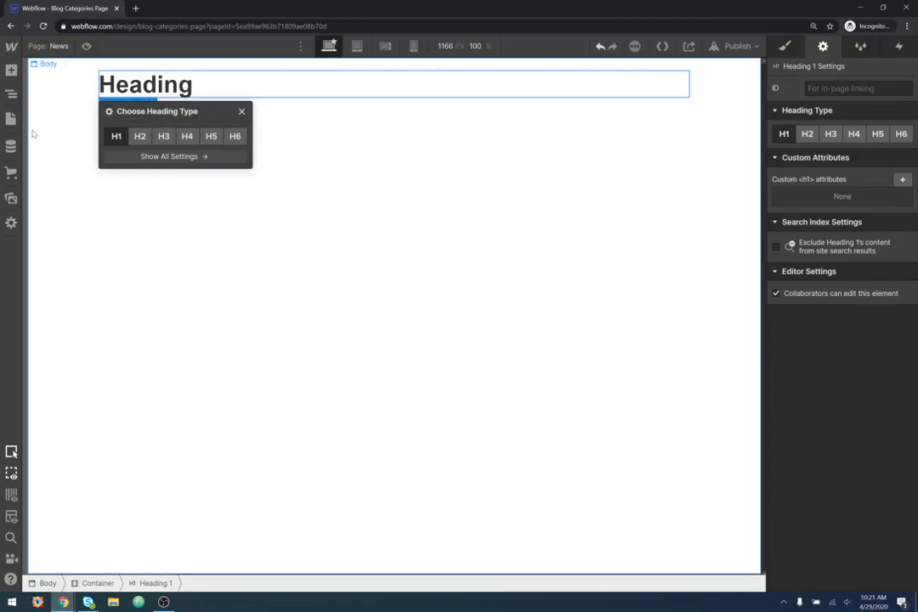
{"action": "double_click", "coordinate": [168, 81]}
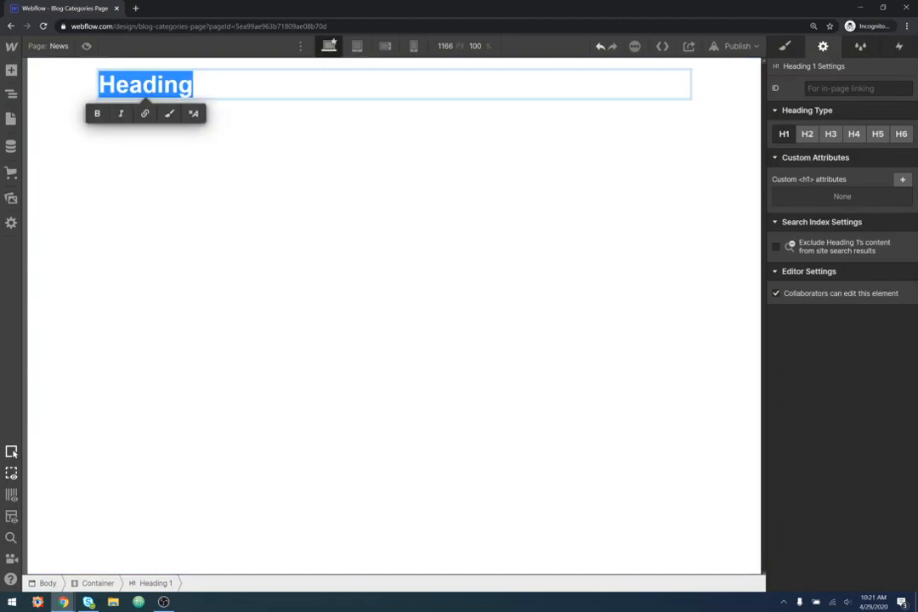
{"action": "type", "text": "Artic"}
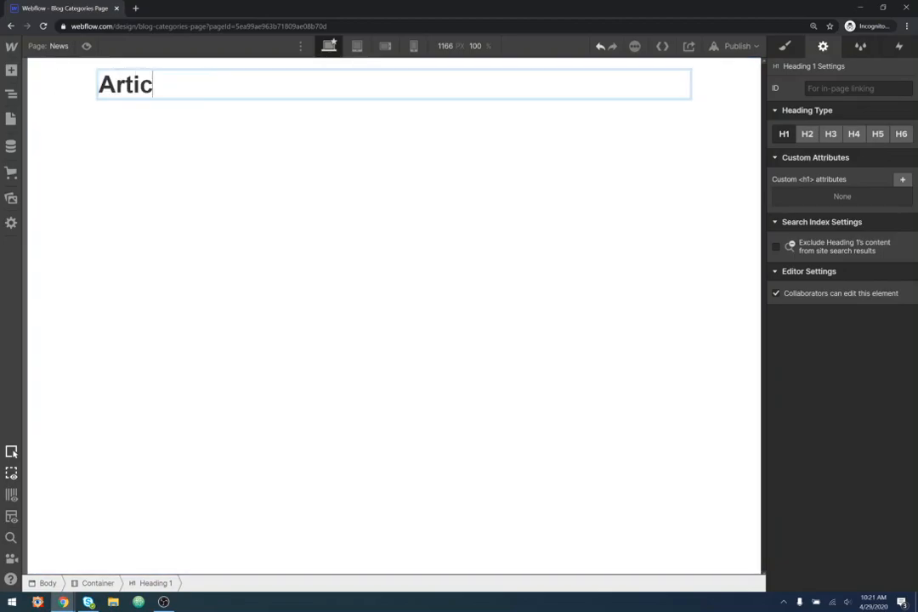
{"action": "type", "text": "les in News"}
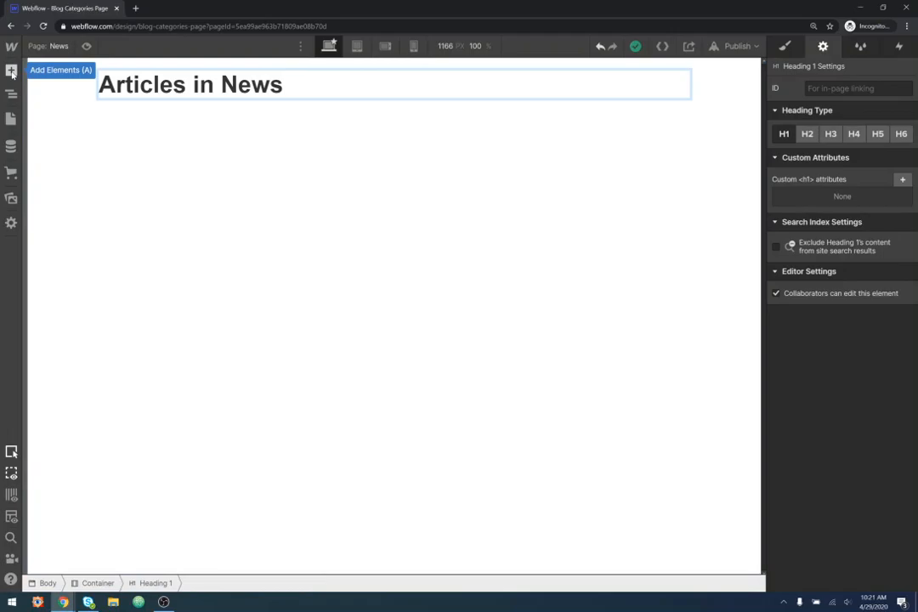
Step: Add a Collection List below the "Articles in News" heading and set its source to Blog Posts
{"action": "left_click", "coordinate": [11, 73]}
{"action": "scroll", "coordinate": [72, 518], "scroll_direction": "down", "scroll_amount": 2}
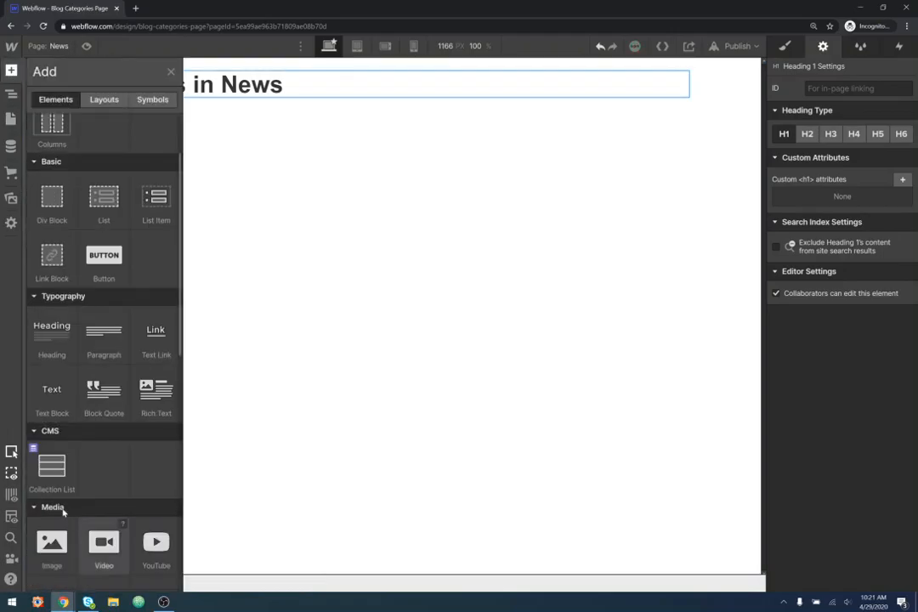
{"action": "left_click_drag", "start_coordinate": [51, 466], "coordinate": [289, 93]}
{"action": "left_click", "coordinate": [191, 282]}
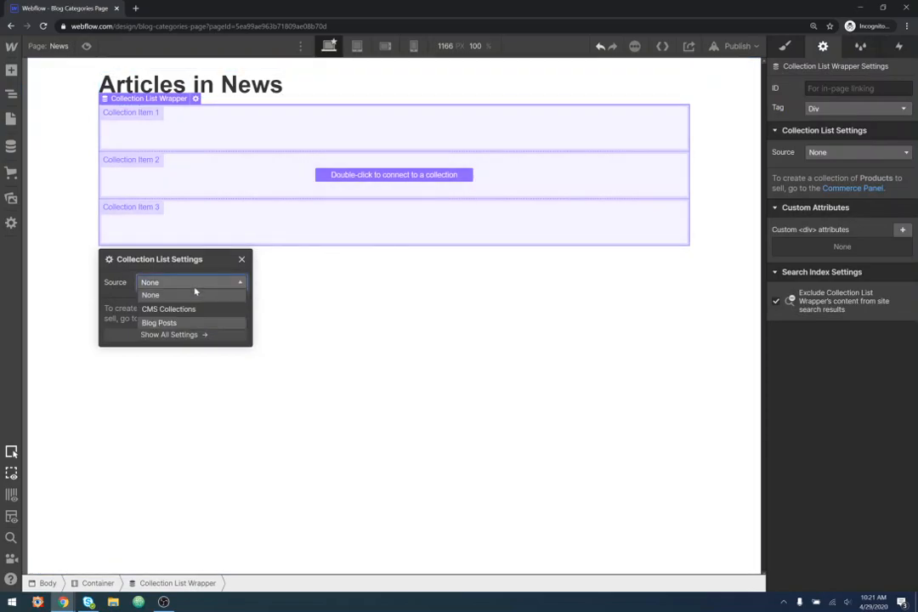
{"action": "left_click", "coordinate": [189, 321]}
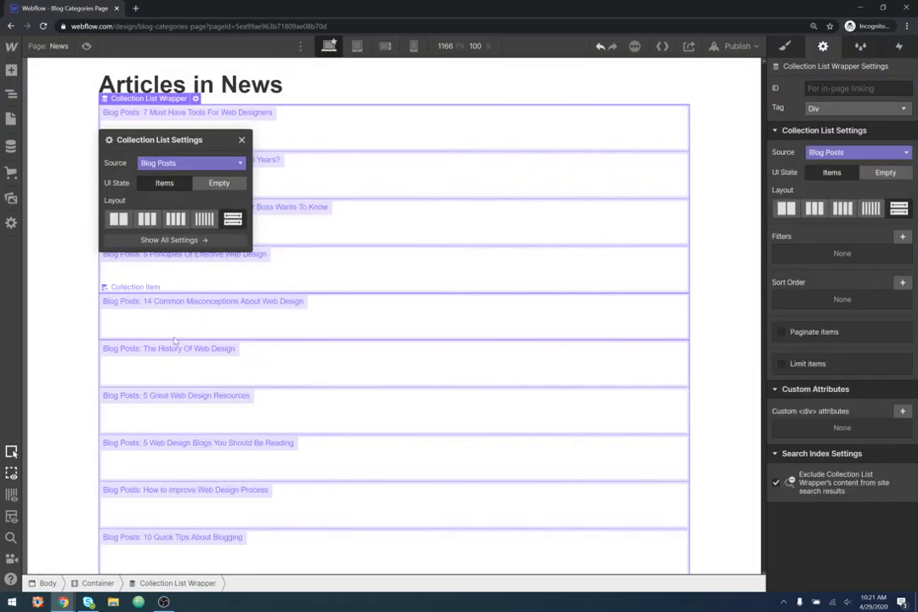
Step: Filter the News page's Collection List so that Categories equals News, and save the filter
{"action": "left_click", "coordinate": [667, 280]}
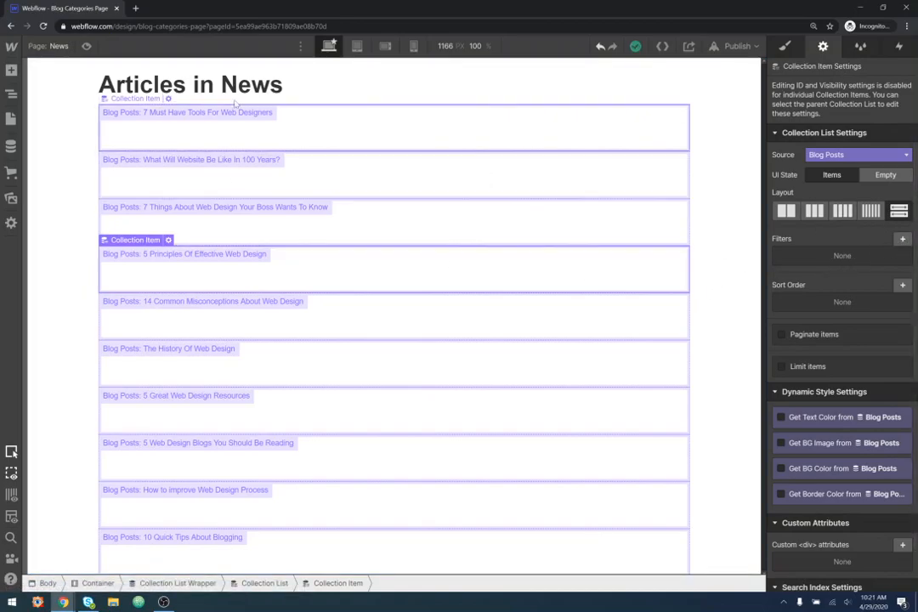
{"action": "left_click", "coordinate": [164, 108]}
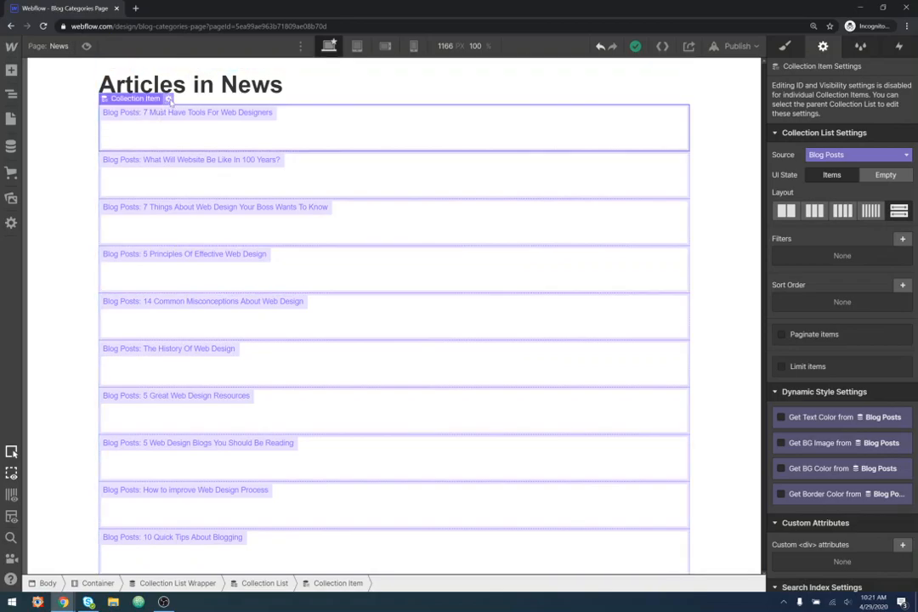
{"action": "left_click", "coordinate": [168, 98]}
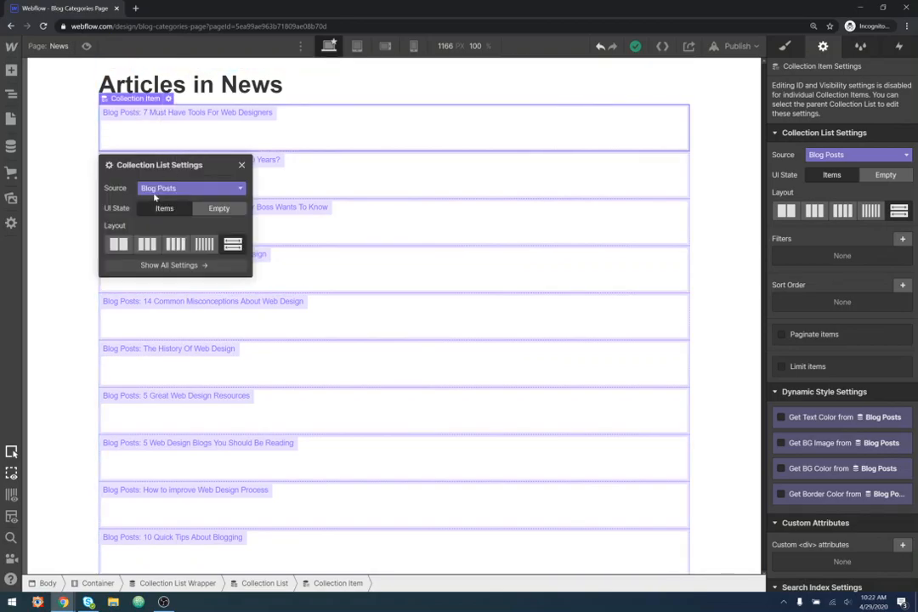
{"action": "left_click", "coordinate": [204, 265]}
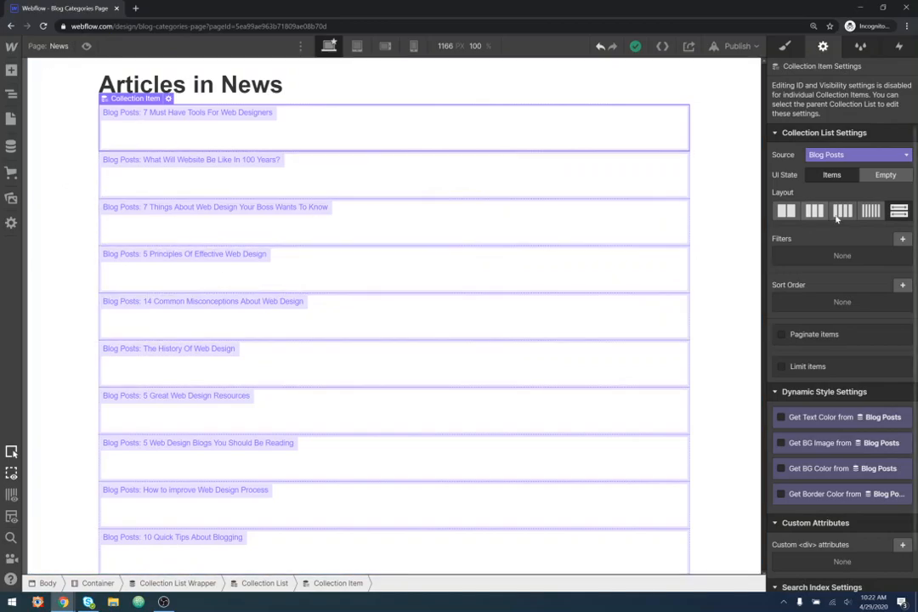
{"action": "left_click", "coordinate": [901, 239]}
{"action": "left_click", "coordinate": [843, 286]}
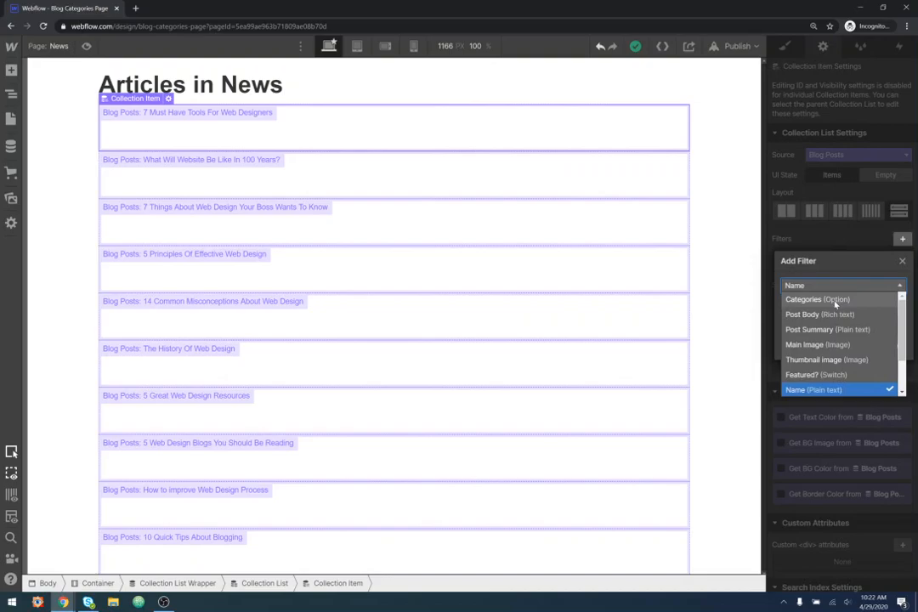
{"action": "left_click", "coordinate": [825, 299]}
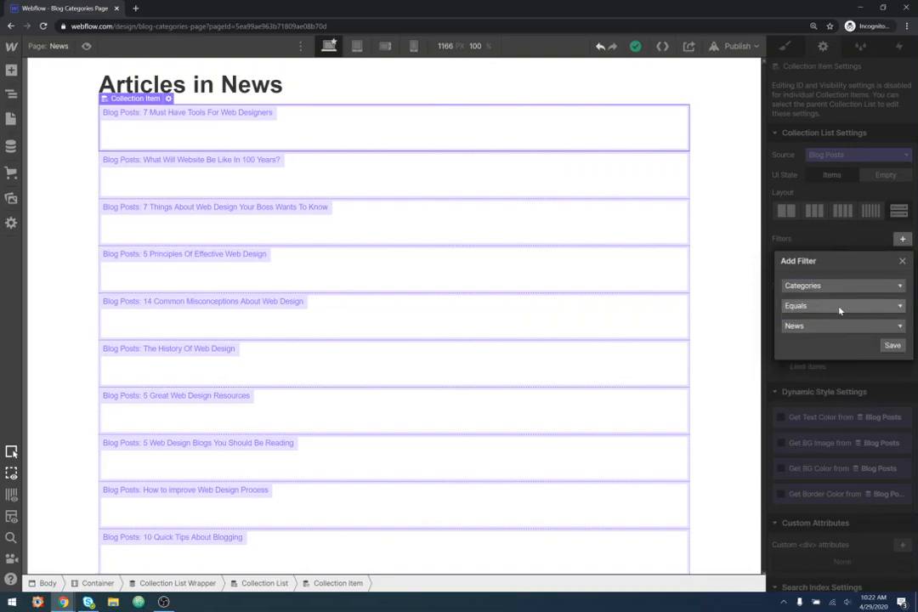
{"action": "left_click", "coordinate": [846, 308]}
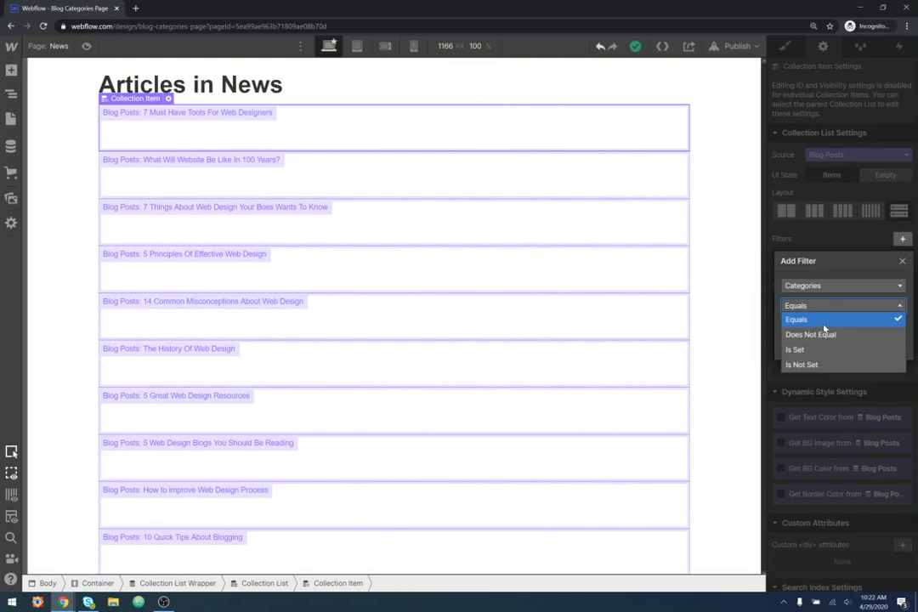
{"action": "left_click", "coordinate": [815, 319]}
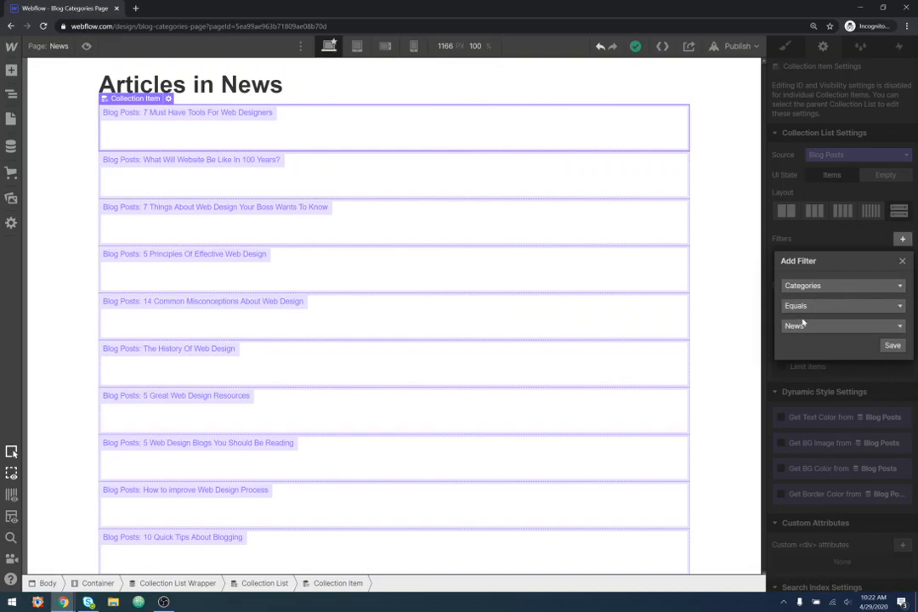
{"action": "left_click", "coordinate": [892, 345]}
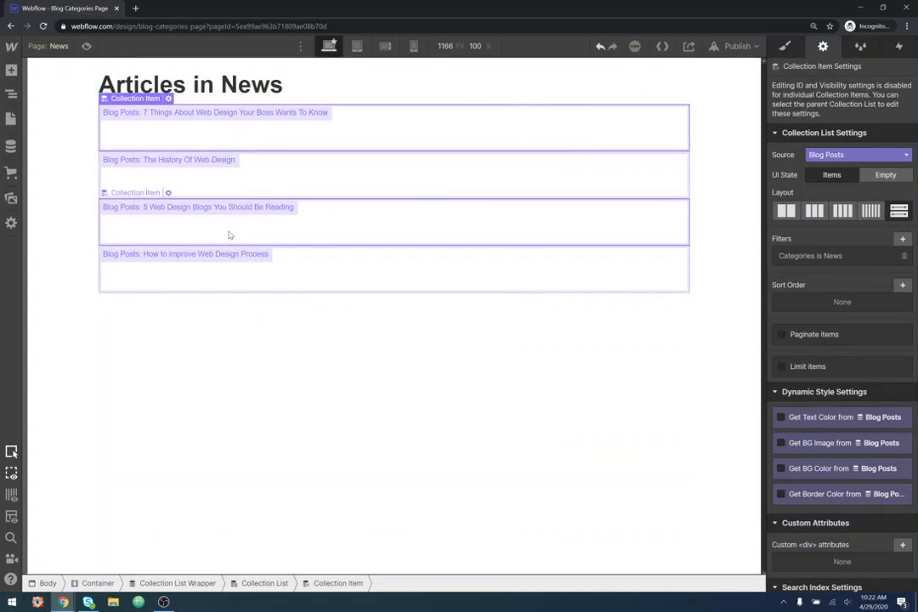
Step: Add an Image to the collection item and bind it to the Main Image field of Blog Posts
{"action": "left_click", "coordinate": [11, 71]}
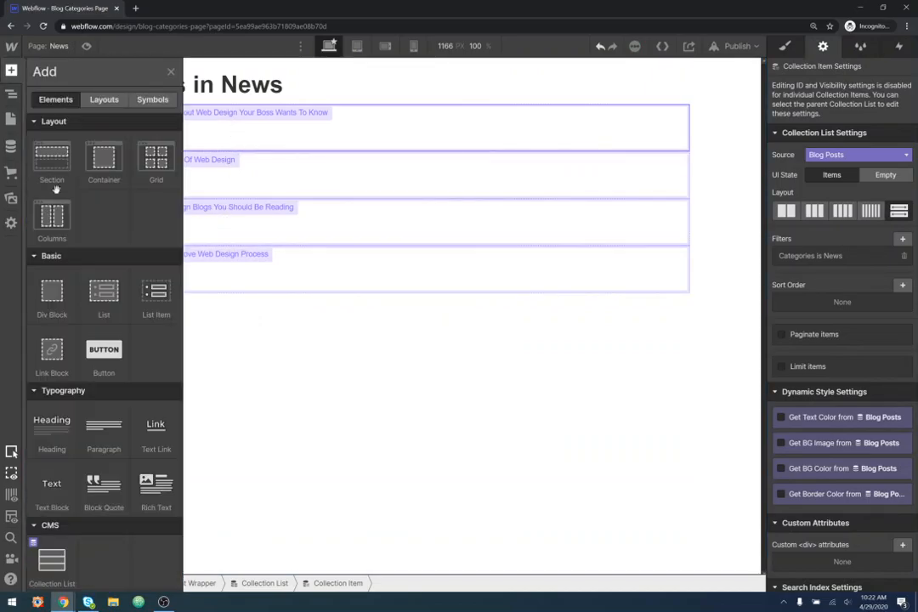
{"action": "scroll", "coordinate": [65, 535], "scroll_direction": "down", "scroll_amount": 3}
{"action": "left_click_drag", "start_coordinate": [53, 469], "coordinate": [294, 134]}
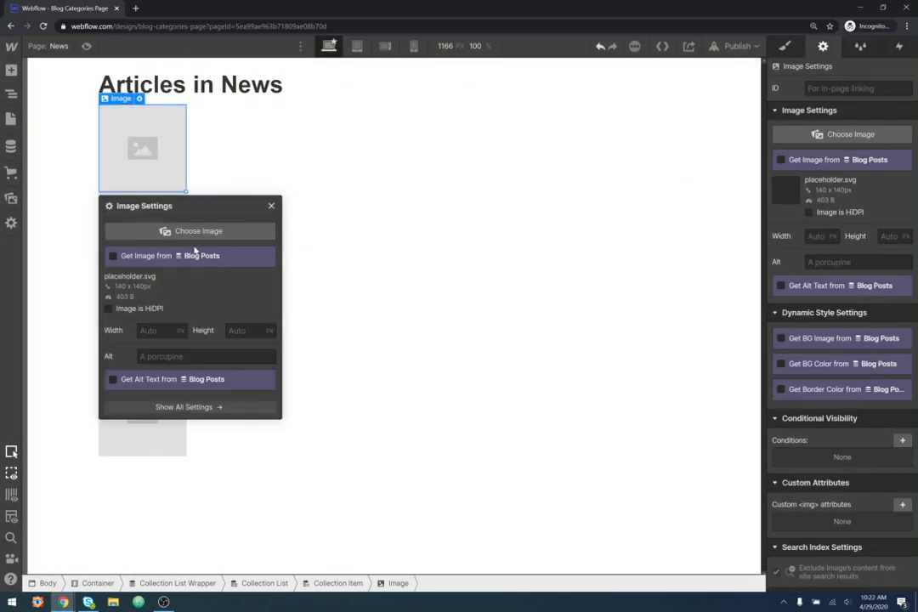
{"action": "left_click", "coordinate": [197, 259]}
{"action": "left_click", "coordinate": [193, 272]}
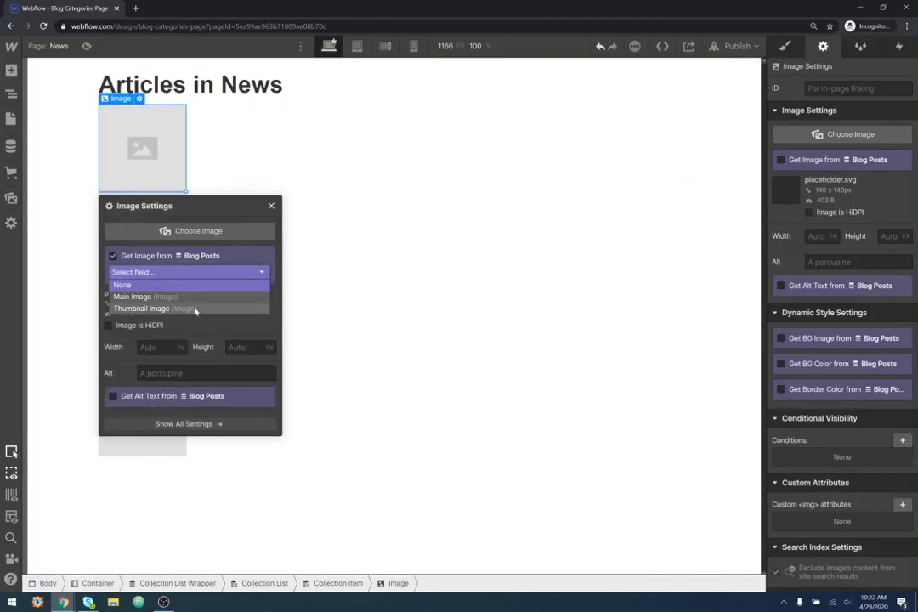
{"action": "left_click", "coordinate": [194, 297]}
{"action": "left_click", "coordinate": [68, 258]}
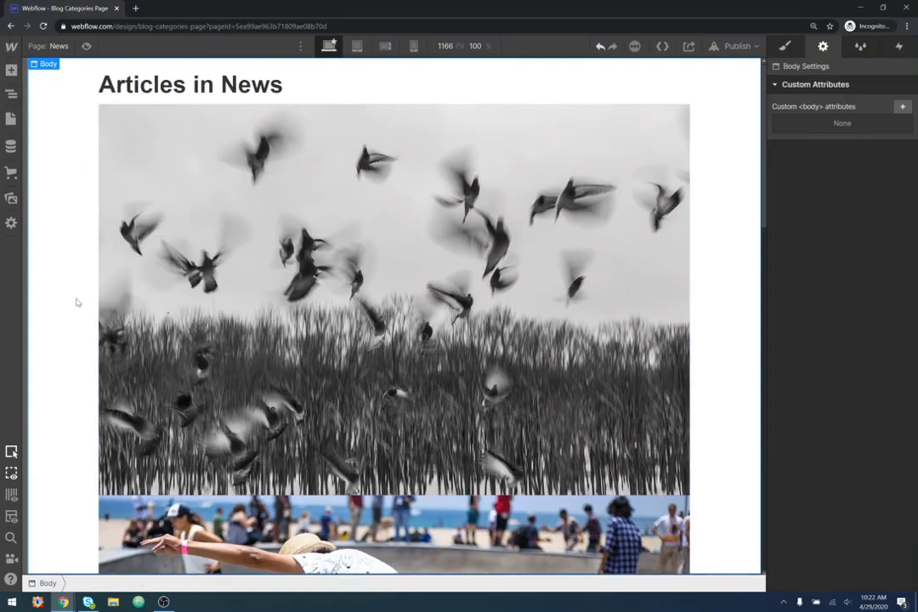
Step: Add an H1 heading below the image in the collection item and bind its text to the Name field
{"action": "left_click", "coordinate": [11, 70]}
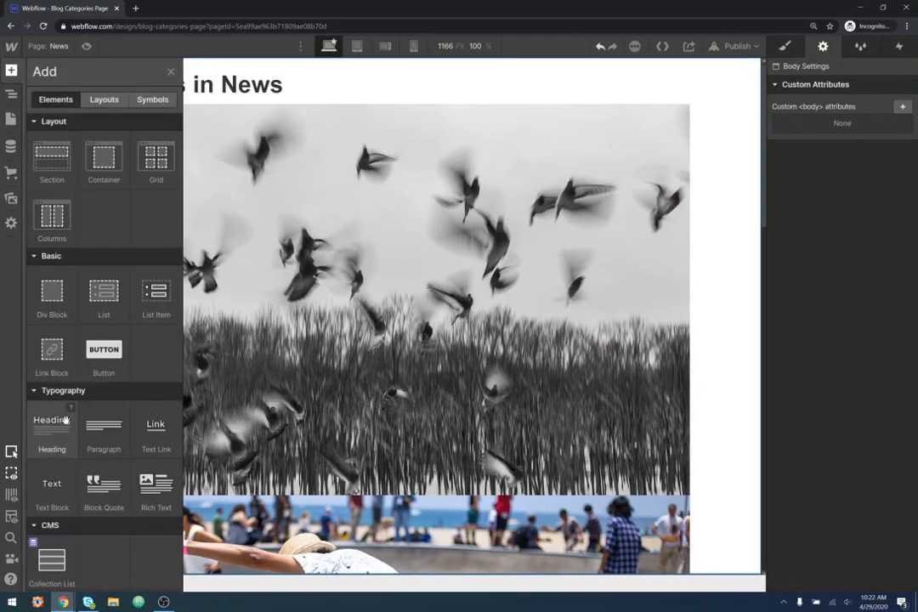
{"action": "left_click_drag", "start_coordinate": [47, 429], "coordinate": [676, 469]}
{"action": "scroll", "coordinate": [187, 246], "scroll_direction": "down", "scroll_amount": 5}
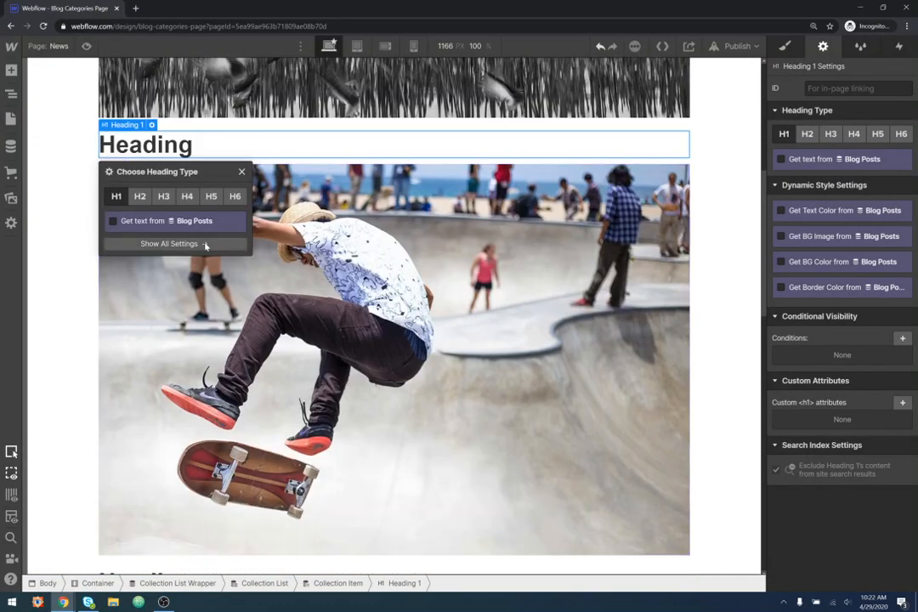
{"action": "left_click", "coordinate": [153, 221]}
{"action": "left_click", "coordinate": [166, 237]}
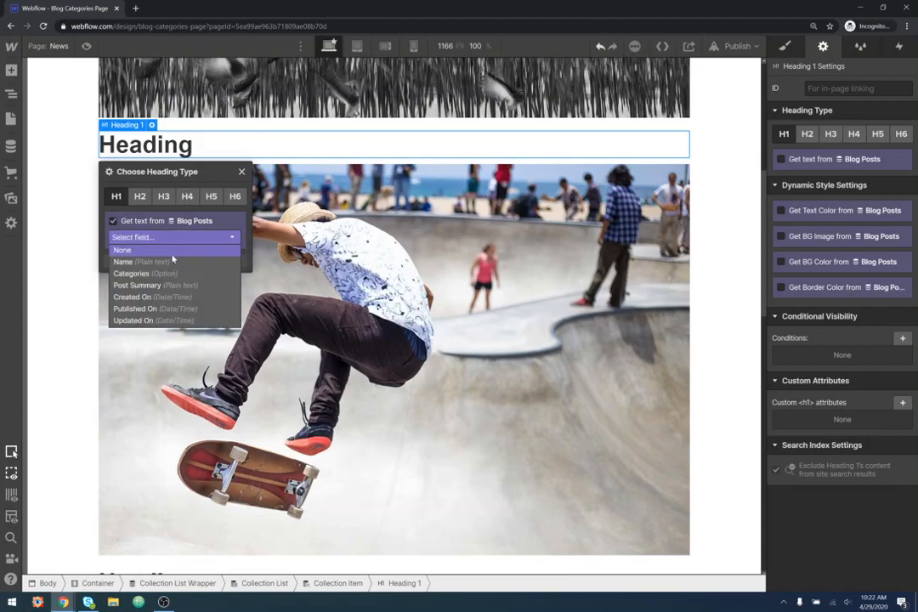
{"action": "left_click", "coordinate": [170, 262]}
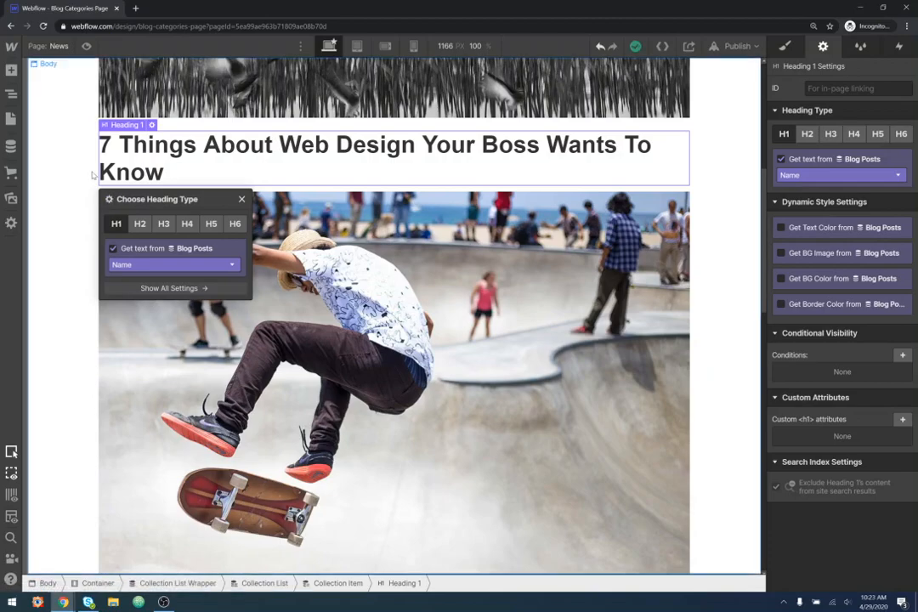
{"action": "left_click", "coordinate": [73, 195]}
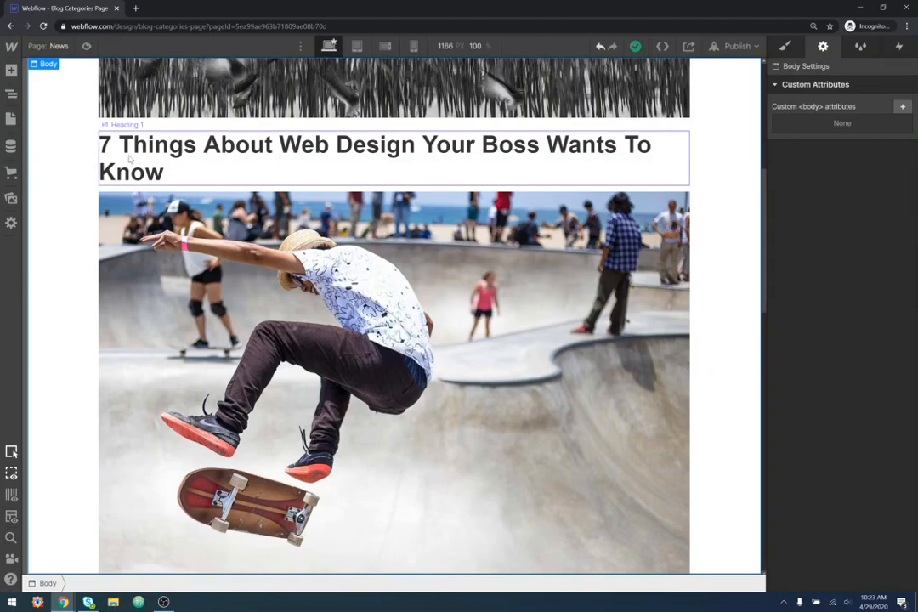
Step: Add a Rich Text element below the post name heading in the collection item
{"action": "left_click", "coordinate": [11, 69]}
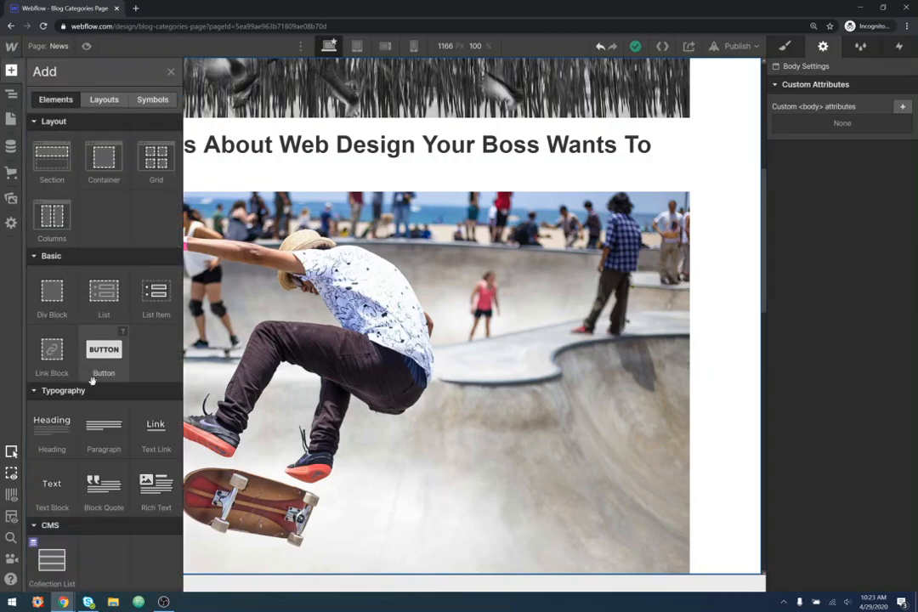
{"action": "scroll", "coordinate": [102, 457], "scroll_direction": "down", "scroll_amount": 2}
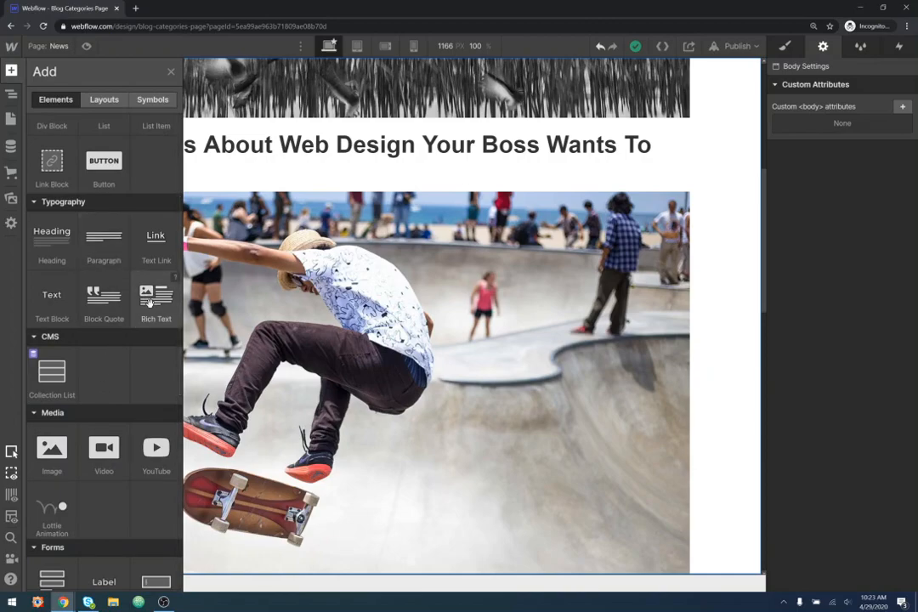
{"action": "left_click_drag", "start_coordinate": [149, 303], "coordinate": [645, 175]}
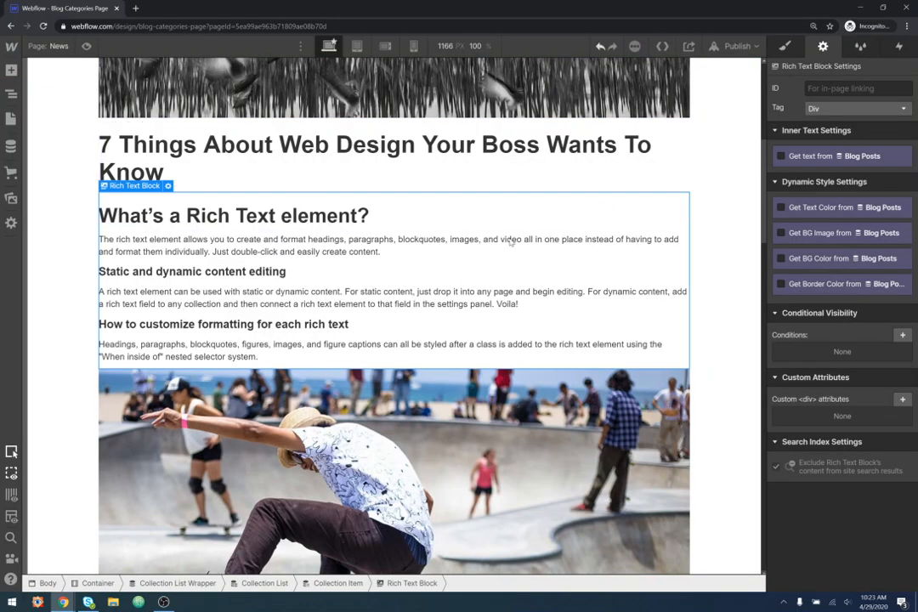
Step: Bind the Rich Text block's content to the Post Body field of Blog Posts
{"action": "left_click", "coordinate": [167, 186]}
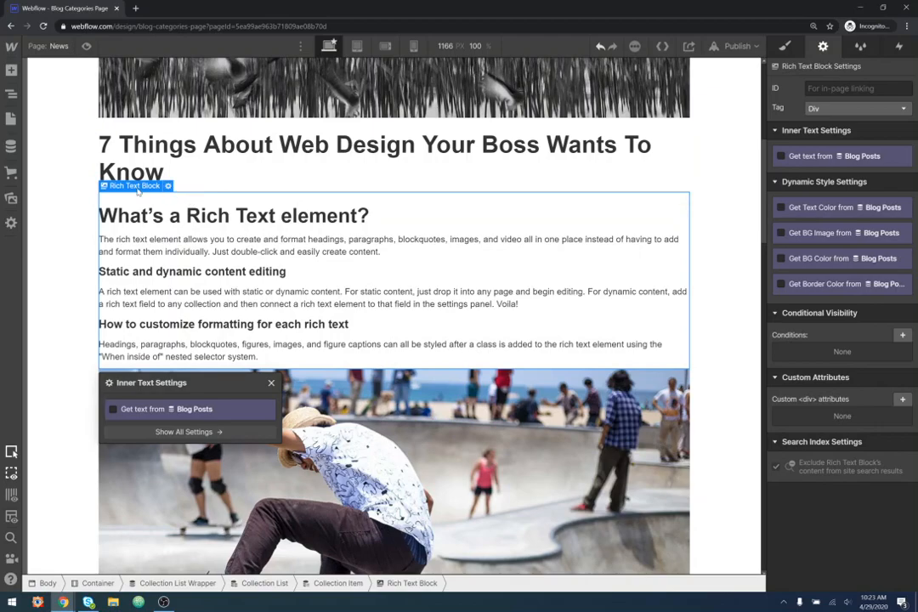
{"action": "left_click", "coordinate": [137, 173]}
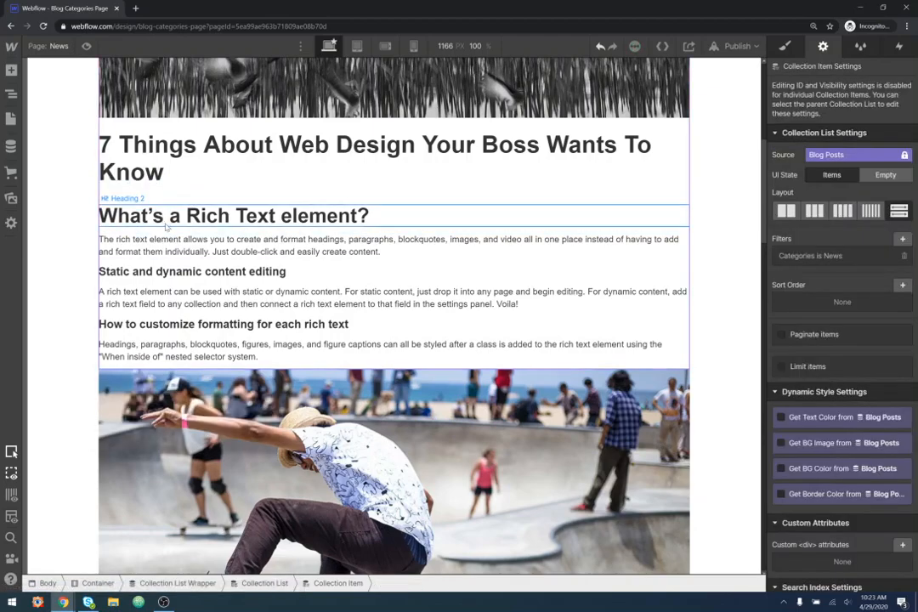
{"action": "left_click", "coordinate": [153, 270]}
{"action": "left_click", "coordinate": [170, 214]}
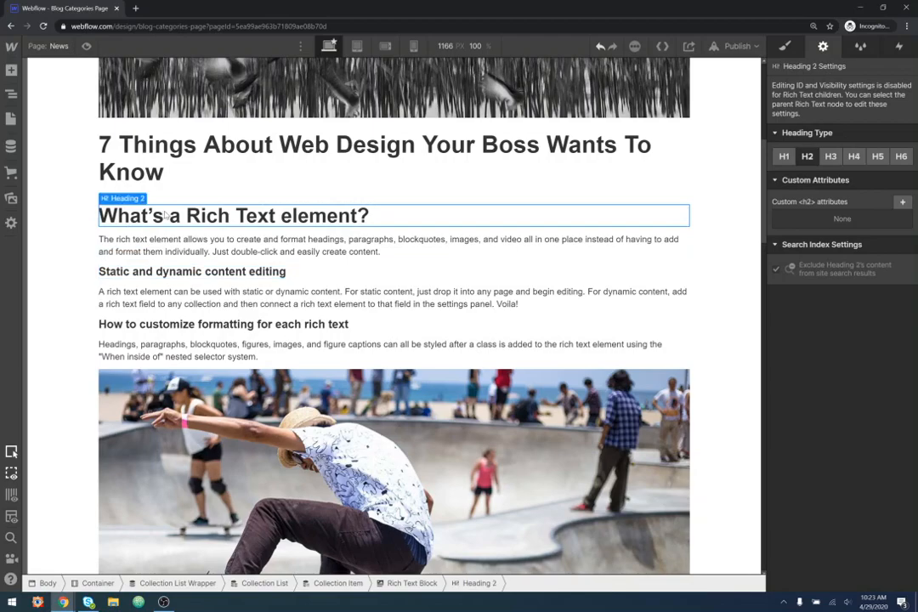
{"action": "left_click", "coordinate": [134, 179]}
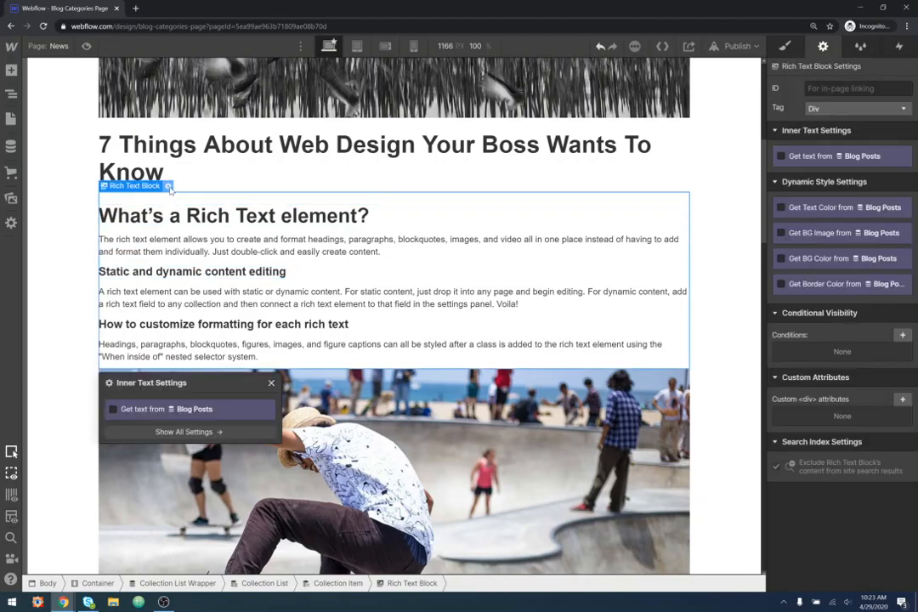
{"action": "left_click", "coordinate": [170, 409]}
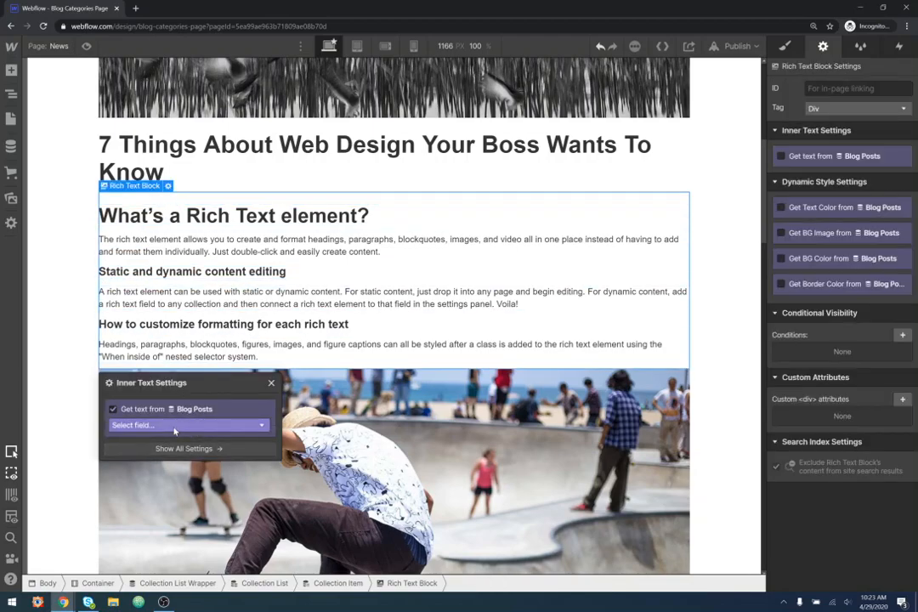
{"action": "left_click", "coordinate": [194, 424]}
{"action": "left_click", "coordinate": [159, 450]}
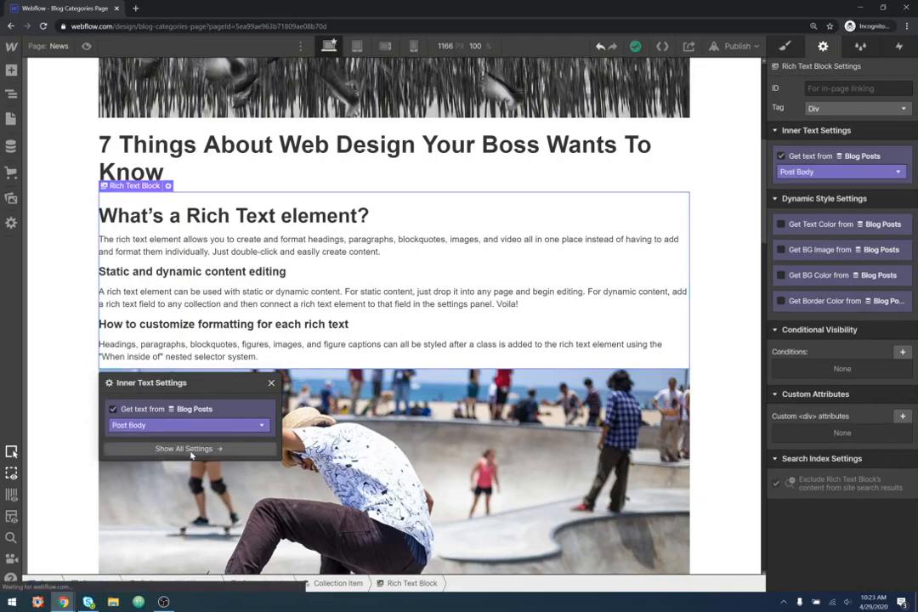
{"action": "left_click", "coordinate": [759, 318]}
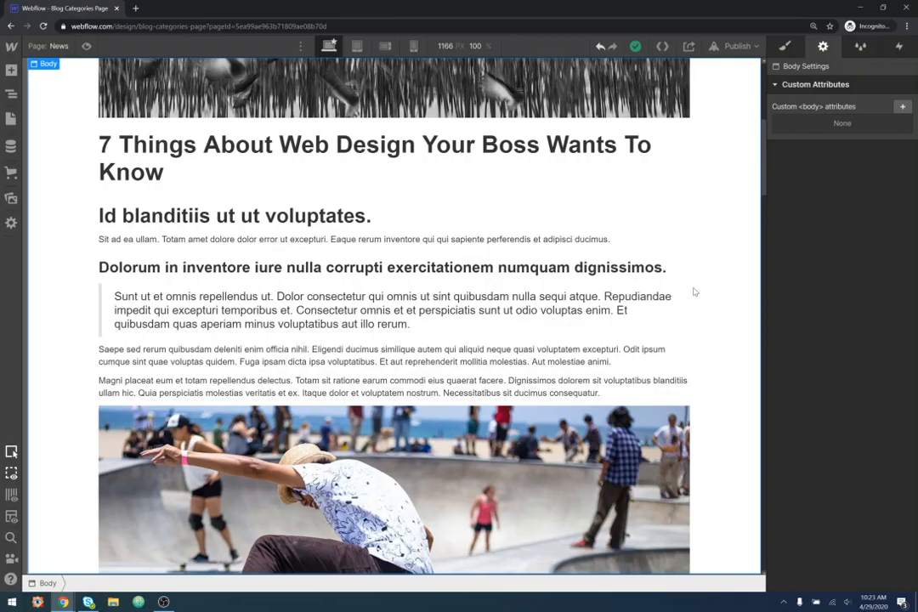
Step: Look through the posts listed on the News page to check their images, names and body text
{"action": "scroll", "coordinate": [693, 292], "scroll_direction": "down", "scroll_amount": 20}
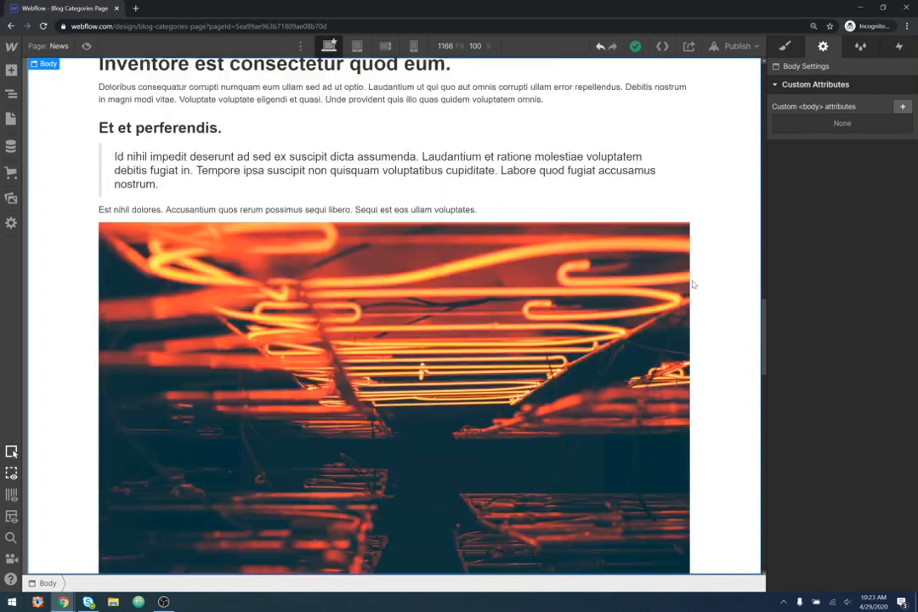
{"action": "scroll", "coordinate": [693, 285], "scroll_direction": "down", "scroll_amount": 1}
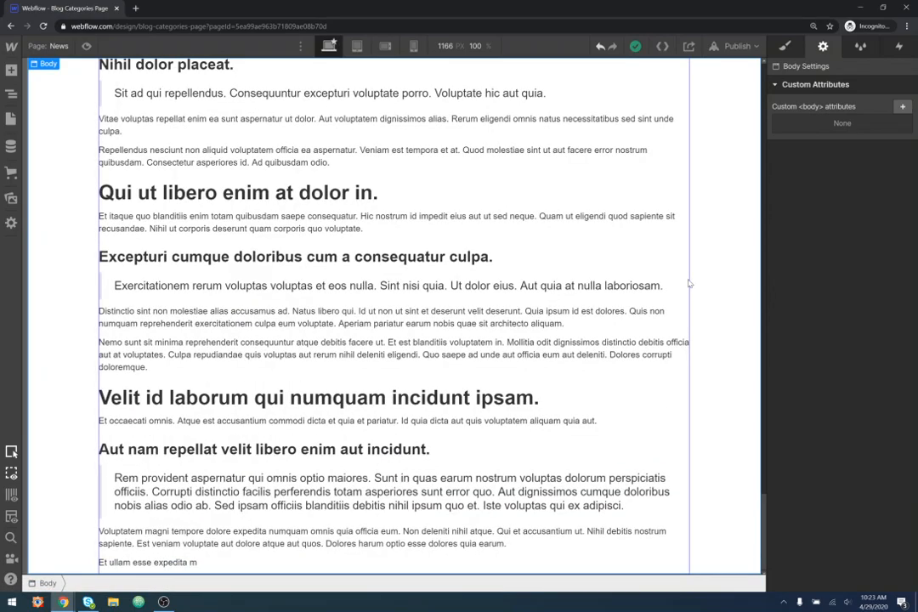
{"action": "scroll", "coordinate": [598, 324], "scroll_direction": "up", "scroll_amount": 15}
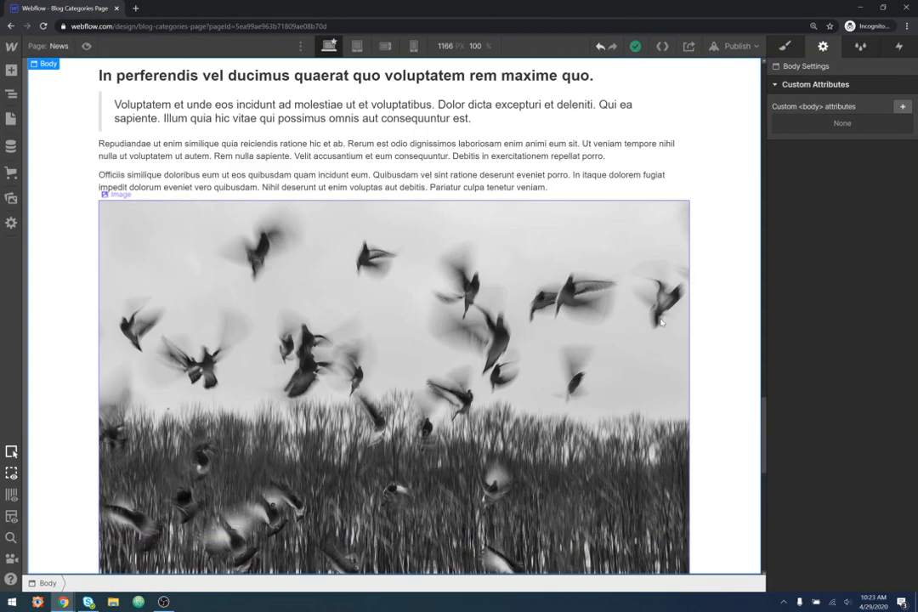
{"action": "scroll", "coordinate": [714, 287], "scroll_direction": "up", "scroll_amount": 20}
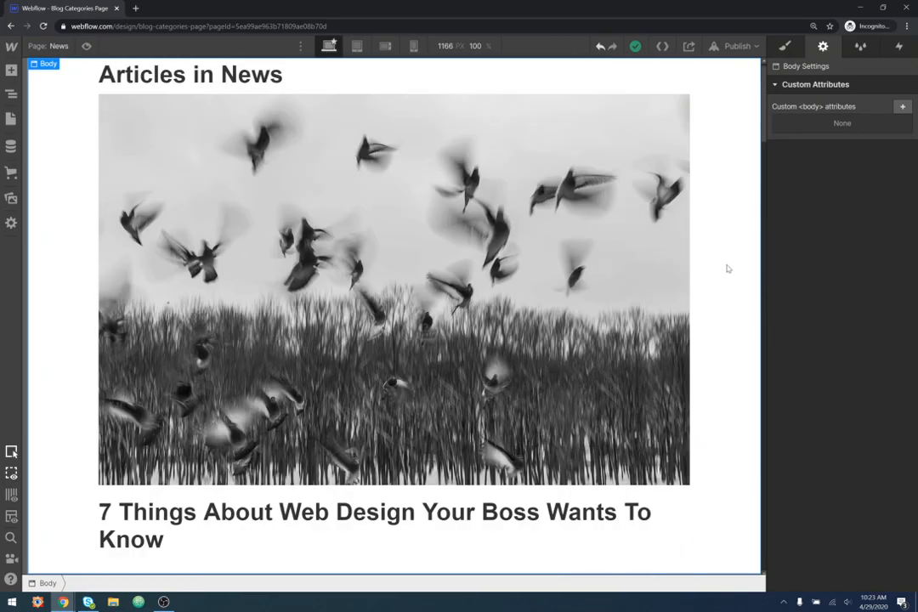
Step: Open the Home page to review how its All Posts entries are laid out, and leave it for another page
{"action": "left_click", "coordinate": [11, 119]}
{"action": "left_click", "coordinate": [77, 161]}
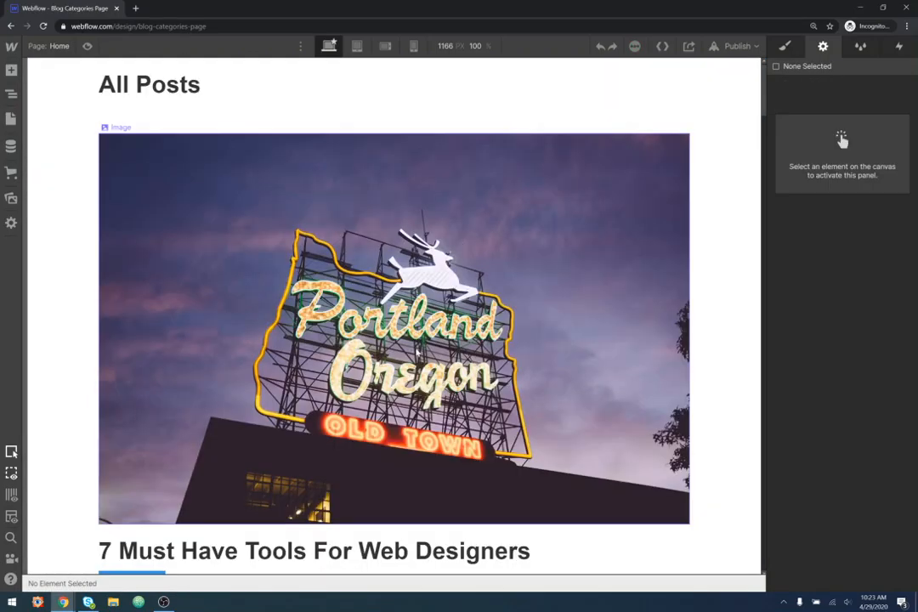
{"action": "scroll", "coordinate": [328, 272], "scroll_direction": "down", "scroll_amount": 3}
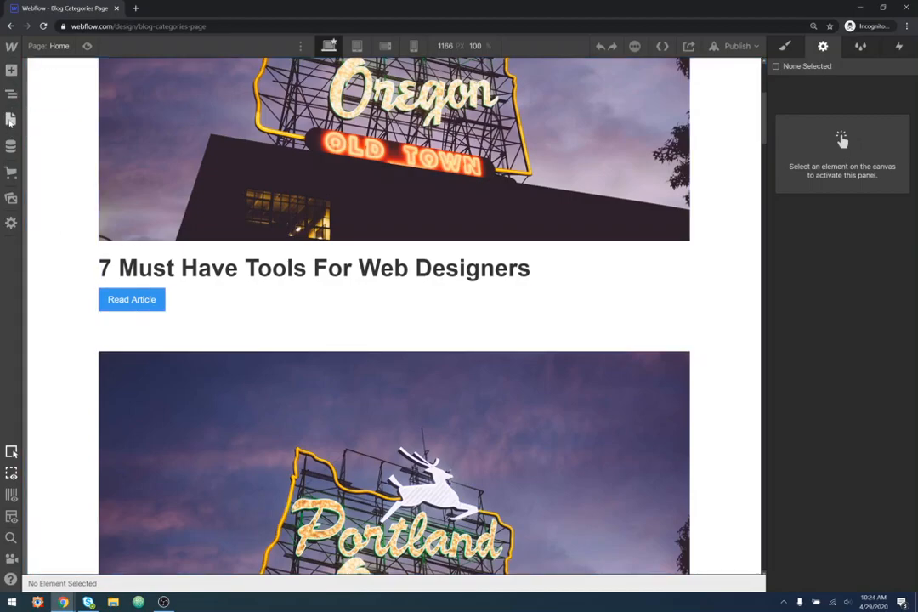
{"action": "left_click", "coordinate": [10, 118]}
{"action": "left_click", "coordinate": [72, 181]}
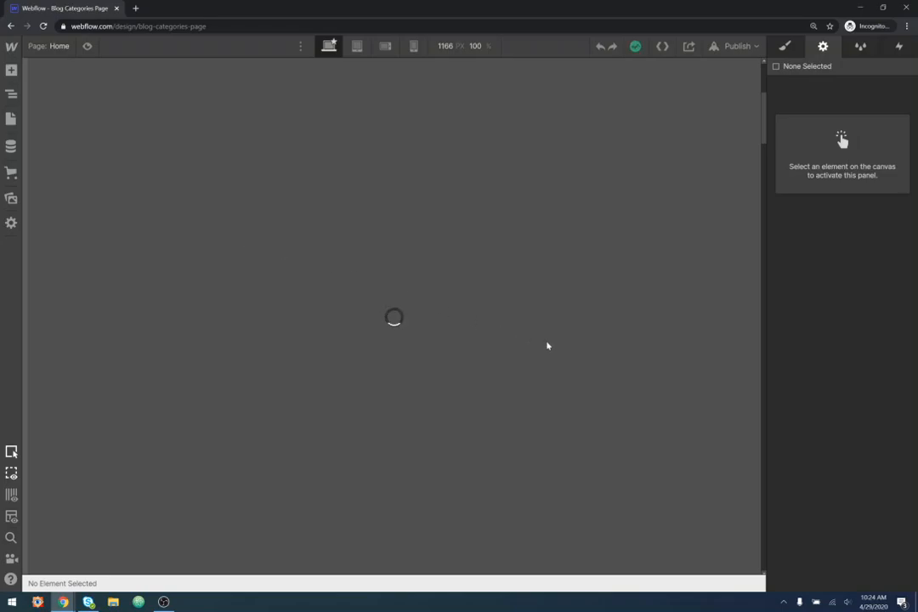
Step: Delete the Rich Text block below the post name heading in the News page's collection item
{"action": "scroll", "coordinate": [286, 395], "scroll_direction": "down", "scroll_amount": 4}
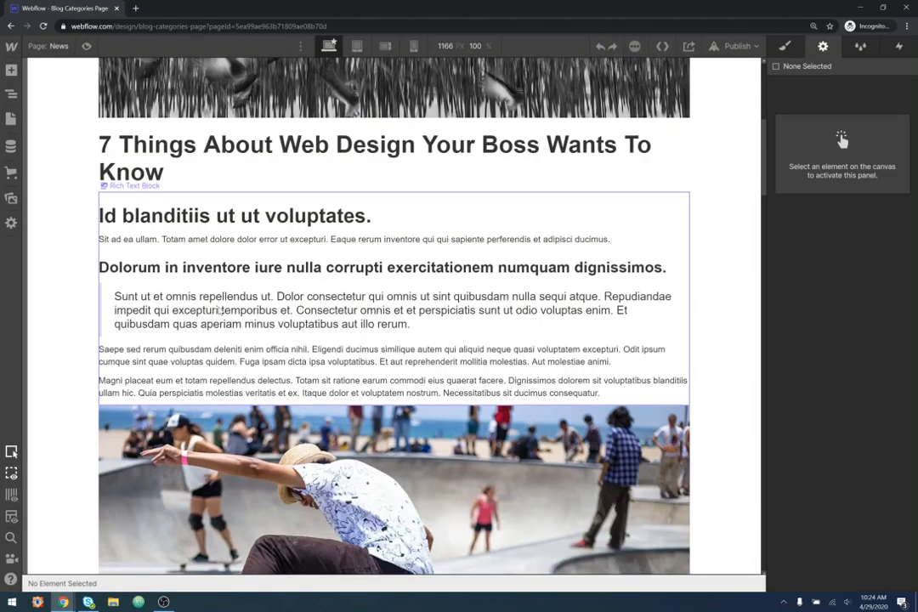
{"action": "left_click", "coordinate": [159, 197]}
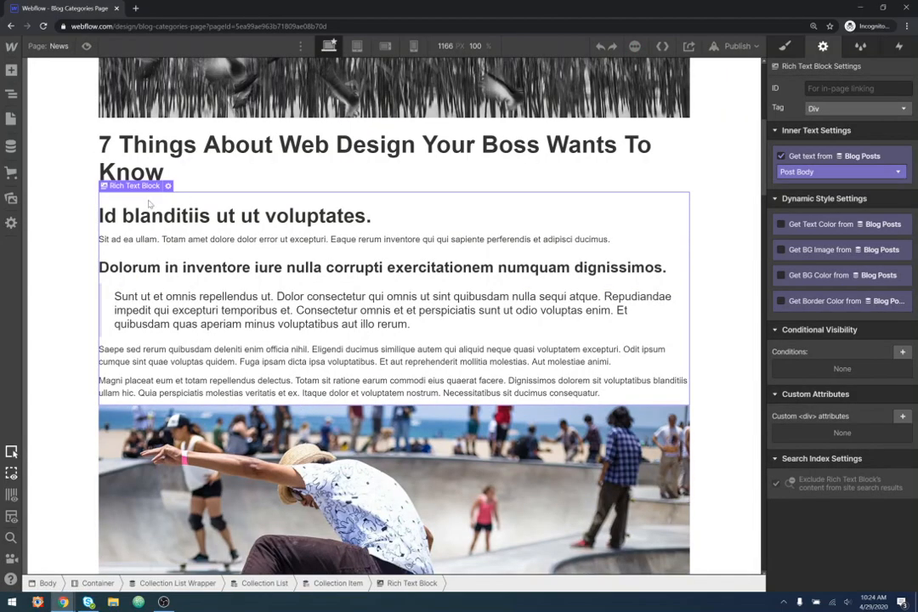
{"action": "key", "text": "Delete"}
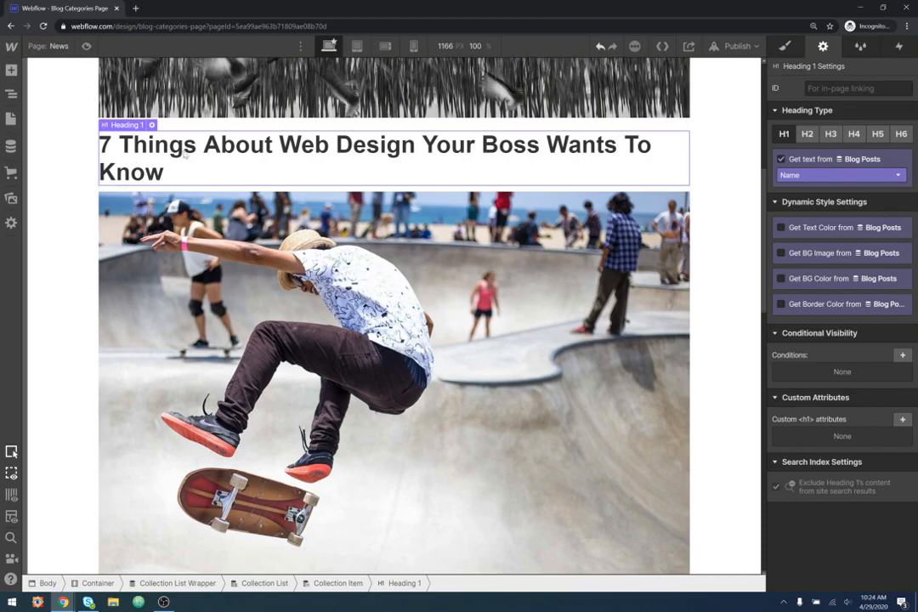
Step: Add a Button below the post name heading and link it to the Current Blog Post collection page
{"action": "left_click", "coordinate": [11, 70]}
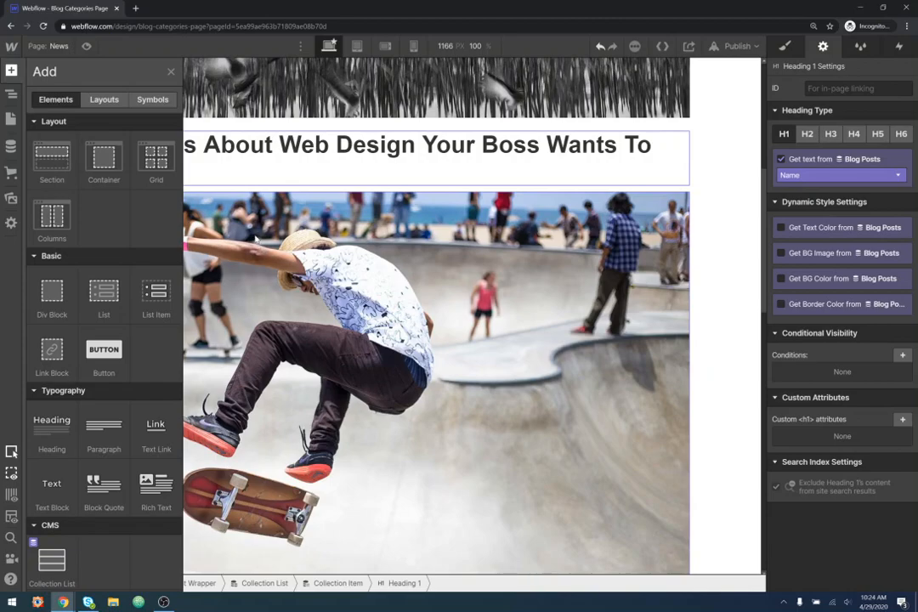
{"action": "left_click_drag", "start_coordinate": [104, 356], "coordinate": [527, 179]}
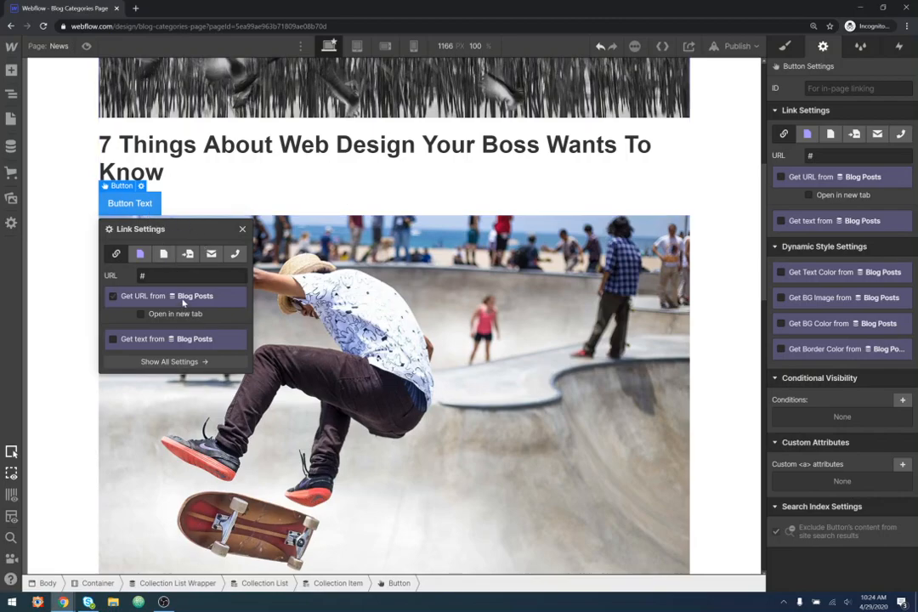
{"action": "left_click", "coordinate": [170, 296]}
{"action": "left_click", "coordinate": [139, 253]}
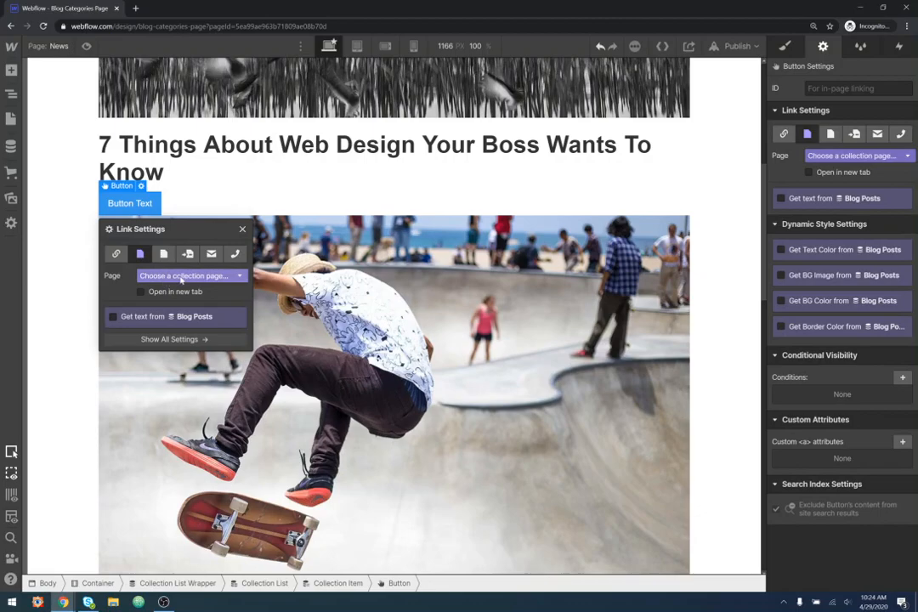
{"action": "left_click", "coordinate": [180, 275]}
{"action": "left_click", "coordinate": [192, 302]}
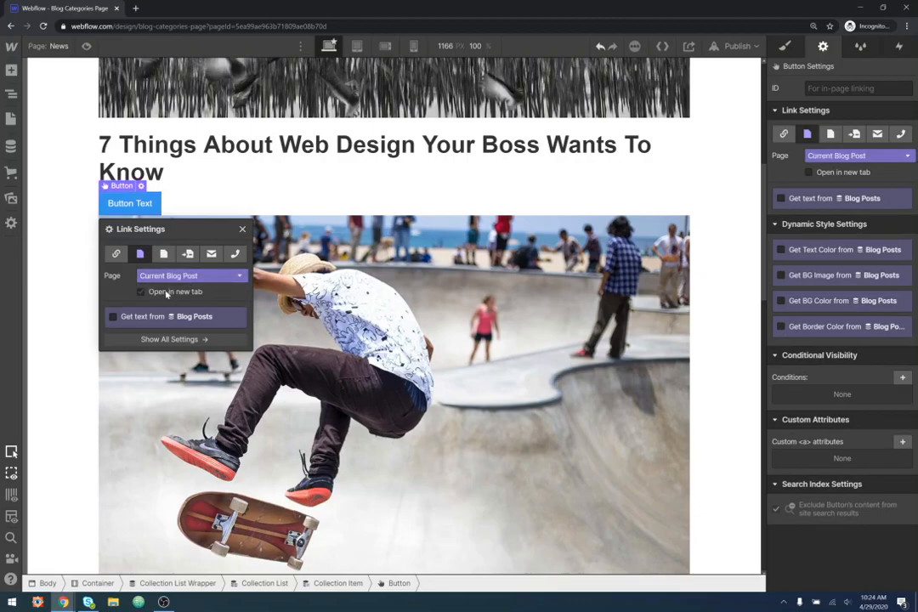
{"action": "left_click", "coordinate": [242, 230]}
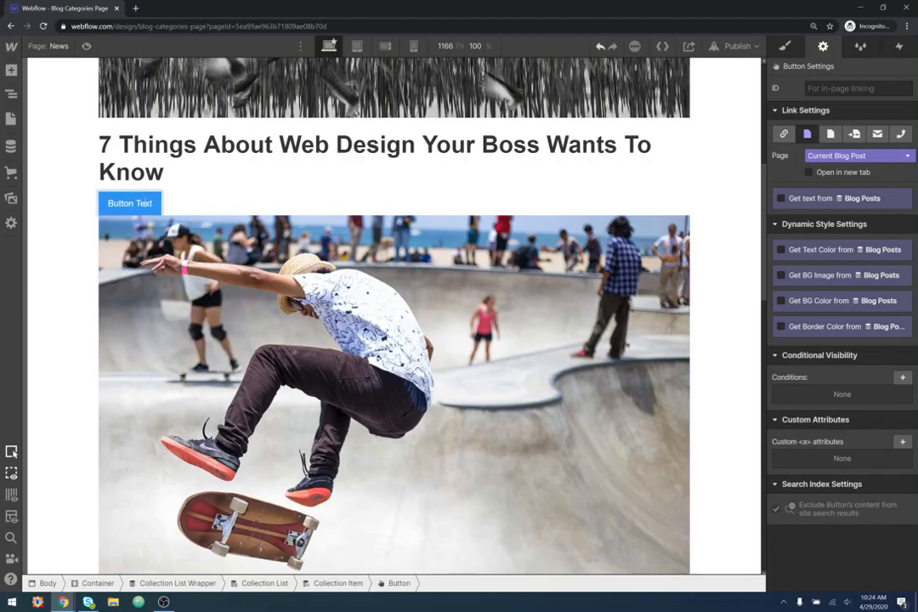
Step: Change the button's label to "Read Article"
{"action": "key", "text": "Return"}
{"action": "type", "text": "R"}
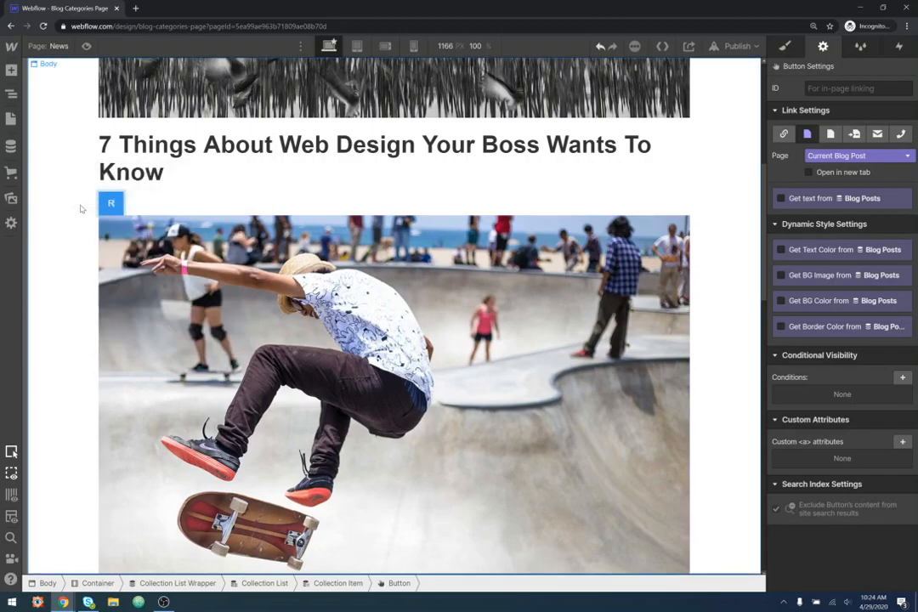
{"action": "type", "text": "ead Article"}
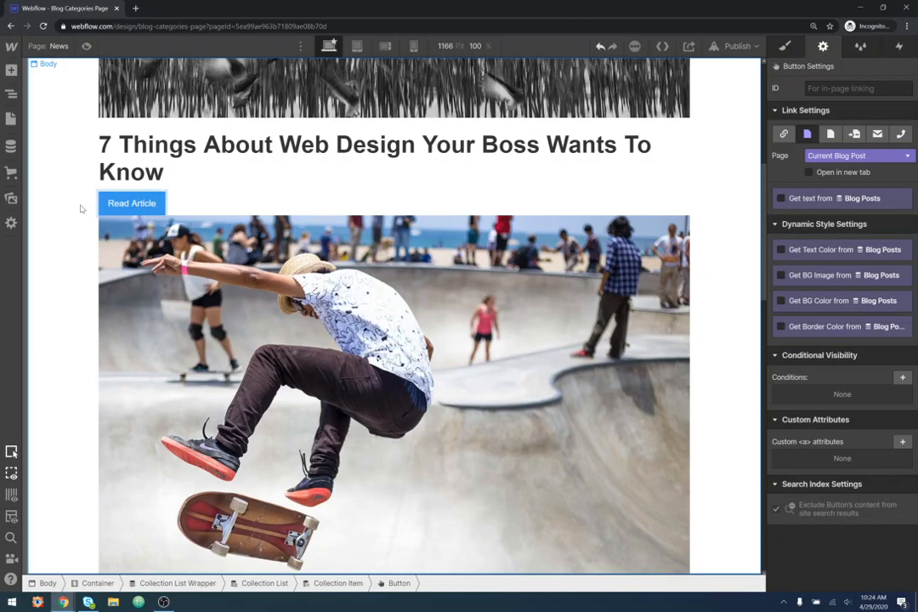
{"action": "left_click", "coordinate": [731, 140]}
Step: Add bottom padding to the collection item to separate the posts, and check the spacing down the News list
{"action": "left_click", "coordinate": [678, 131]}
{"action": "left_click", "coordinate": [676, 129]}
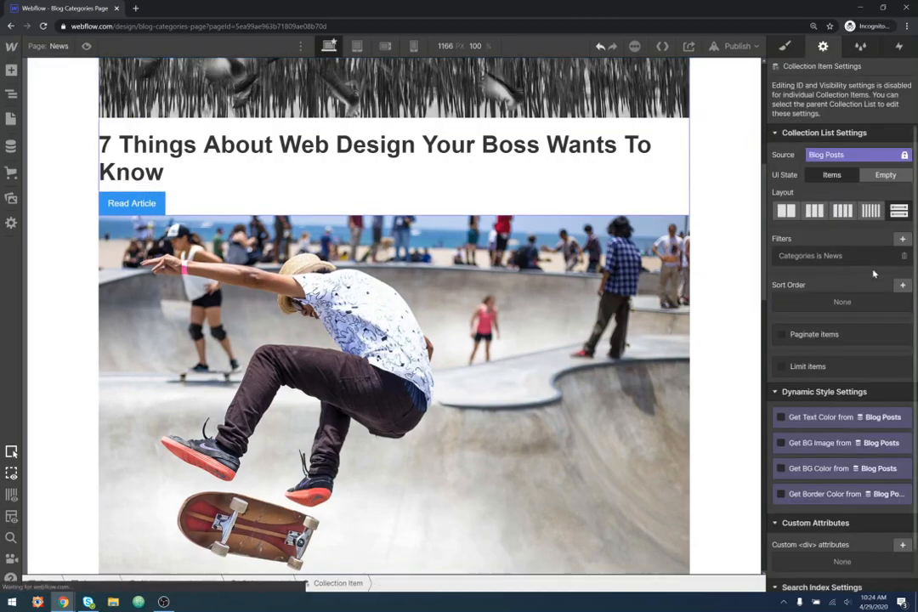
{"action": "left_click", "coordinate": [783, 47]}
{"action": "left_click_drag", "start_coordinate": [841, 246], "coordinate": [854, 210]}
{"action": "left_click", "coordinate": [716, 239]}
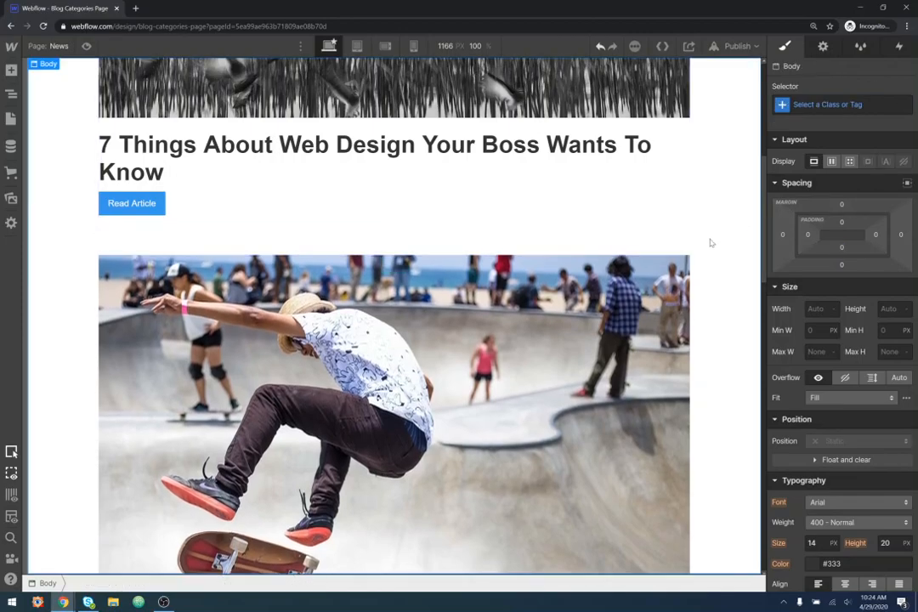
{"action": "scroll", "coordinate": [706, 251], "scroll_direction": "up", "scroll_amount": 4}
{"action": "scroll", "coordinate": [701, 254], "scroll_direction": "down", "scroll_amount": 15}
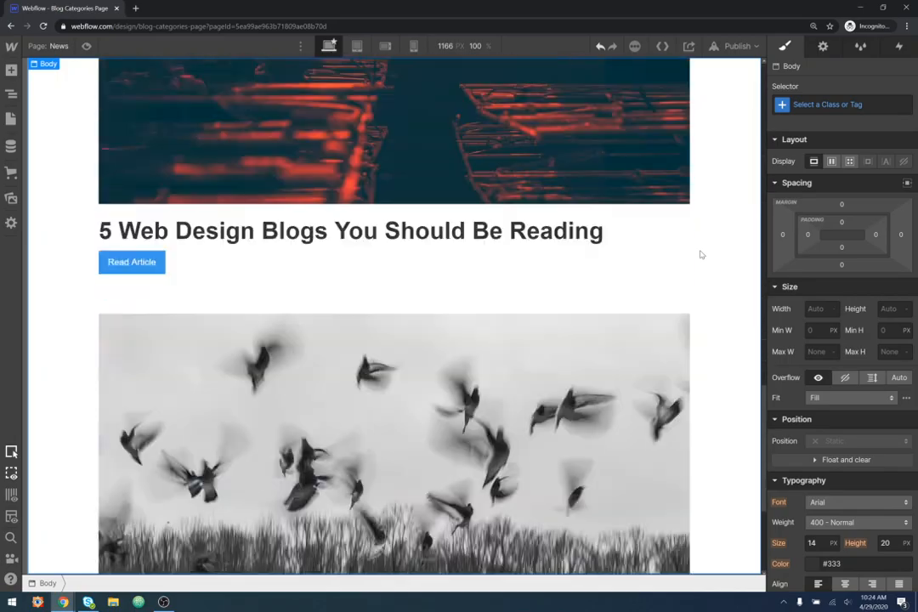
{"action": "scroll", "coordinate": [701, 255], "scroll_direction": "up", "scroll_amount": 15}
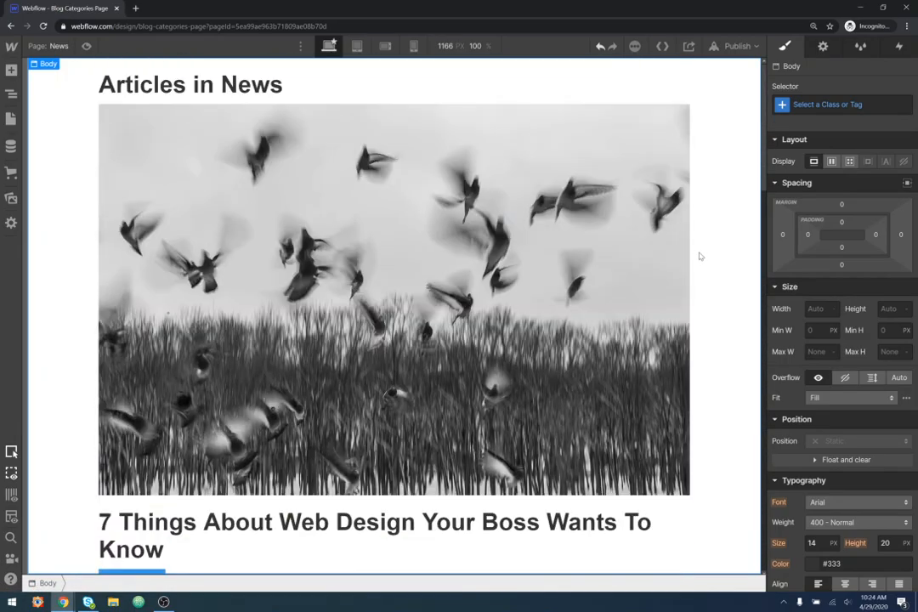
Step: Give the "Articles in News" heading 45 px of bottom padding
{"action": "left_click", "coordinate": [287, 85]}
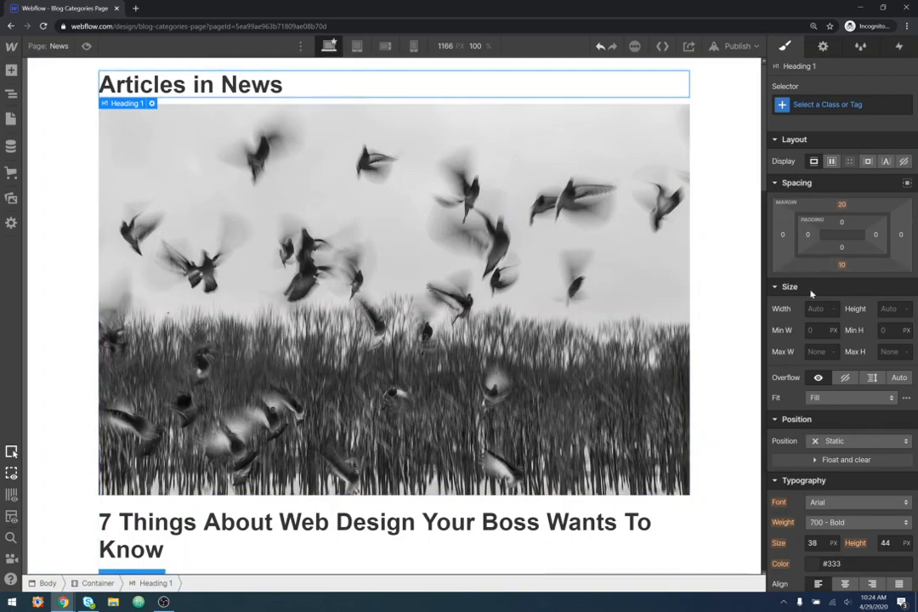
{"action": "left_click_drag", "start_coordinate": [846, 248], "coordinate": [848, 223]}
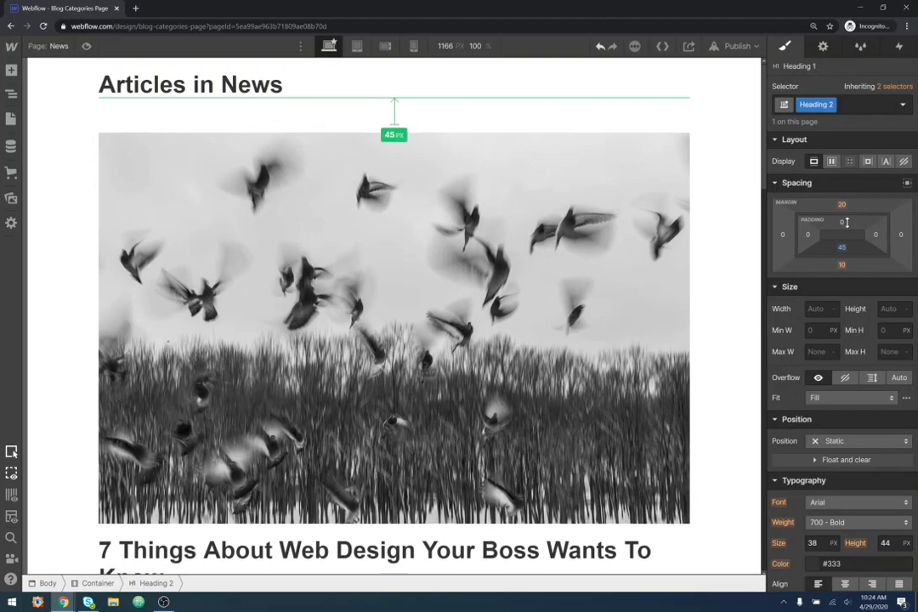
{"action": "left_click", "coordinate": [723, 270]}
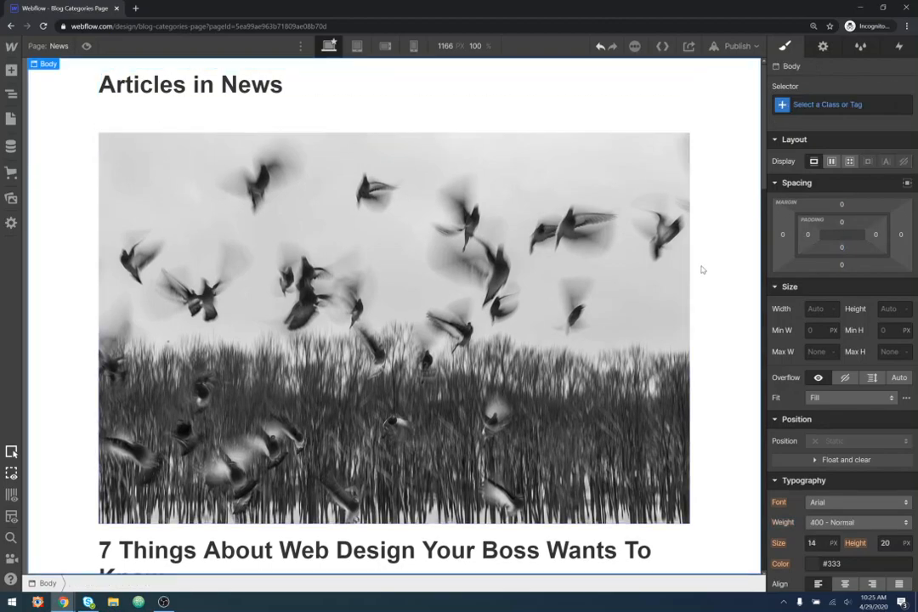
Step: Open the Home page and add a Navbar at the very top, above the All Posts heading
{"action": "left_click", "coordinate": [11, 119]}
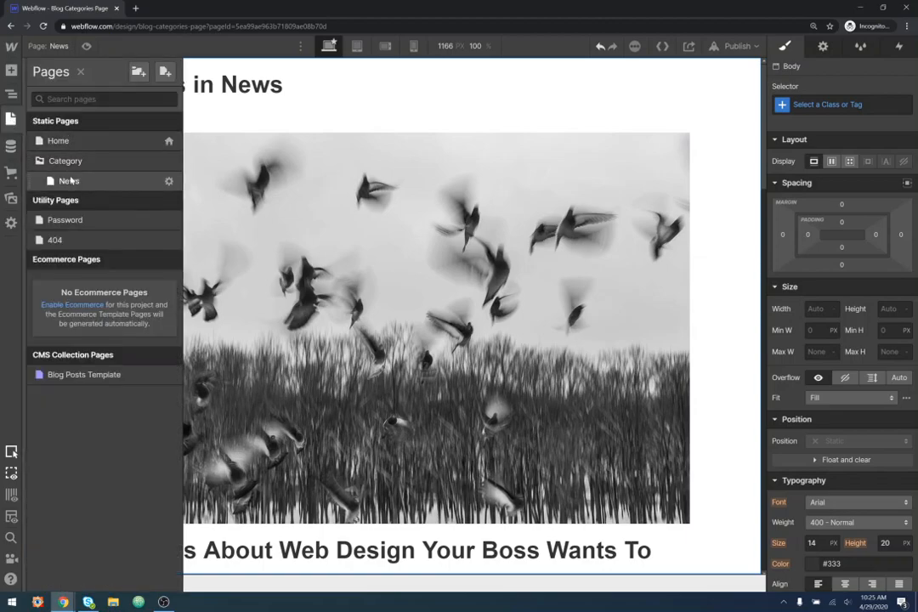
{"action": "left_click", "coordinate": [72, 182]}
{"action": "left_click", "coordinate": [91, 146]}
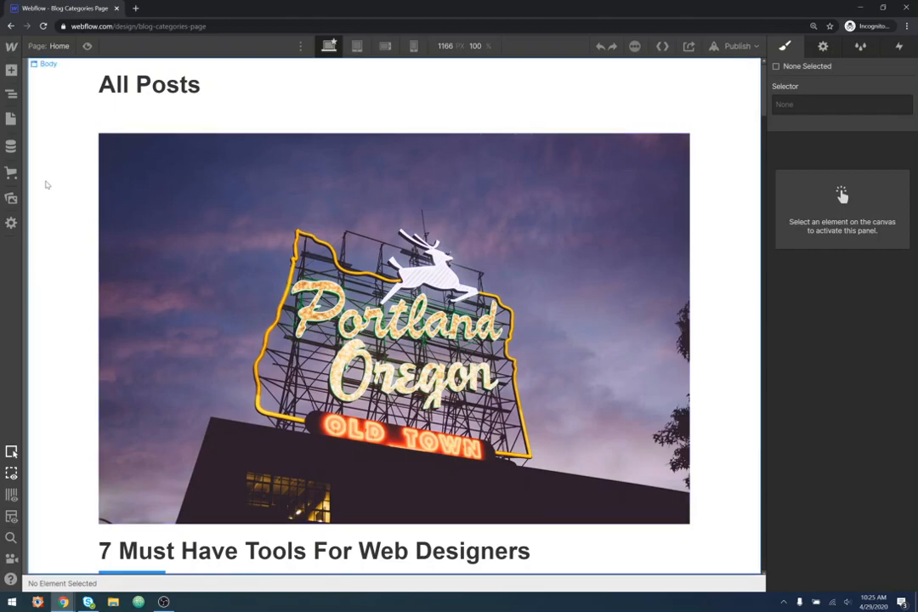
{"action": "left_click", "coordinate": [11, 70]}
{"action": "scroll", "coordinate": [89, 459], "scroll_direction": "down", "scroll_amount": 5}
{"action": "scroll", "coordinate": [89, 456], "scroll_direction": "down", "scroll_amount": 1}
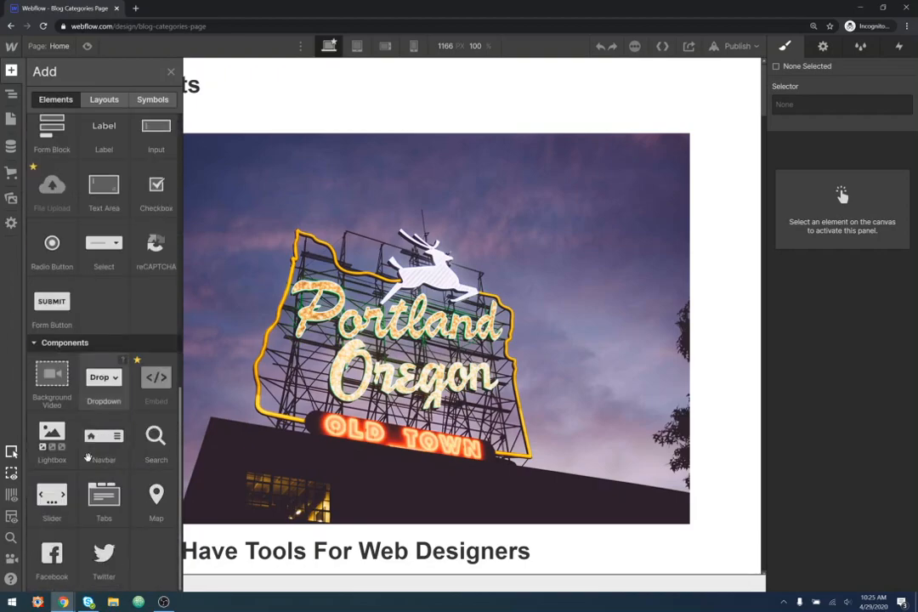
{"action": "left_click_drag", "start_coordinate": [104, 439], "coordinate": [68, 53]}
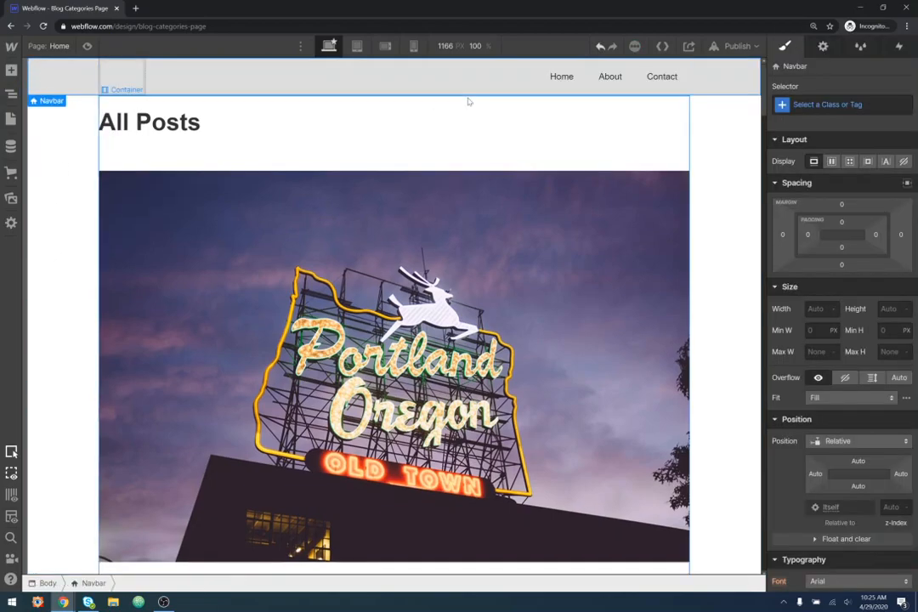
Step: Rename the three navbar links, in order, to "News", "Media" and "Misc."
{"action": "left_click", "coordinate": [564, 79]}
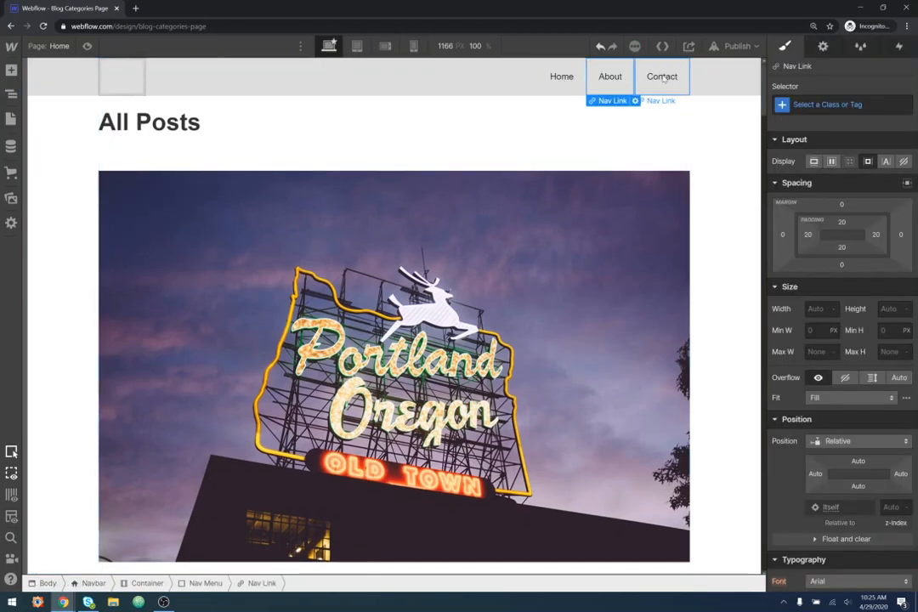
{"action": "double_click", "coordinate": [564, 79]}
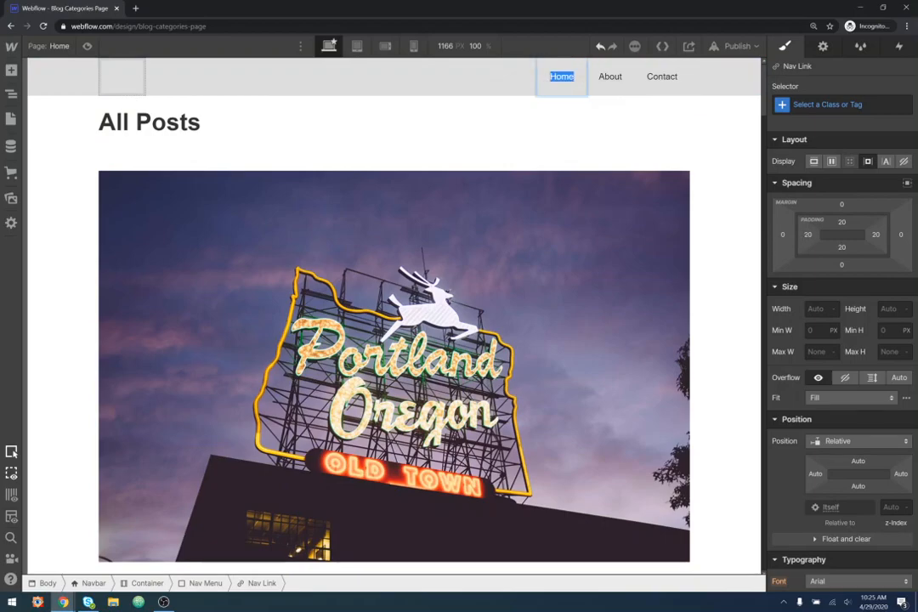
{"action": "type", "text": "News"}
{"action": "key", "text": "Escape"}
{"action": "double_click", "coordinate": [614, 79]}
{"action": "type", "text": "Media"}
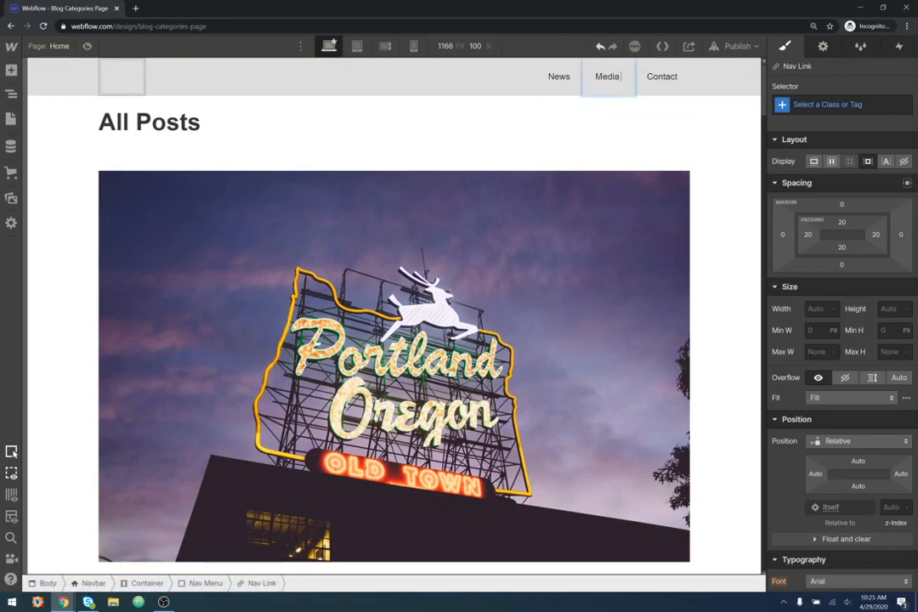
{"action": "key", "text": "BackSpace"}
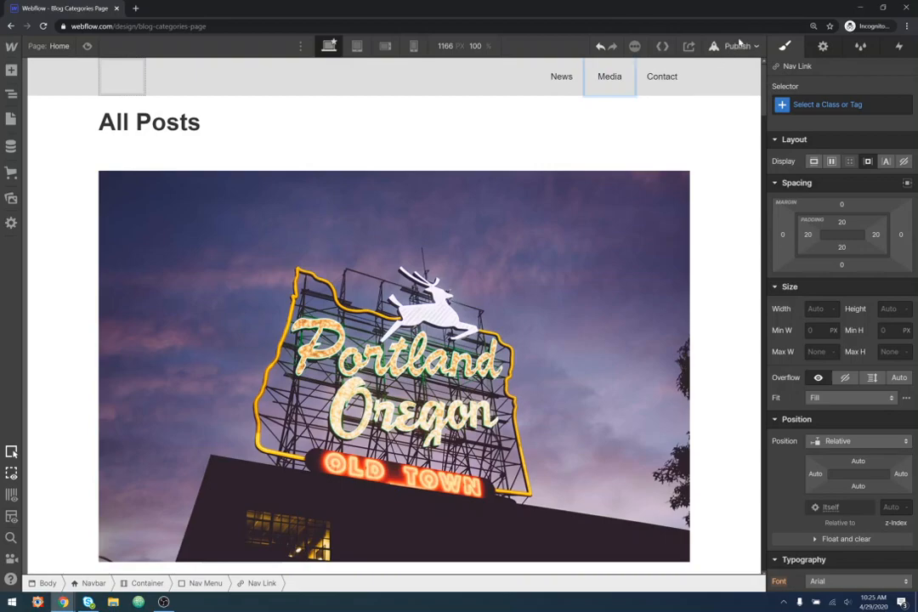
{"action": "double_click", "coordinate": [662, 76]}
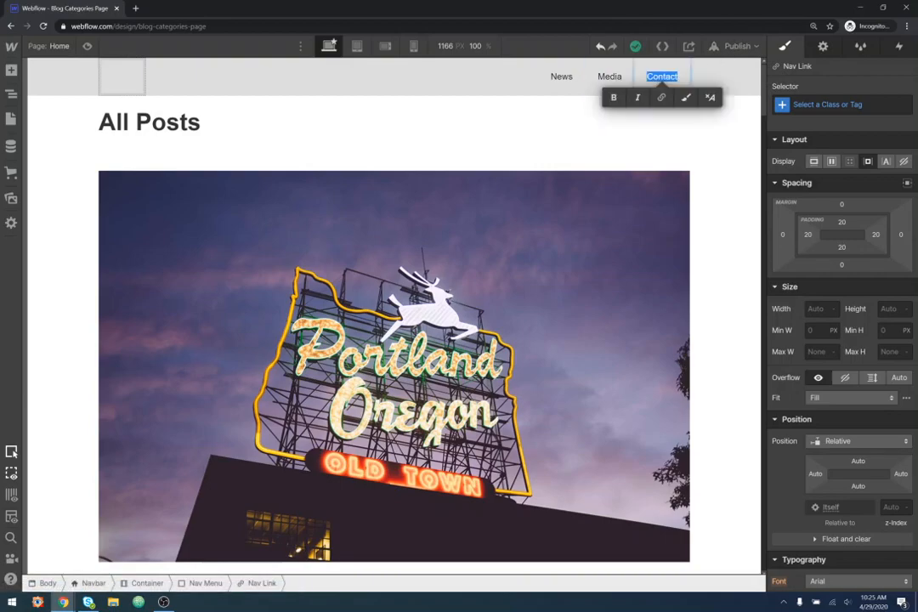
{"action": "type", "text": "Misc."}
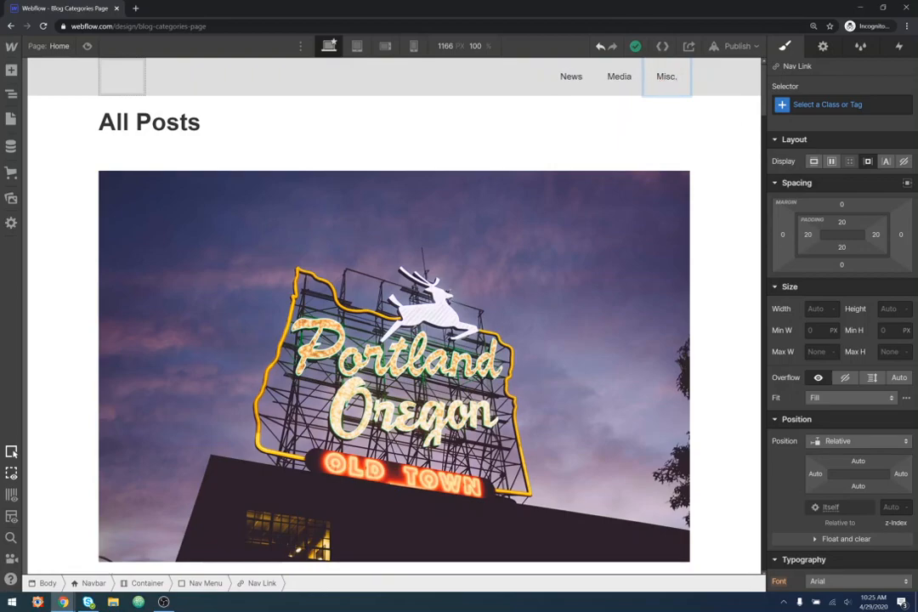
{"action": "left_click", "coordinate": [718, 148]}
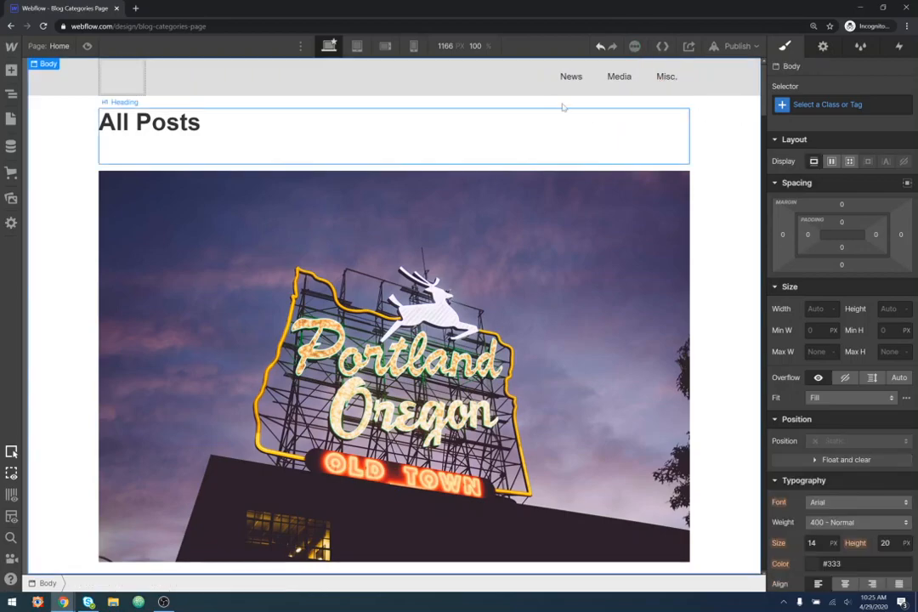
Step: Link the News nav link to the News page in the Category folder, and switch the Home page to preview mode
{"action": "left_click", "coordinate": [574, 78]}
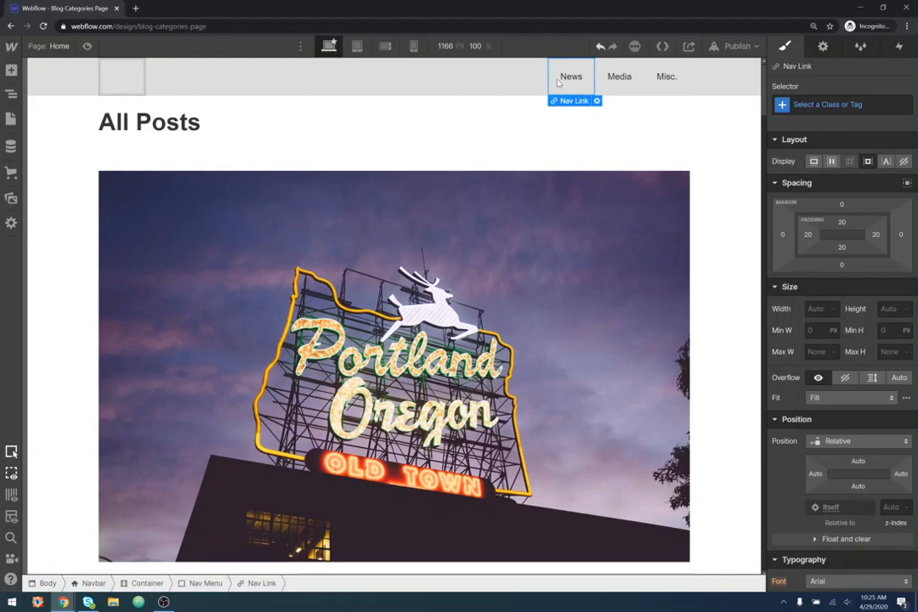
{"action": "left_click", "coordinate": [596, 100]}
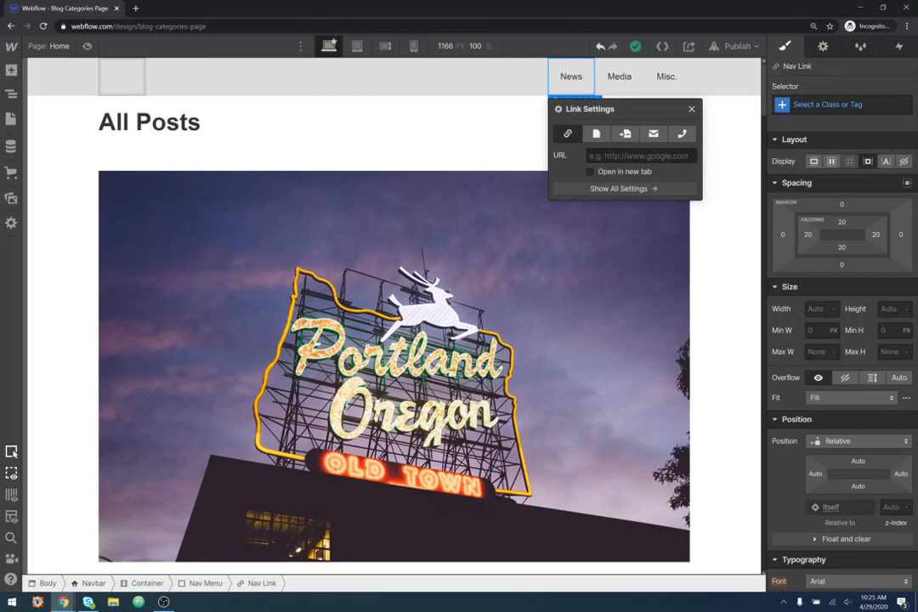
{"action": "left_click", "coordinate": [597, 133]}
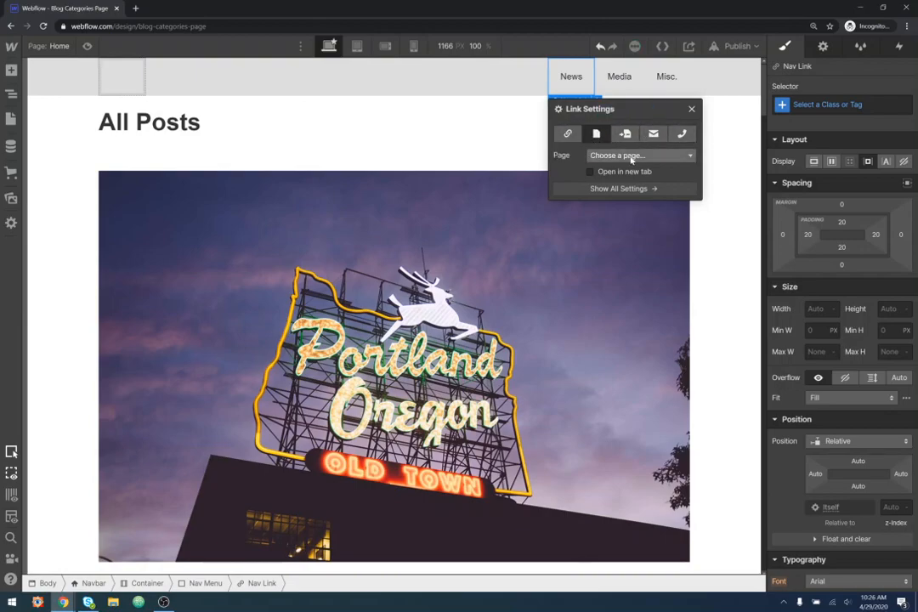
{"action": "left_click", "coordinate": [631, 157]}
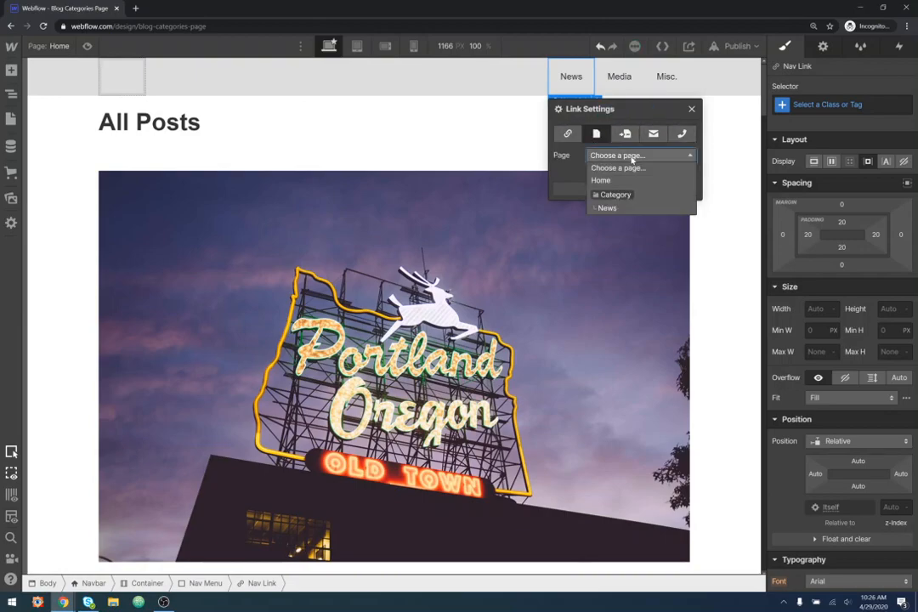
{"action": "left_click", "coordinate": [607, 208]}
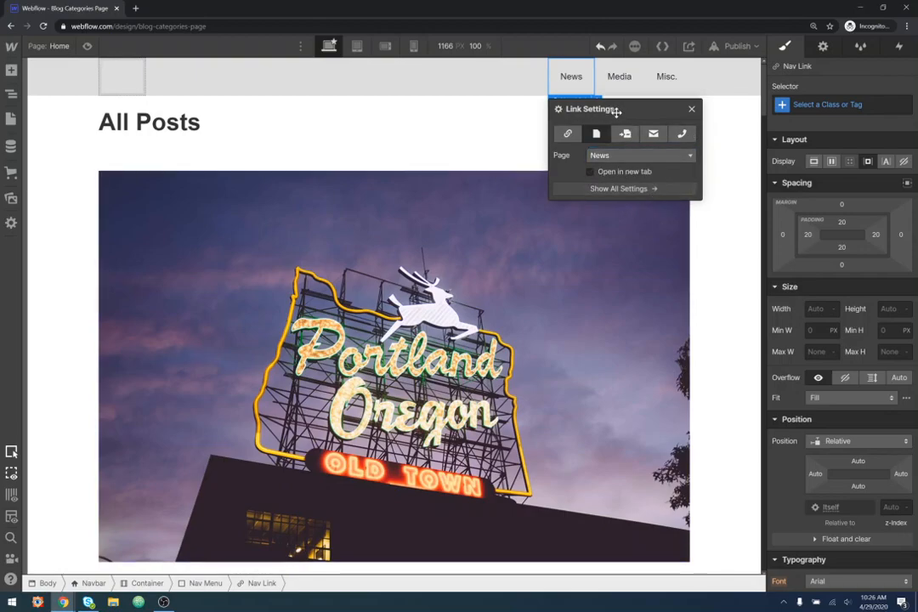
{"action": "left_click", "coordinate": [691, 108]}
{"action": "left_click", "coordinate": [721, 196]}
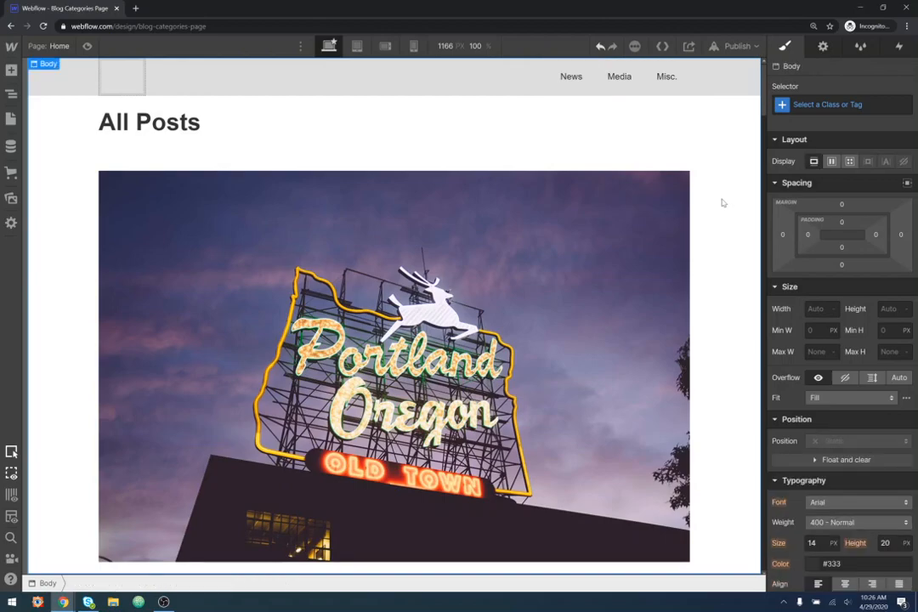
{"action": "left_click", "coordinate": [87, 45]}
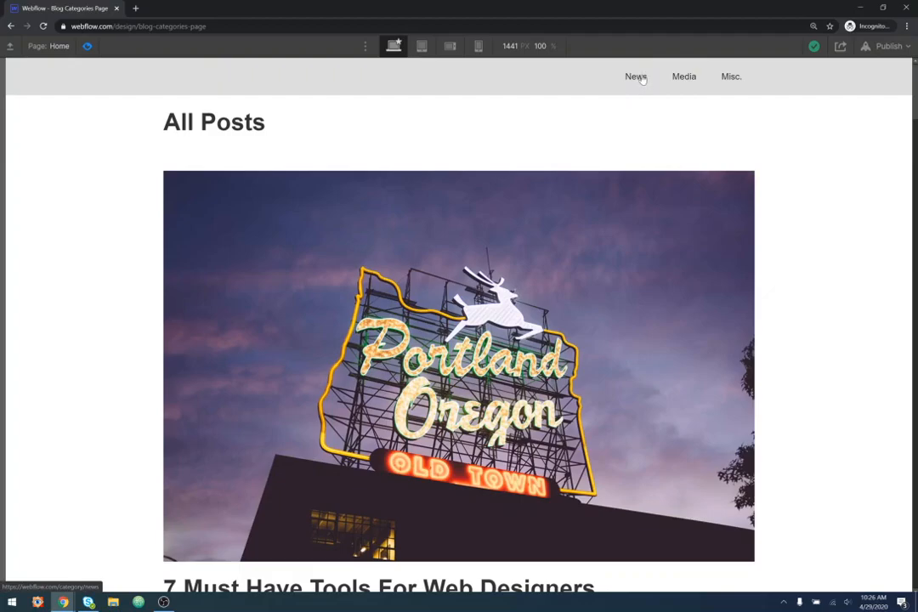
Step: Follow the News navbar link in preview, look through the News page's articles, and return to the Home page in editing mode
{"action": "left_click", "coordinate": [643, 79]}
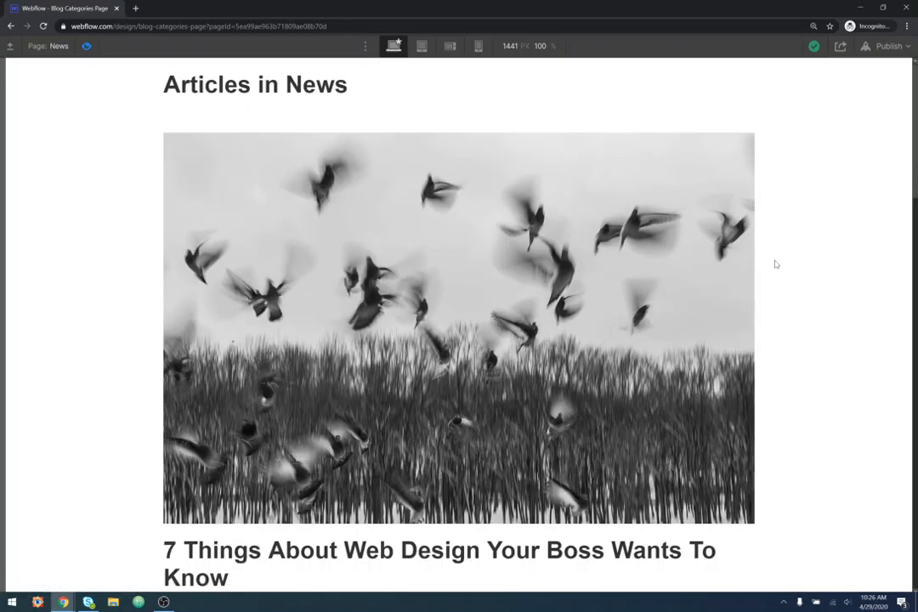
{"action": "scroll", "coordinate": [765, 259], "scroll_direction": "down", "scroll_amount": 20}
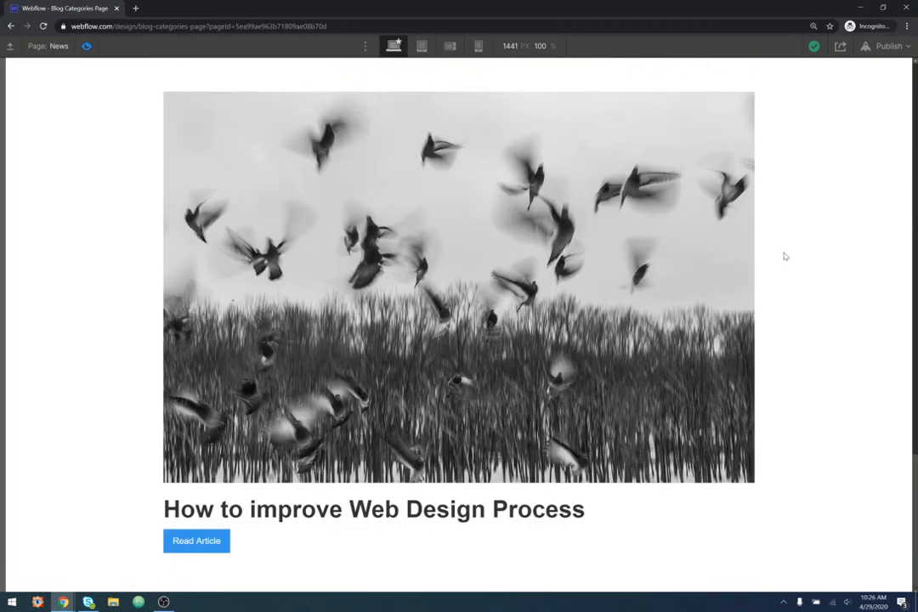
{"action": "scroll", "coordinate": [469, 352], "scroll_direction": "up", "scroll_amount": 15}
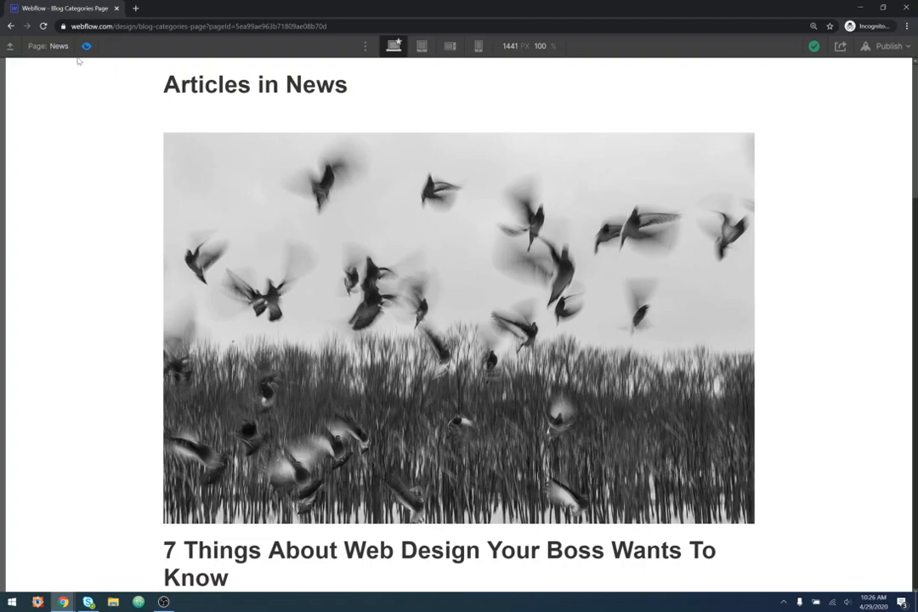
{"action": "left_click", "coordinate": [85, 45]}
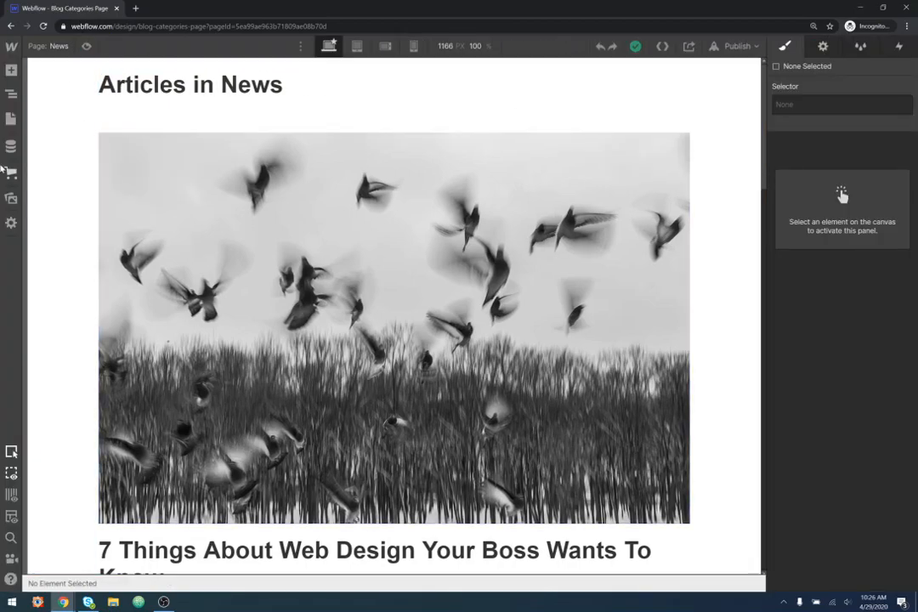
{"action": "left_click", "coordinate": [11, 119]}
{"action": "left_click", "coordinate": [76, 148]}
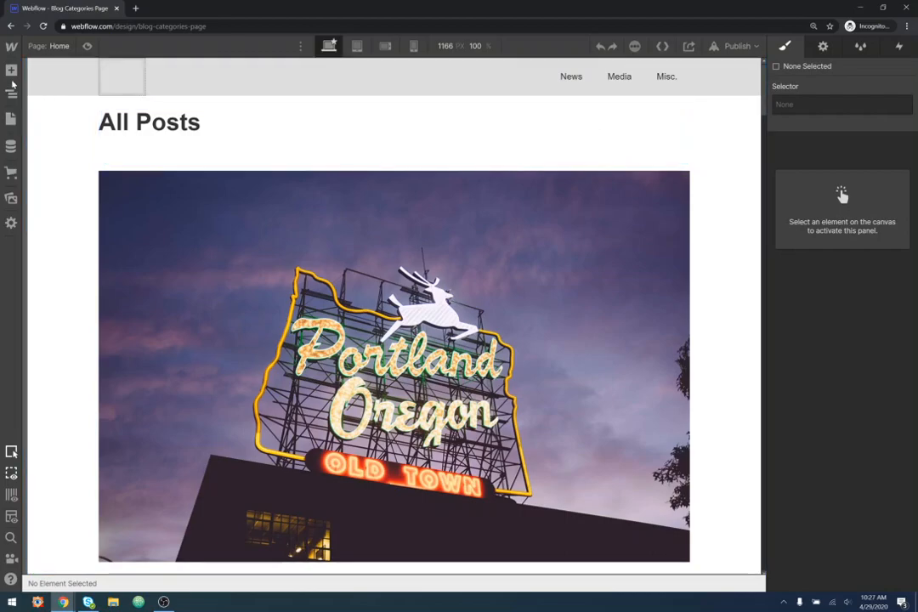
Step: Sort the Blog Posts collection by Categories and set the category of "What Will Website Be Like In 100 Years?" to News, saving the post
{"action": "left_click", "coordinate": [13, 147]}
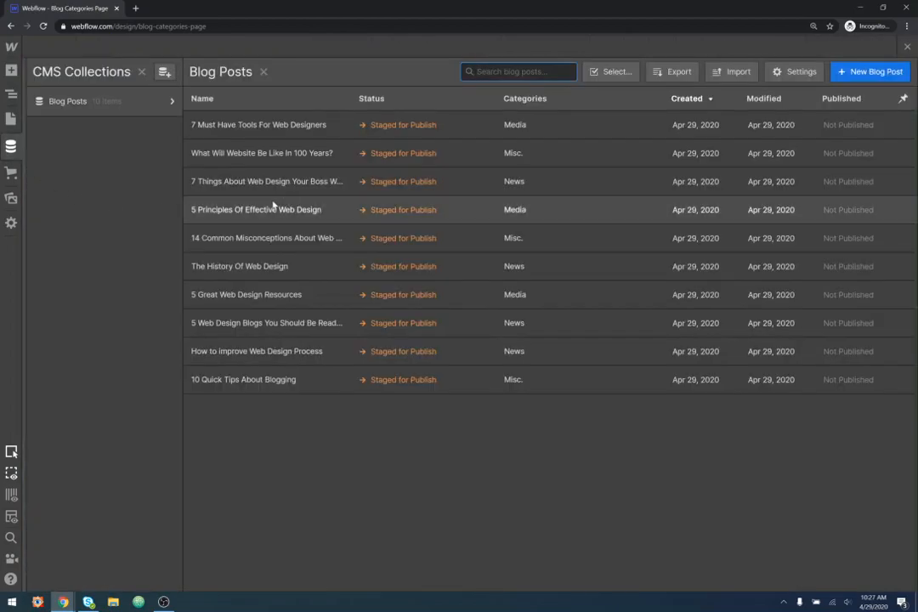
{"action": "left_click", "coordinate": [527, 101]}
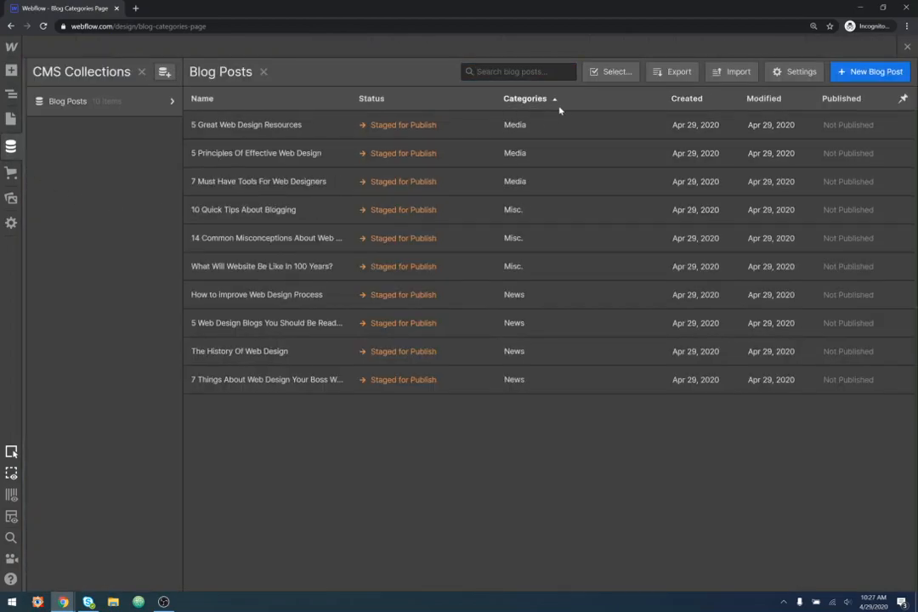
{"action": "left_click", "coordinate": [533, 100]}
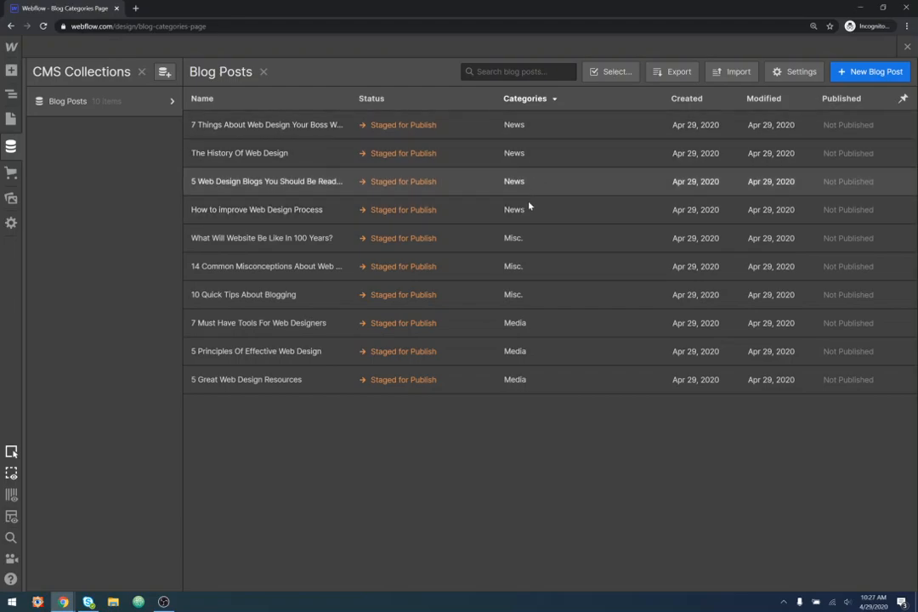
{"action": "left_click", "coordinate": [526, 241]}
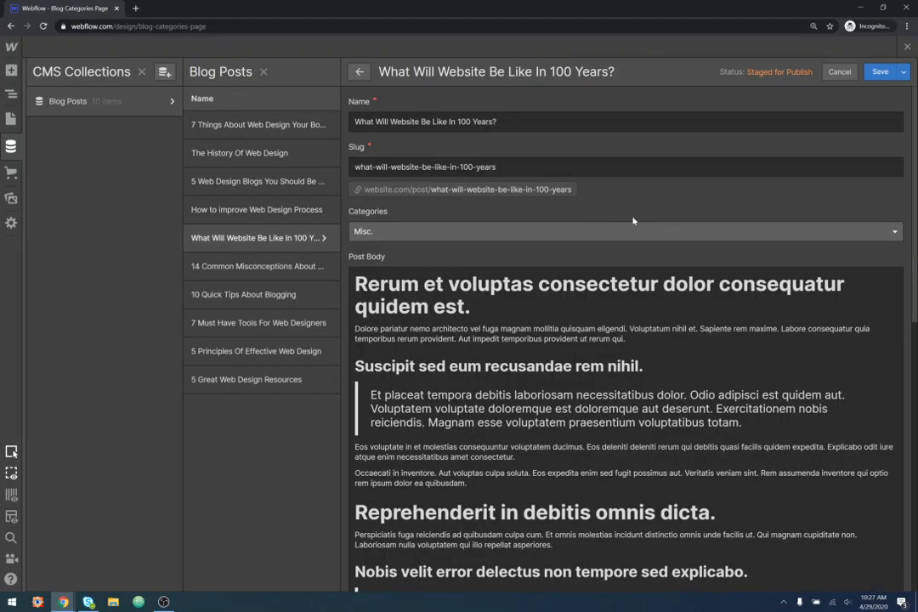
{"action": "left_click", "coordinate": [510, 231]}
{"action": "left_click", "coordinate": [501, 270]}
{"action": "left_click", "coordinate": [881, 69]}
Step: Leave the CMS collections and open the News page in the Category folder
{"action": "left_click", "coordinate": [11, 123]}
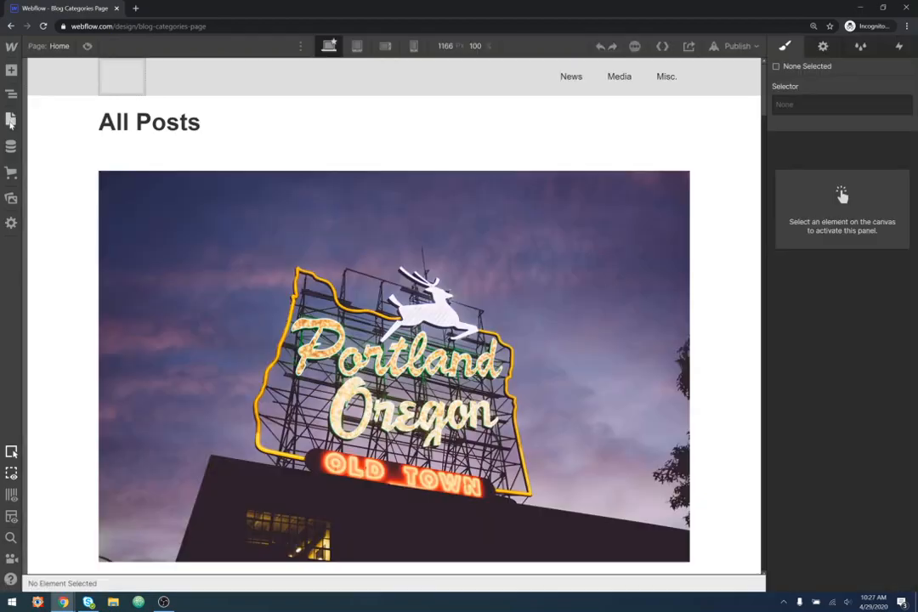
{"action": "left_click", "coordinate": [11, 121]}
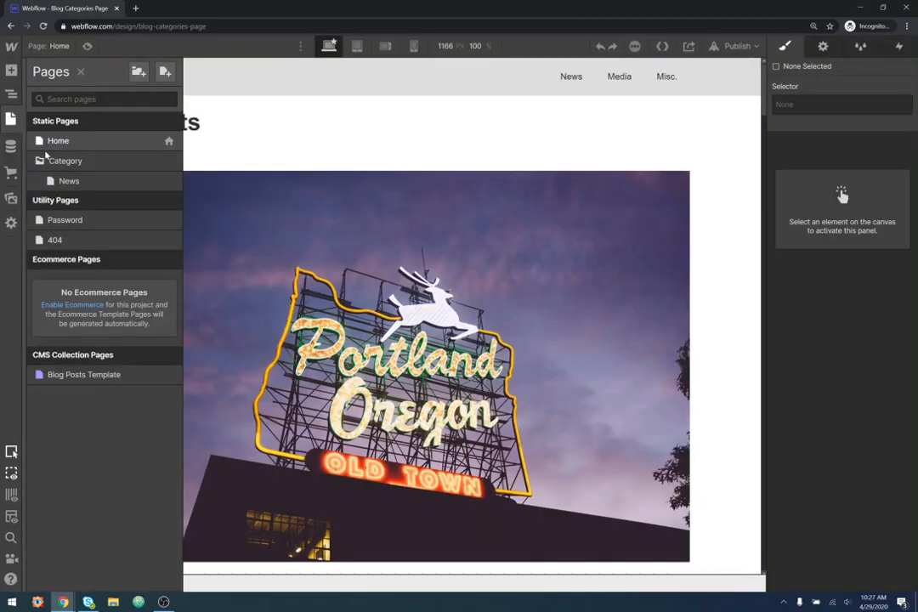
{"action": "left_click", "coordinate": [76, 182]}
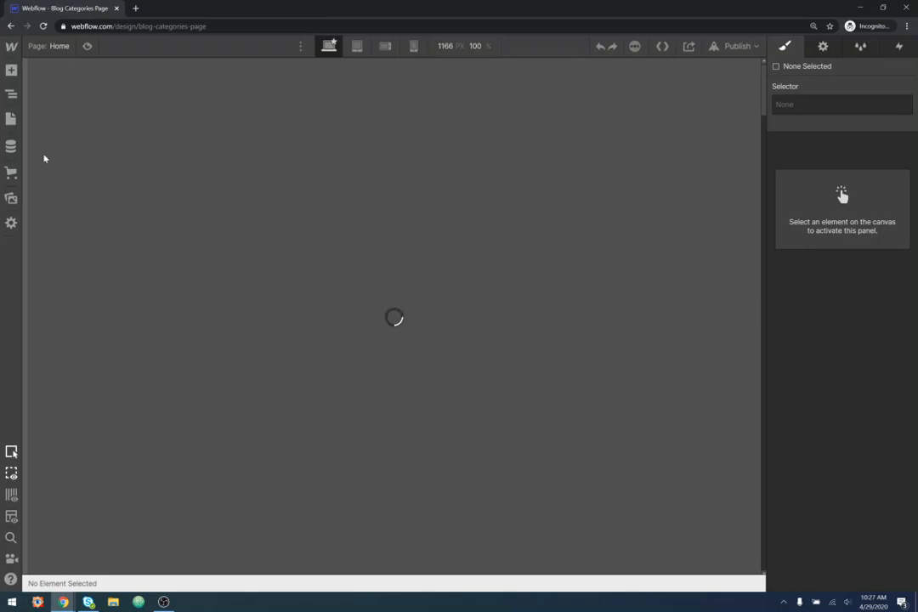
{"action": "key", "text": "ctrl+plus"}
{"action": "key", "text": "ctrl+plus"}
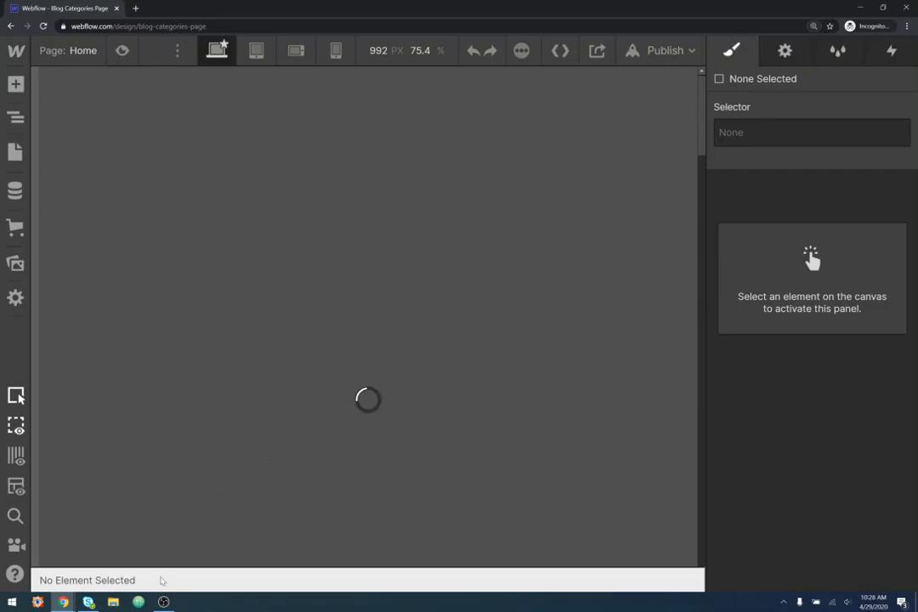
{"action": "left_click", "coordinate": [163, 602]}
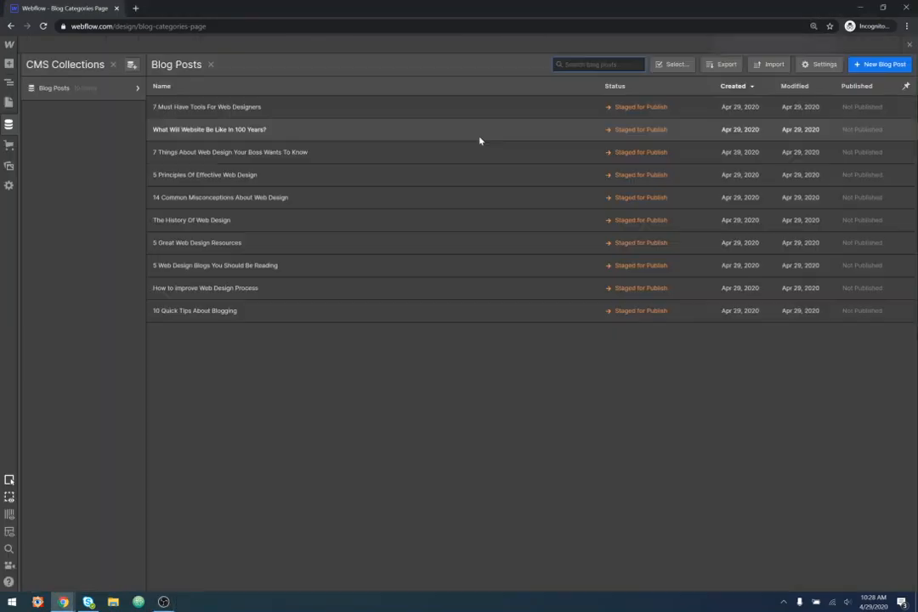
{"action": "key", "text": "ctrl+plus"}
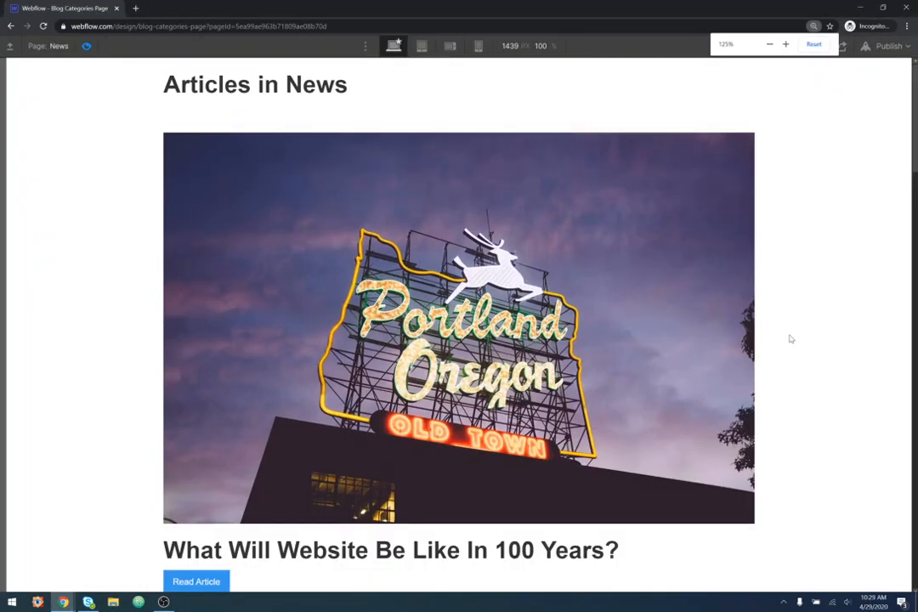
{"action": "left_click", "coordinate": [163, 602]}
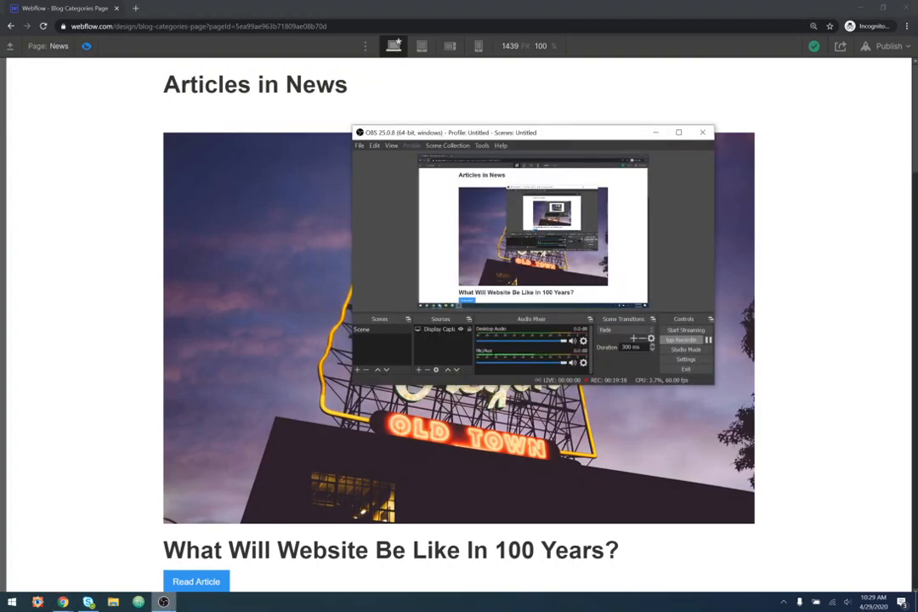
{"action": "left_click", "coordinate": [163, 601]}
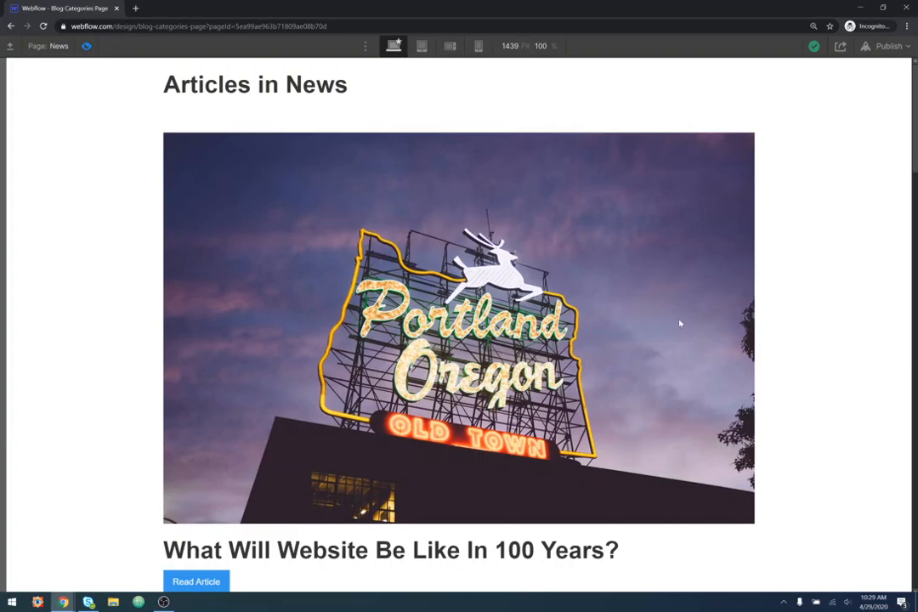
Step: Look through all articles listed on the News page in preview mode
{"action": "scroll", "coordinate": [726, 250], "scroll_direction": "down", "scroll_amount": 4}
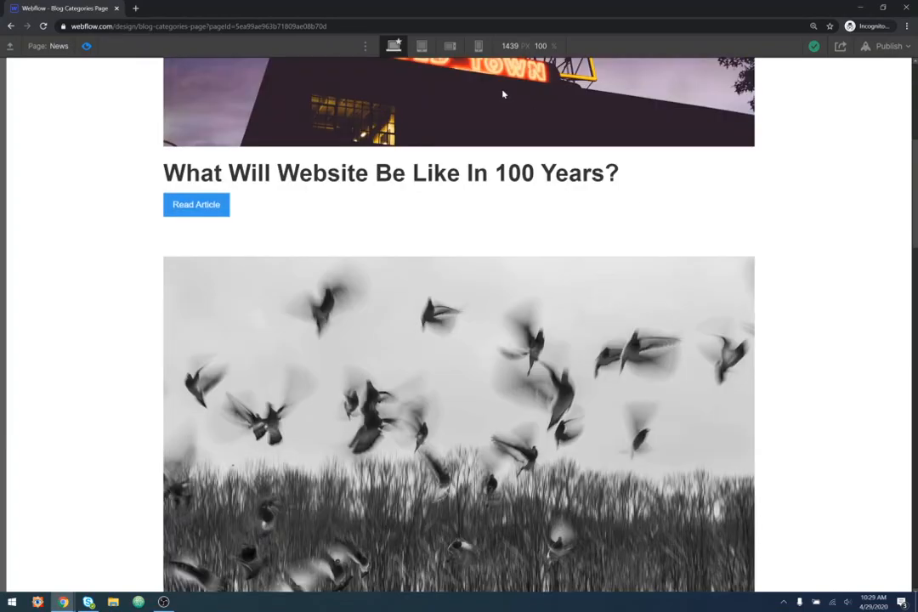
{"action": "scroll", "coordinate": [518, 273], "scroll_direction": "down", "scroll_amount": 9}
{"action": "scroll", "coordinate": [517, 273], "scroll_direction": "down", "scroll_amount": 9}
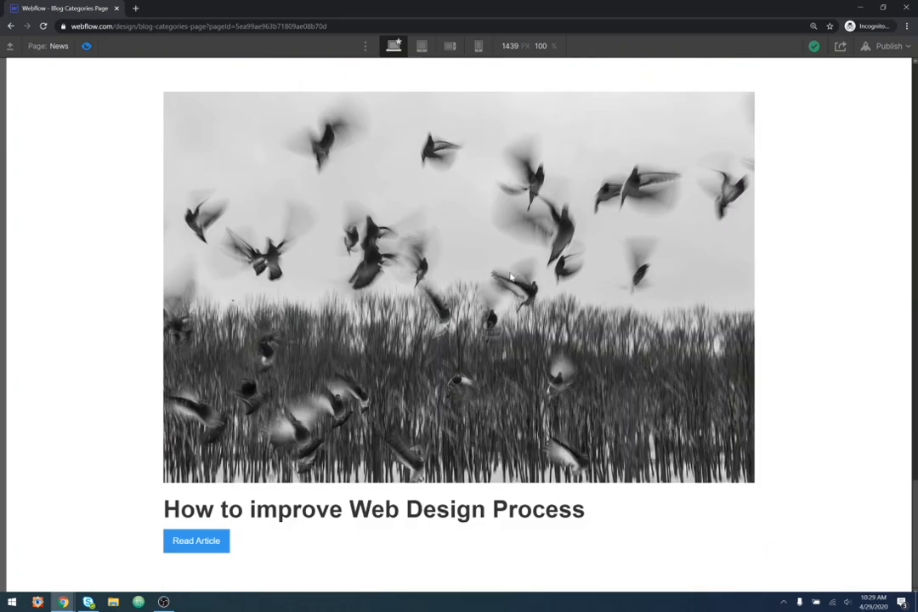
{"action": "scroll", "coordinate": [504, 277], "scroll_direction": "up", "scroll_amount": 20}
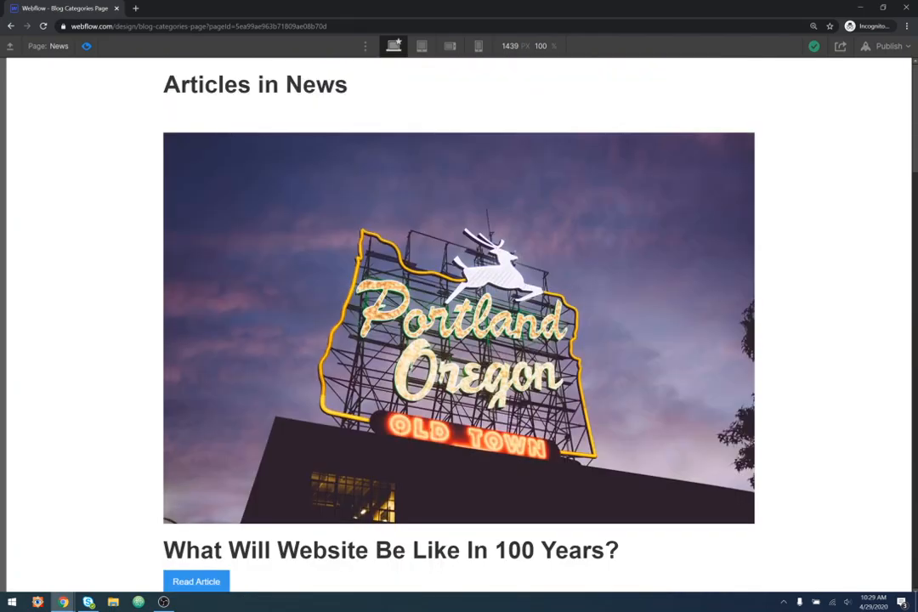
Step: Preview the Home page and follow its News navbar link to check which articles the News page lists
{"action": "left_click", "coordinate": [85, 46]}
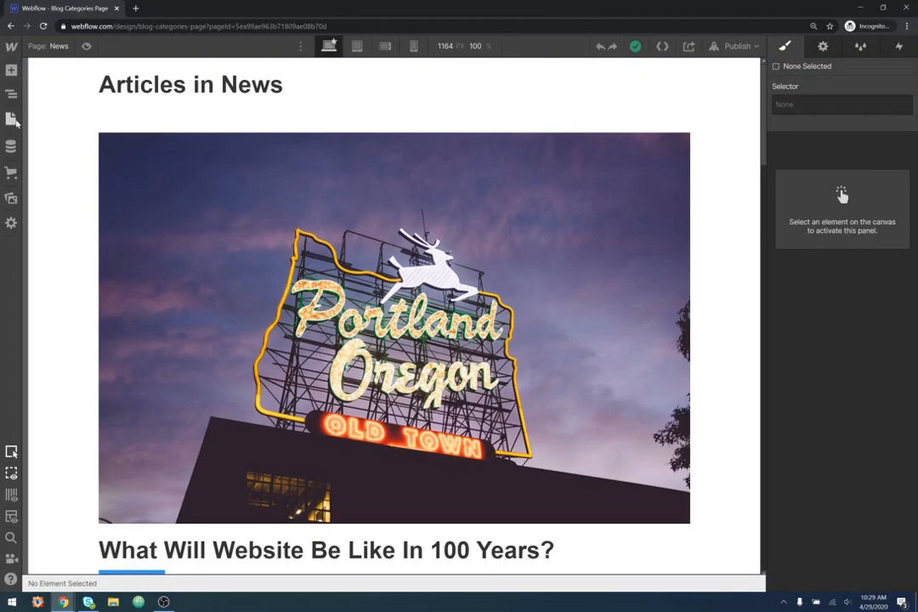
{"action": "left_click", "coordinate": [11, 119]}
{"action": "left_click", "coordinate": [81, 141]}
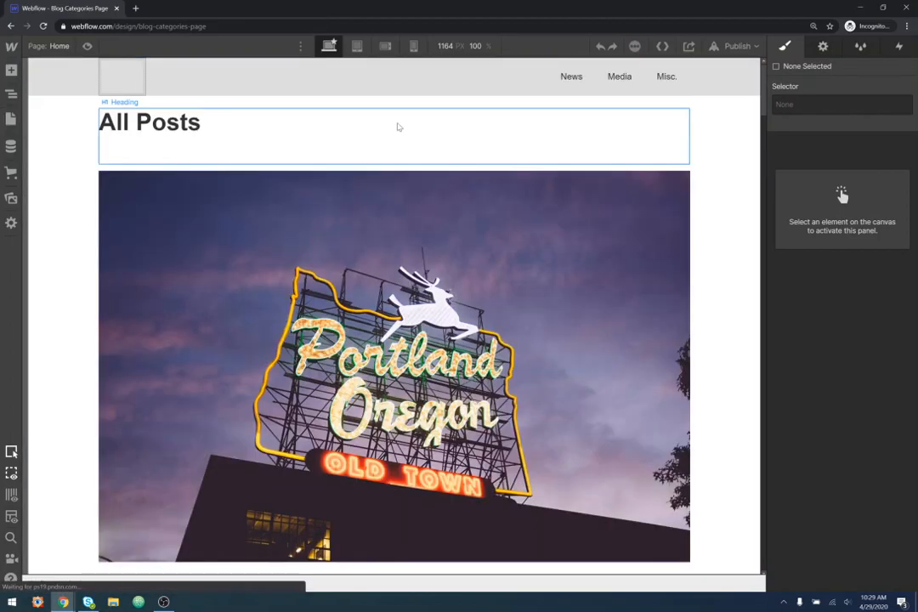
{"action": "left_click", "coordinate": [88, 46]}
{"action": "left_click", "coordinate": [637, 84]}
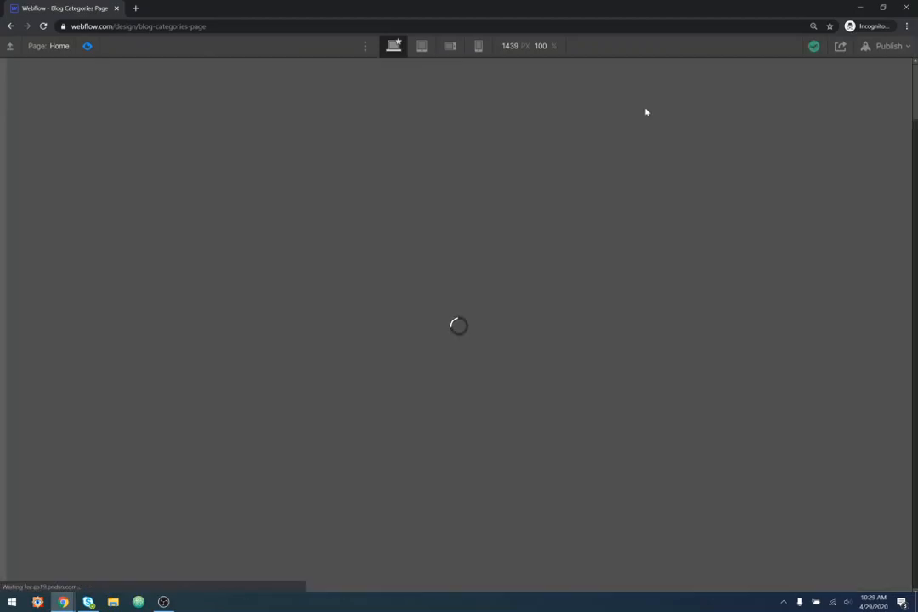
{"action": "scroll", "coordinate": [825, 290], "scroll_direction": "down", "scroll_amount": 12}
{"action": "scroll", "coordinate": [825, 291], "scroll_direction": "down", "scroll_amount": 9}
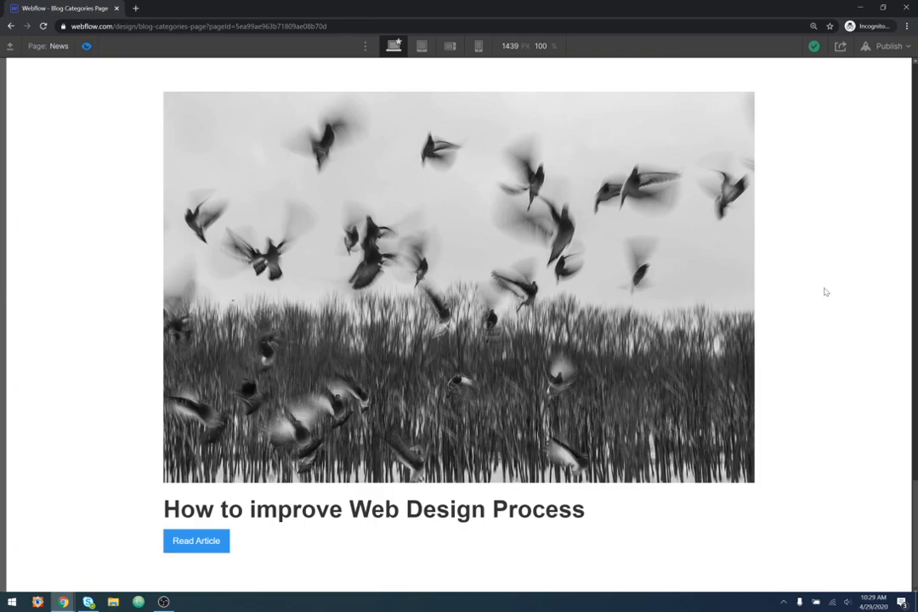
{"action": "scroll", "coordinate": [824, 291], "scroll_direction": "up", "scroll_amount": 20}
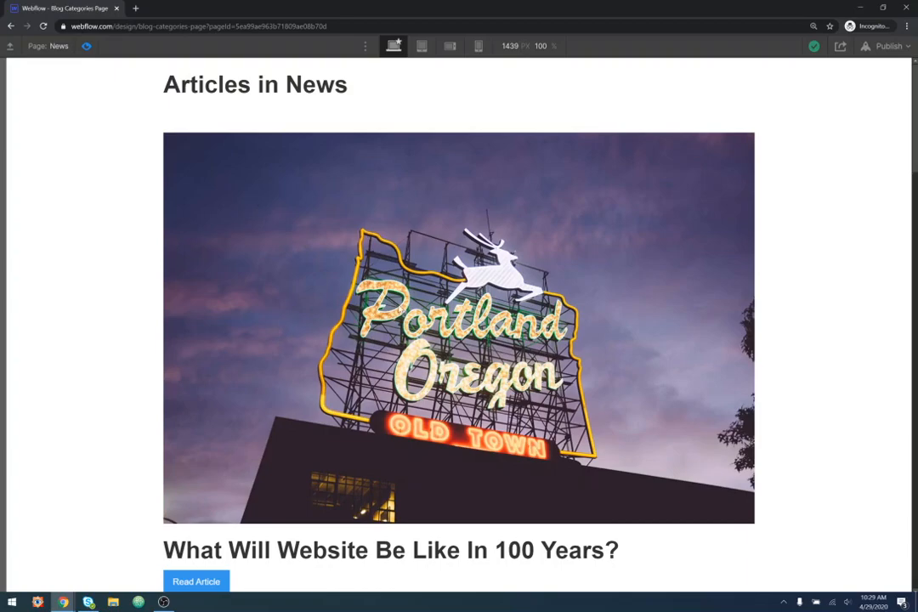
Step: Exit preview and examine the Sort Order options in the settings of the News page's collection list
{"action": "left_click", "coordinate": [84, 45]}
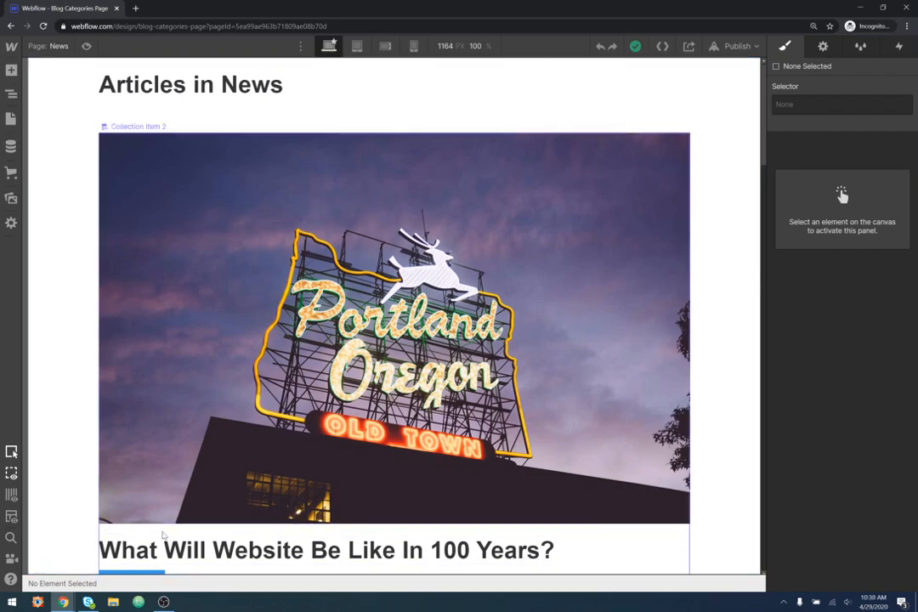
{"action": "left_click", "coordinate": [281, 451]}
{"action": "left_click", "coordinate": [822, 46]}
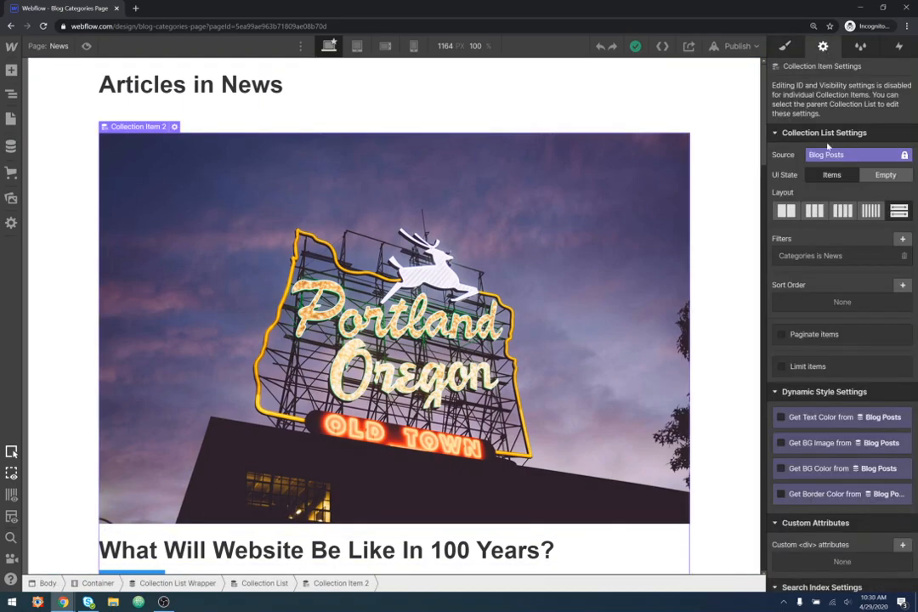
{"action": "scroll", "coordinate": [879, 349], "scroll_direction": "down", "scroll_amount": 1}
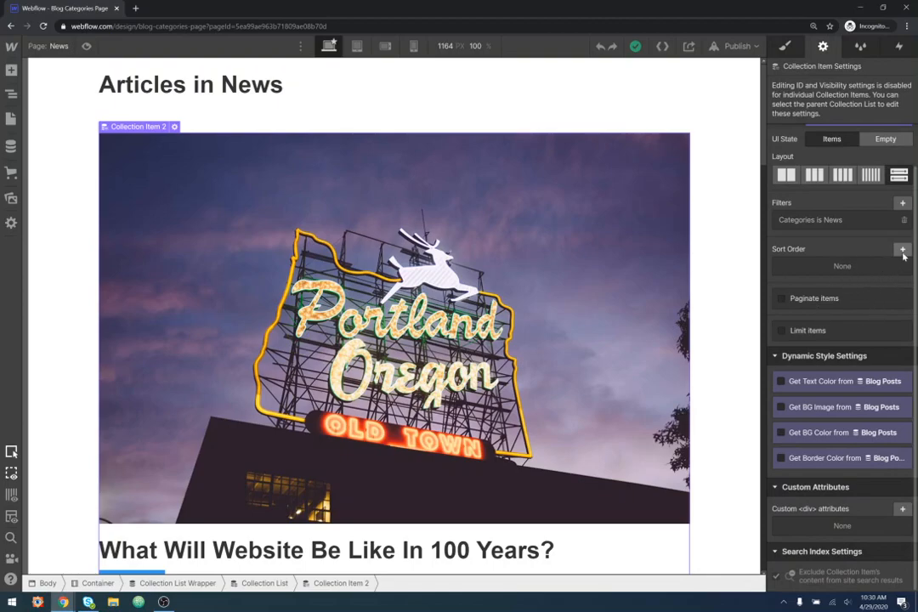
{"action": "left_click", "coordinate": [903, 250]}
{"action": "left_click", "coordinate": [842, 315]}
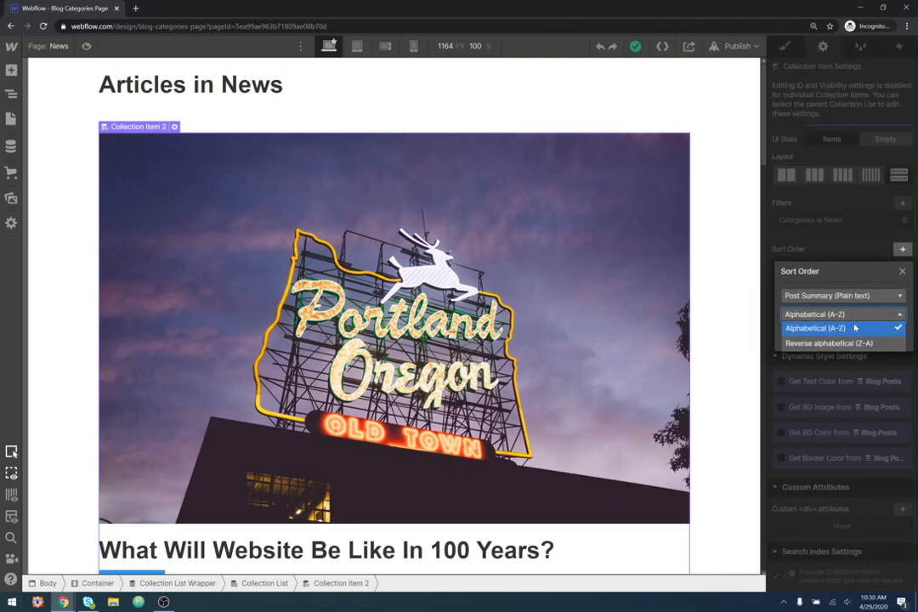
{"action": "left_click", "coordinate": [837, 243]}
{"action": "left_click", "coordinate": [837, 244]}
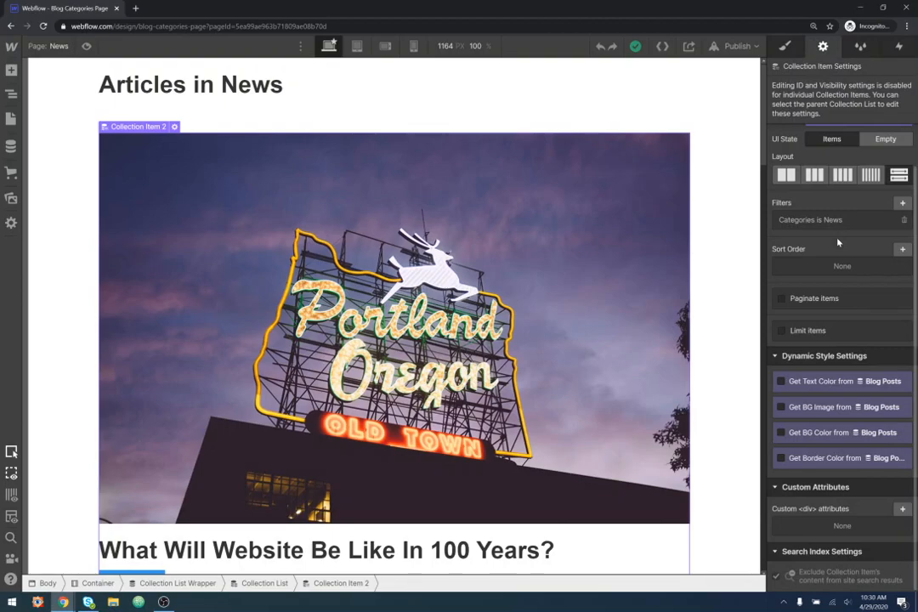
{"action": "left_click", "coordinate": [731, 228]}
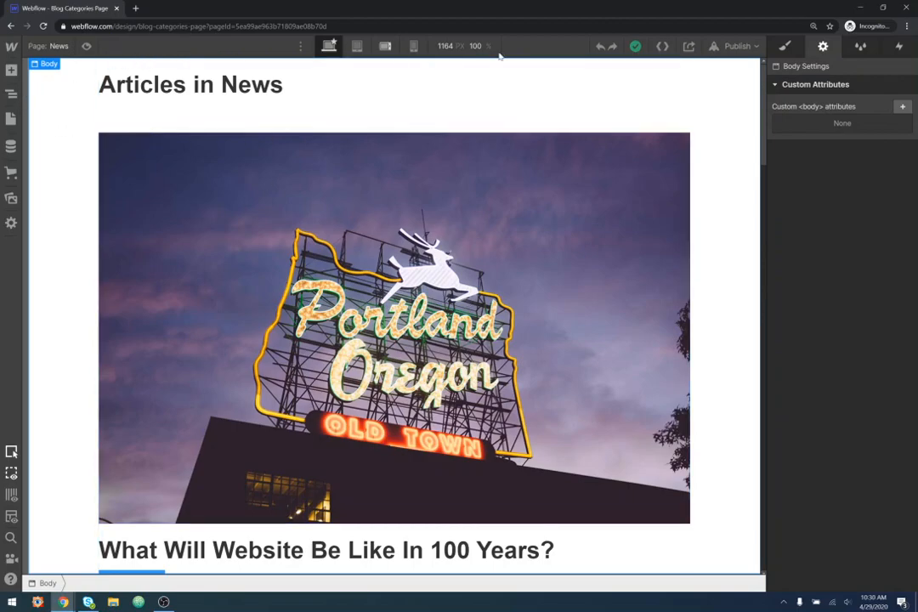
Step: Publish the site to its webflow.io domain and open the live News page to view its articles
{"action": "left_click", "coordinate": [732, 46]}
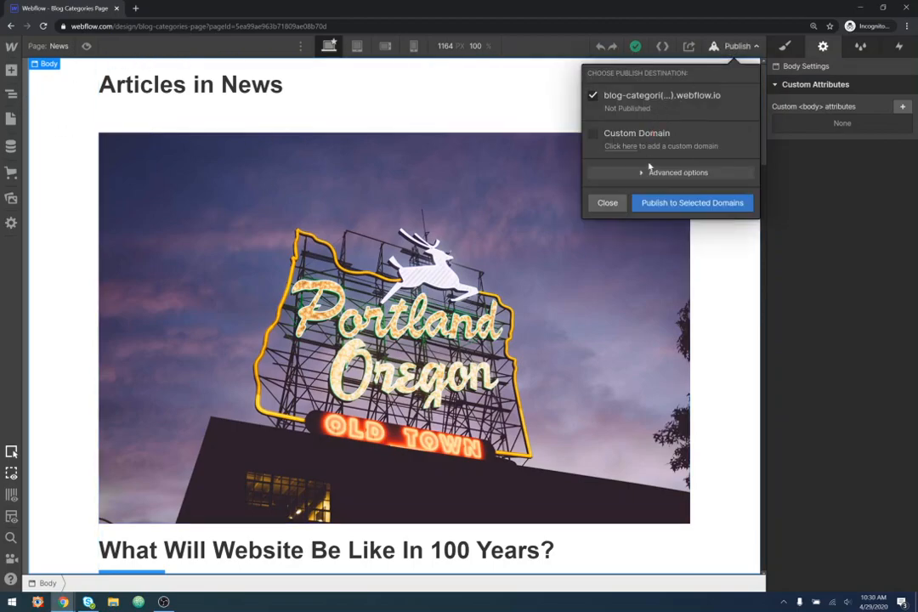
{"action": "left_click", "coordinate": [676, 204]}
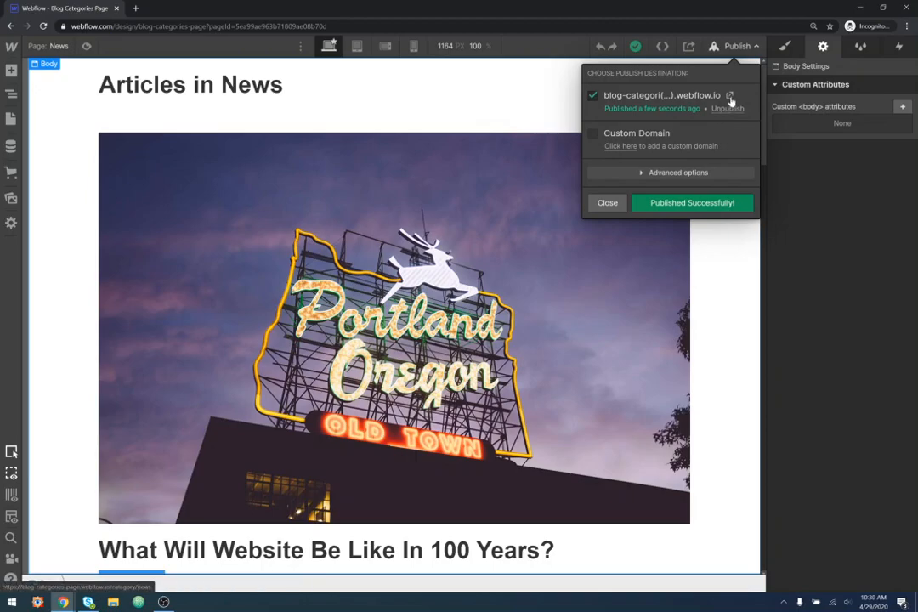
{"action": "left_click", "coordinate": [729, 96]}
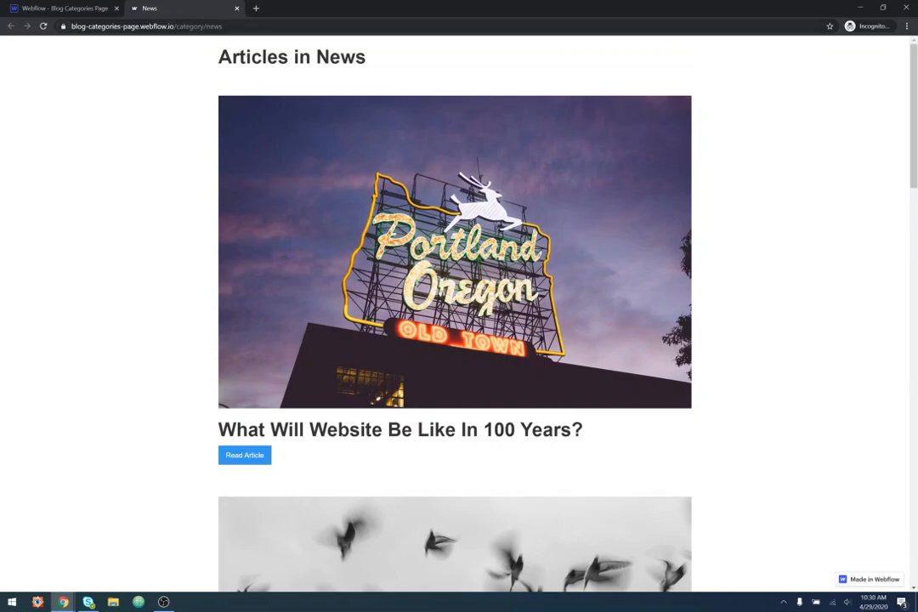
{"action": "scroll", "coordinate": [743, 287], "scroll_direction": "down", "scroll_amount": 3}
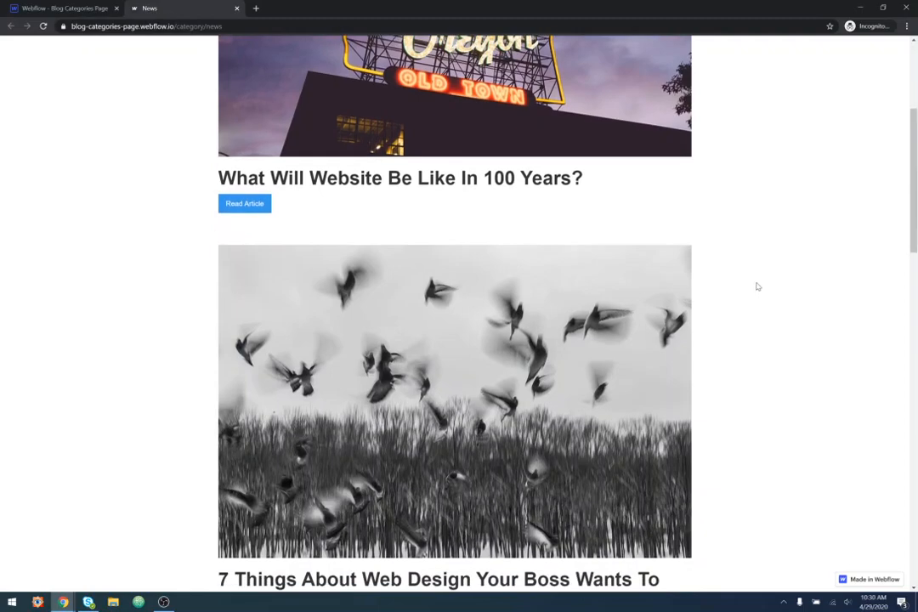
Step: Open the root address of the published site, blog-categories-page.webflow.io, and look through every article on its All Posts page
{"action": "scroll", "coordinate": [757, 286], "scroll_direction": "down", "scroll_amount": 6}
{"action": "scroll", "coordinate": [757, 287], "scroll_direction": "up", "scroll_amount": 7}
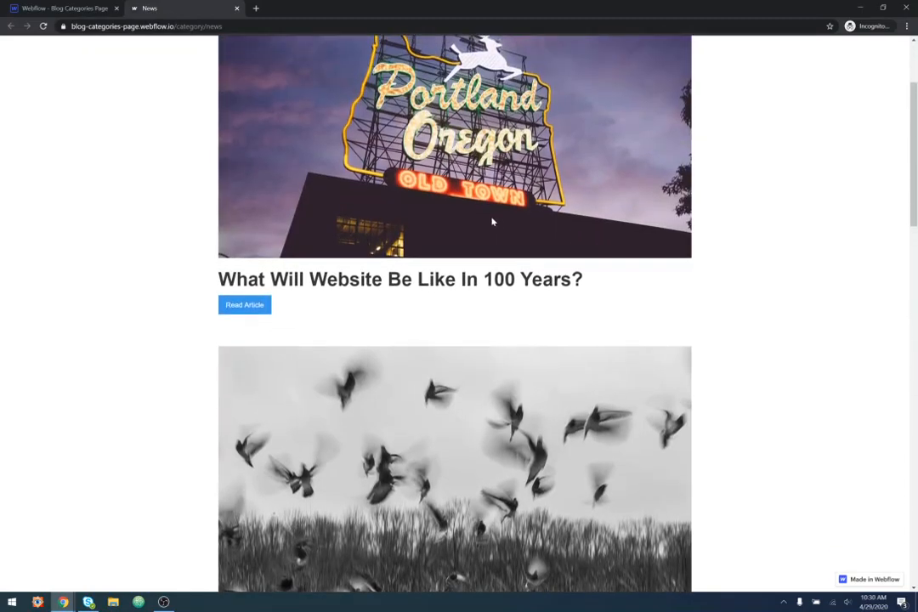
{"action": "scroll", "coordinate": [498, 222], "scroll_direction": "up", "scroll_amount": 2}
{"action": "left_click_drag", "start_coordinate": [221, 26], "coordinate": [175, 27]}
{"action": "key", "text": "BackSpace"}
{"action": "key", "text": "Return"}
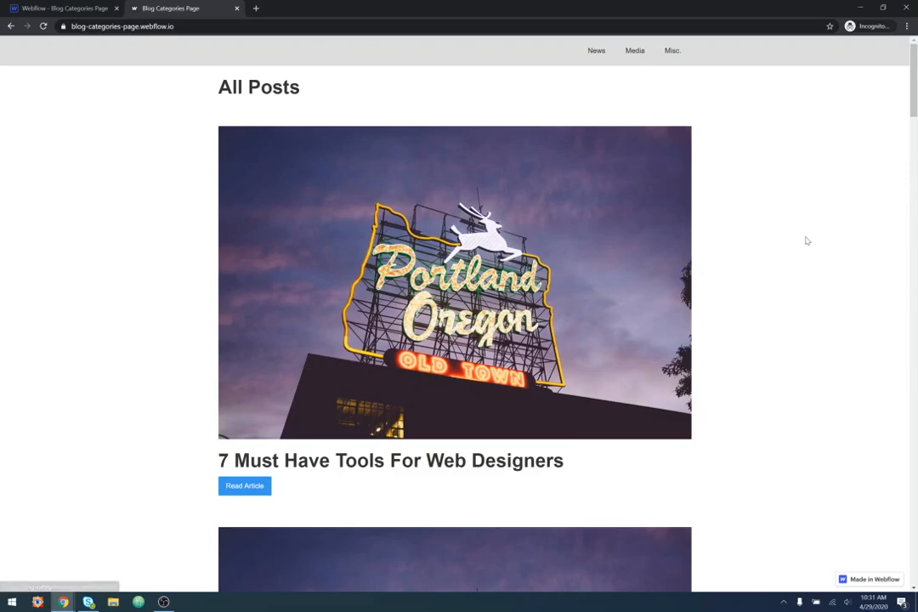
{"action": "scroll", "coordinate": [782, 252], "scroll_direction": "down", "scroll_amount": 20}
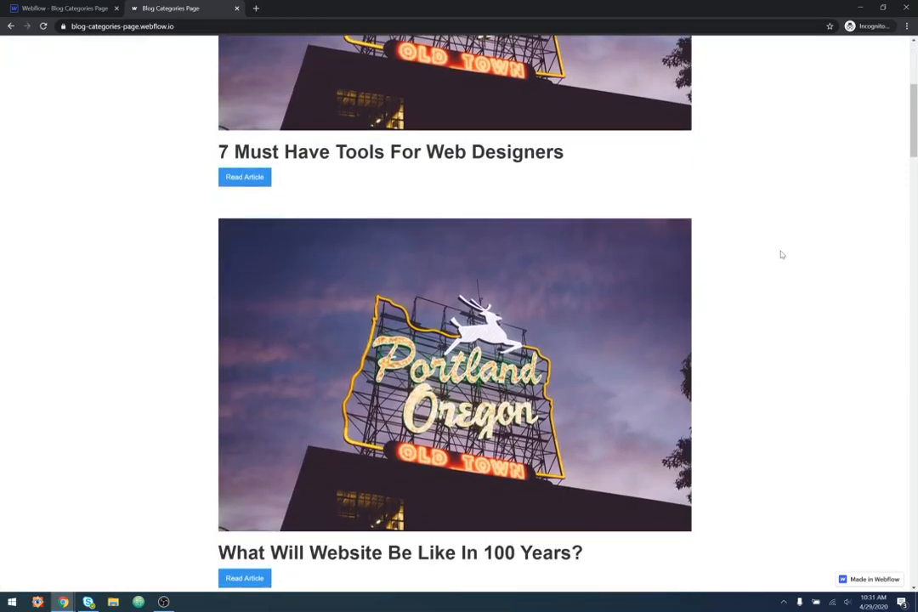
{"action": "scroll", "coordinate": [779, 254], "scroll_direction": "down", "scroll_amount": 20}
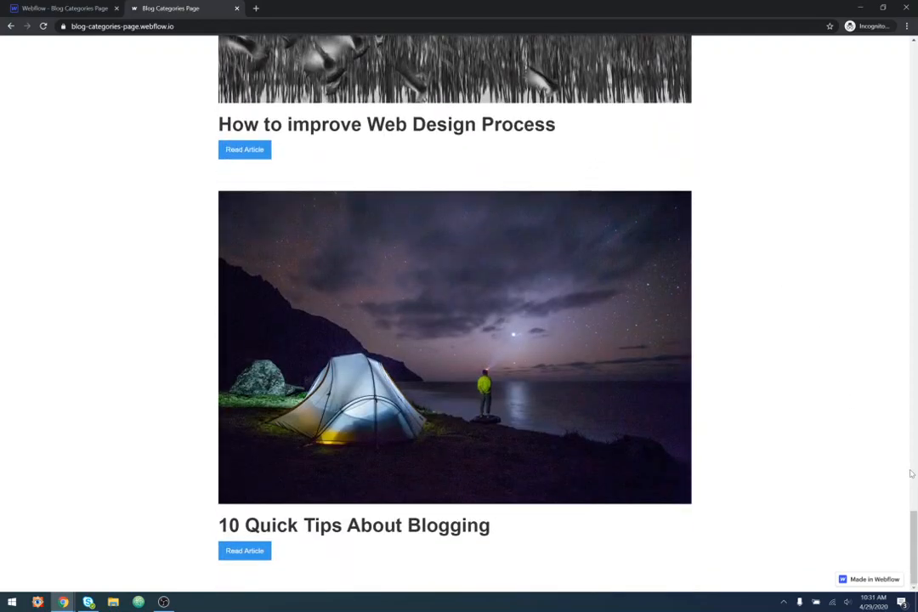
{"action": "left_click_drag", "start_coordinate": [913, 535], "coordinate": [914, 80]}
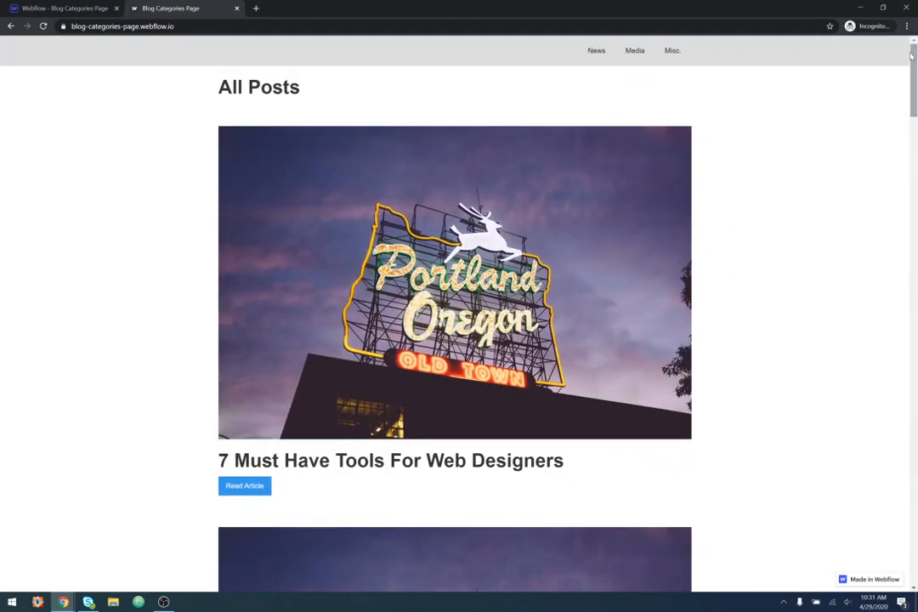
Step: Follow the live site's News navbar link and look through all articles listed under Articles in News
{"action": "left_click", "coordinate": [597, 50]}
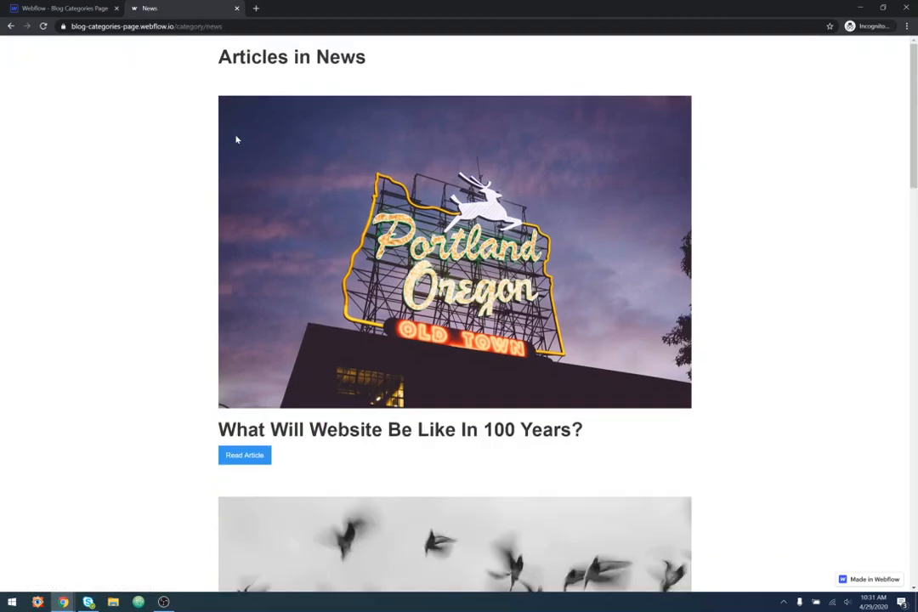
{"action": "scroll", "coordinate": [717, 321], "scroll_direction": "down", "scroll_amount": 15}
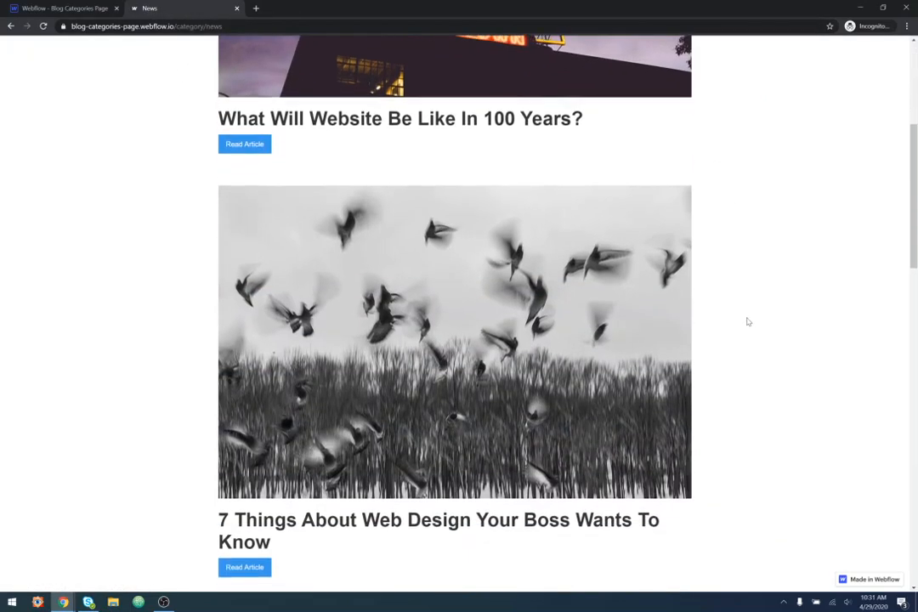
{"action": "scroll", "coordinate": [752, 320], "scroll_direction": "down", "scroll_amount": 3}
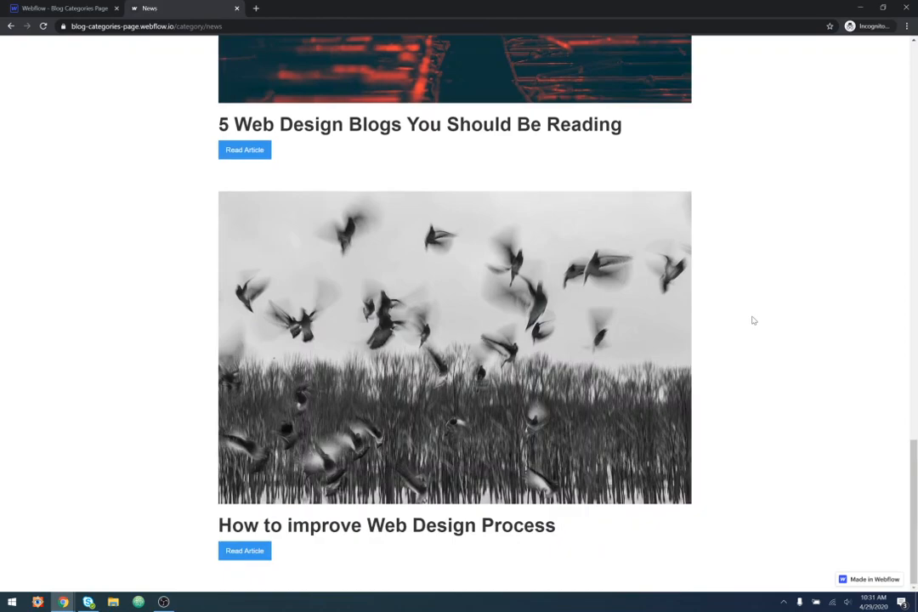
{"action": "scroll", "coordinate": [752, 320], "scroll_direction": "up", "scroll_amount": 20}
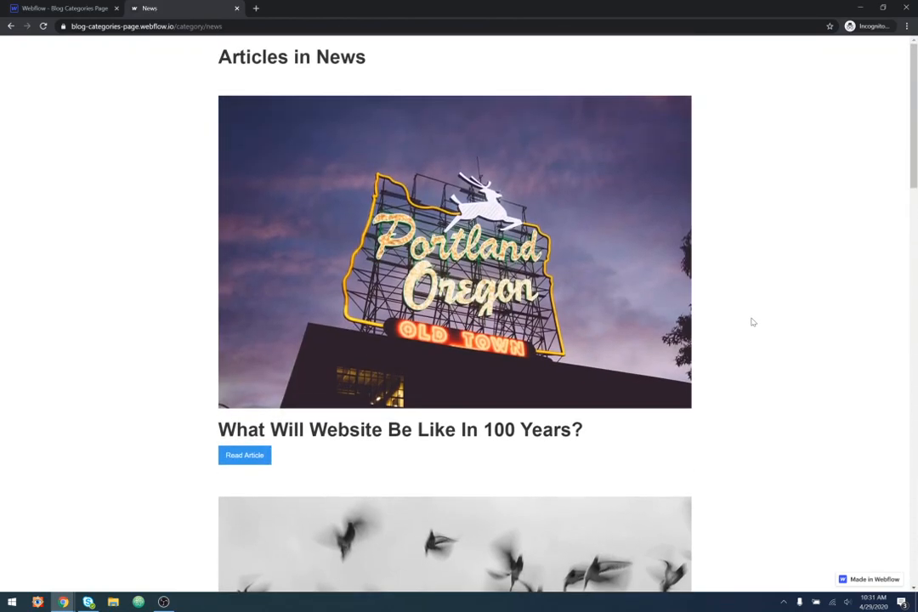